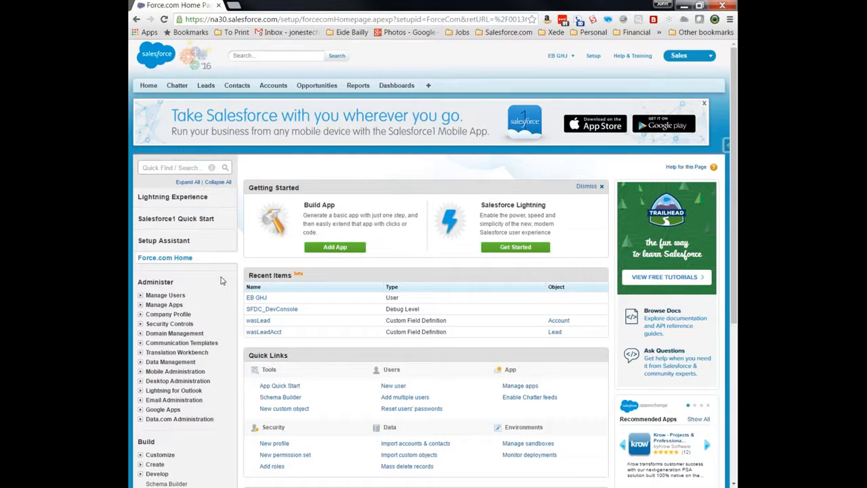
- View the Apps setup list under Build > Create, then close the browser window
scroll(222, 281, "down", 2)
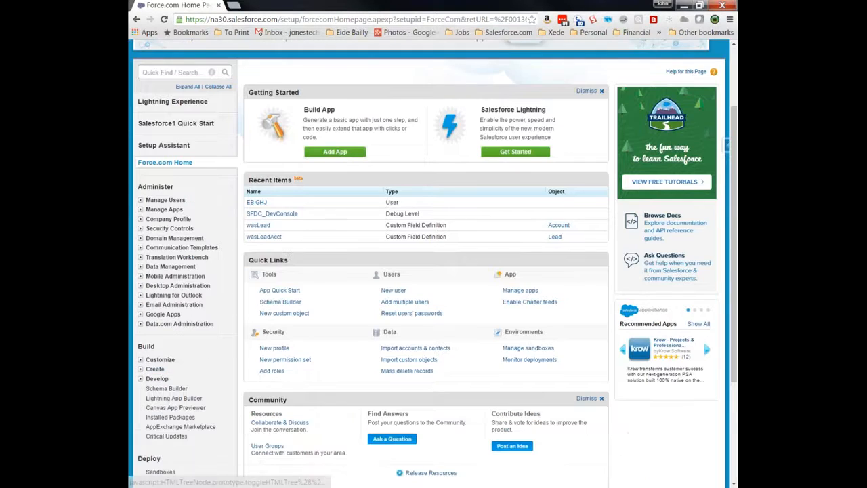
left_click(155, 370)
left_click(161, 379)
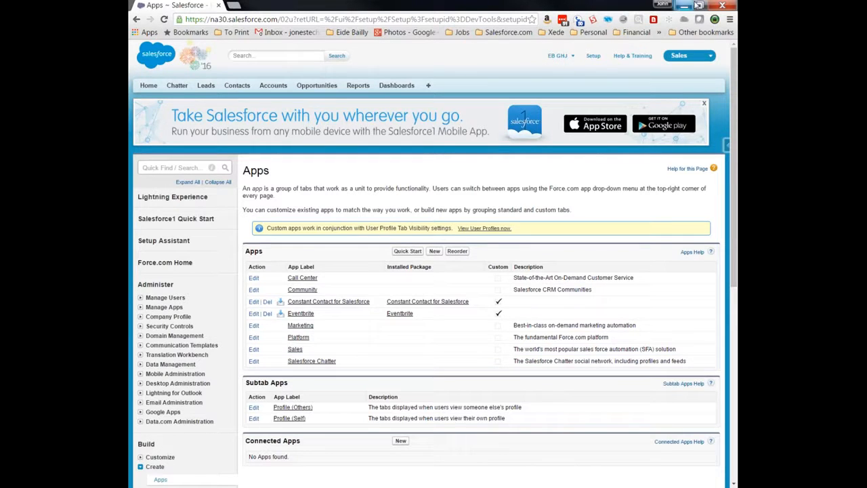
left_click(724, 7)
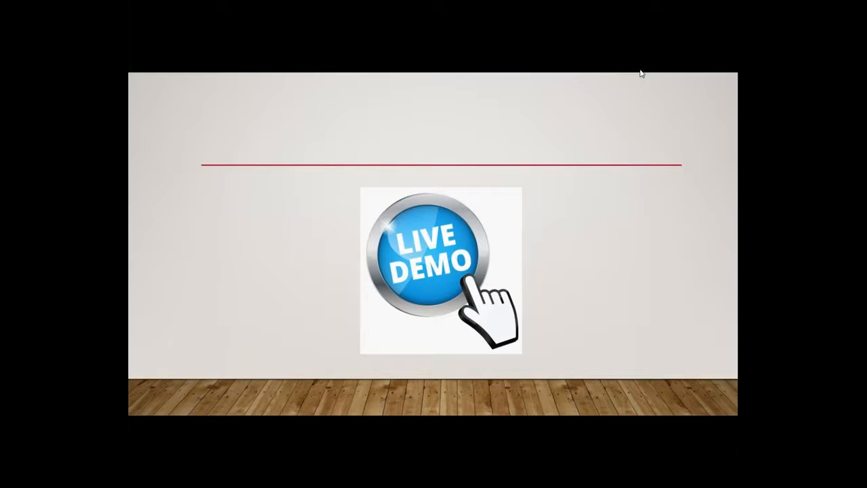
- Reopen the browser maximized and go to Setup > Build > Create > Apps
key("alt+Tab")
left_click_drag(170, 3, 358, 0)
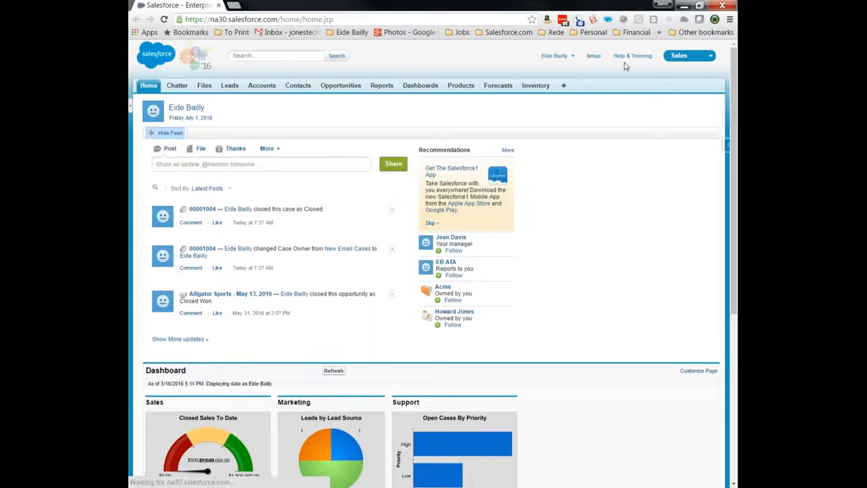
left_click(593, 55)
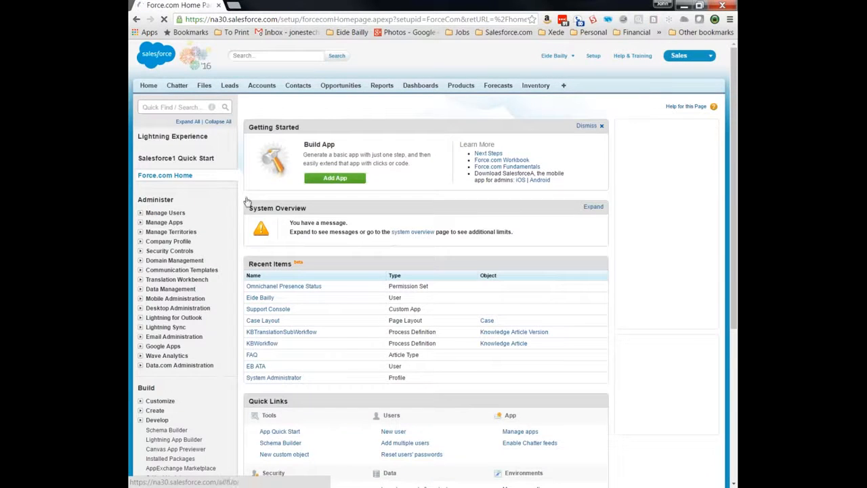
scroll(173, 221, "down", 2)
scroll(162, 244, "down", 1)
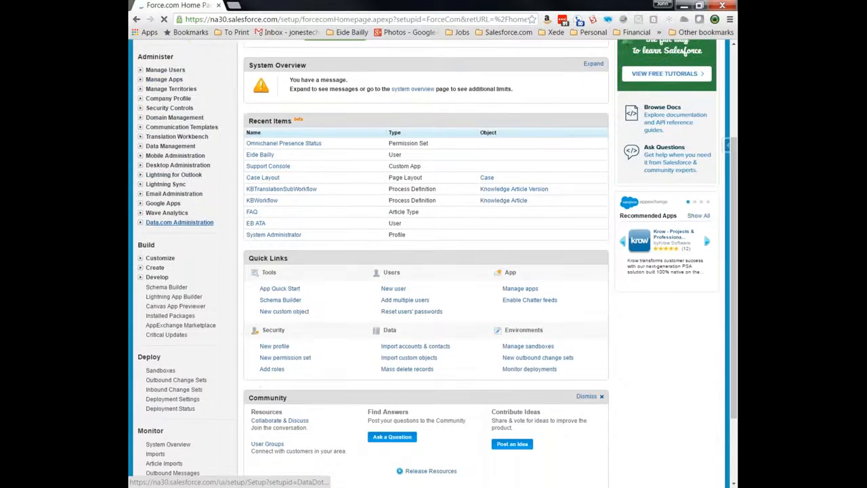
left_click(140, 268)
left_click(161, 278)
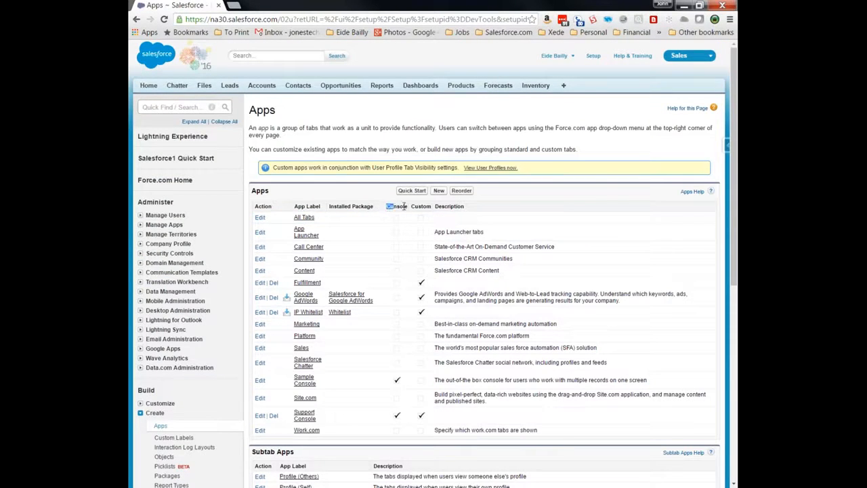
- Point out the Console column in the Apps list and start a new app
left_click_drag(407, 206, 387, 206)
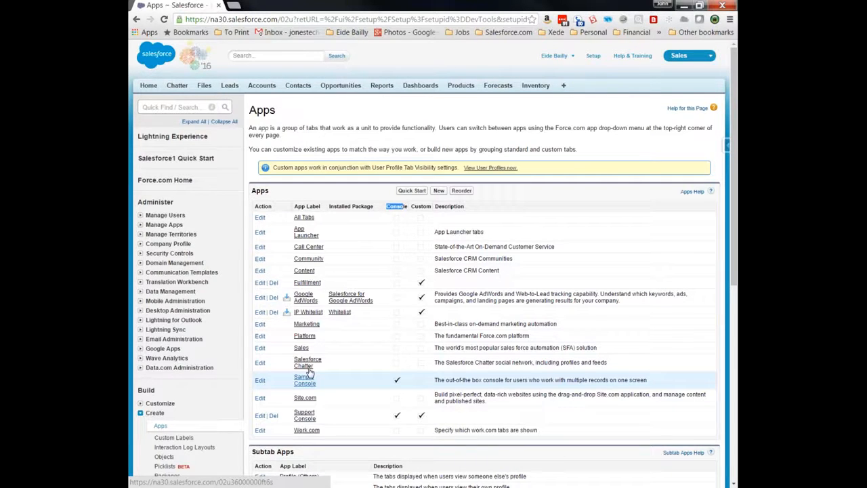
left_click(439, 191)
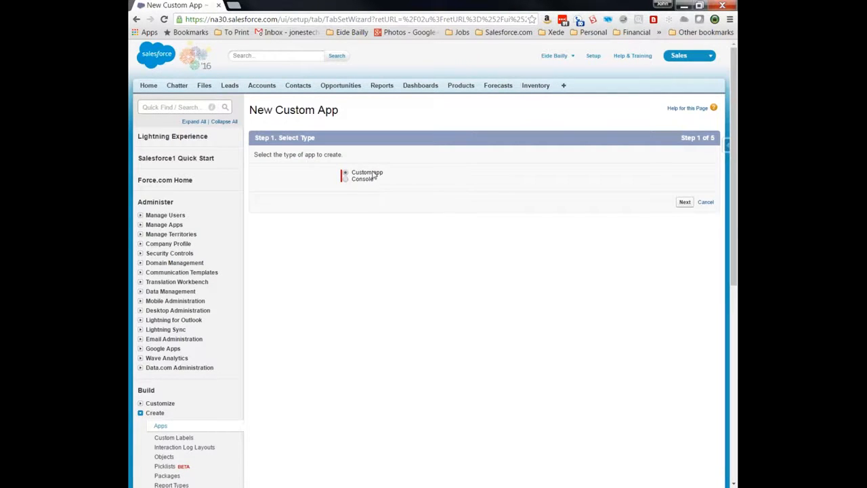
- Create a Console app labelled 'Sales Console' with a description saying it is for the sales team
left_click(350, 181)
left_click(685, 202)
left_click(376, 194)
type("Sales Console")
key("Tab")
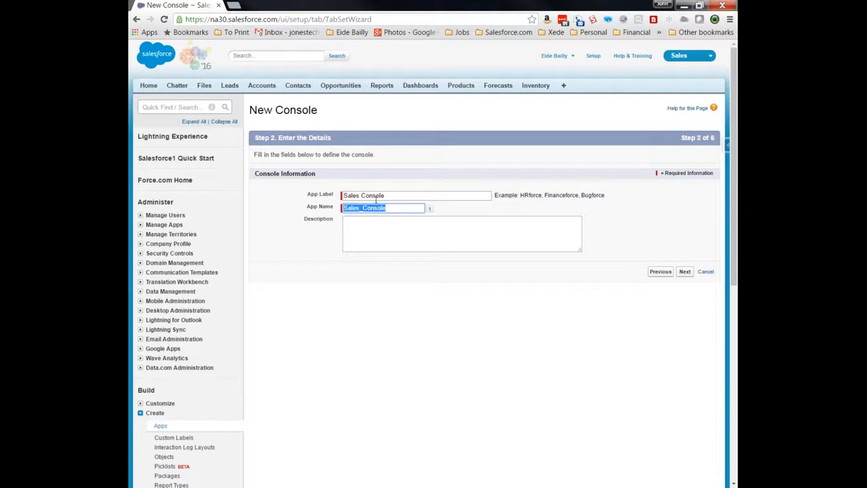
left_click(395, 229)
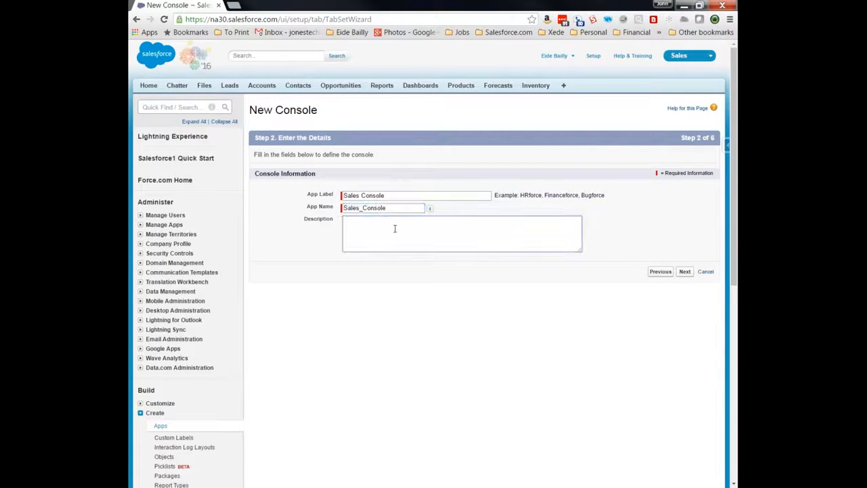
type("A Console for the sales")
type("team to use .")
type("- JJ 7-1-16")
left_click(685, 272)
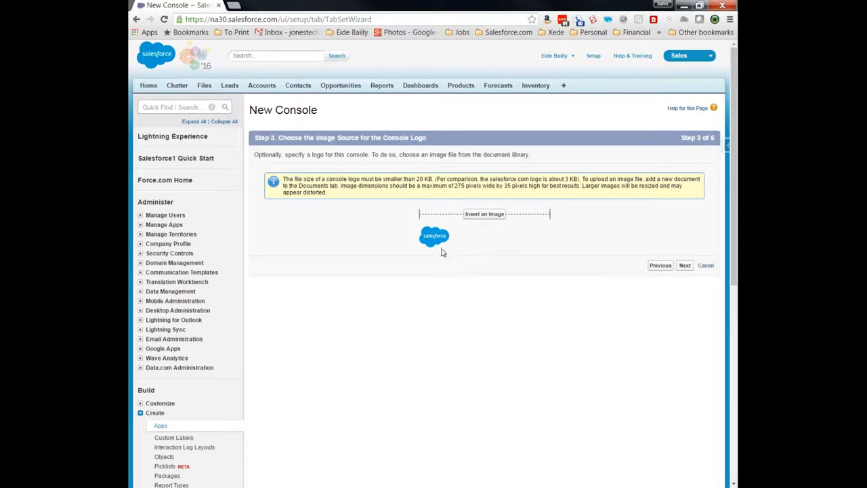
- Skip the console logo step to reach navigation tab item selection
left_click(684, 265)
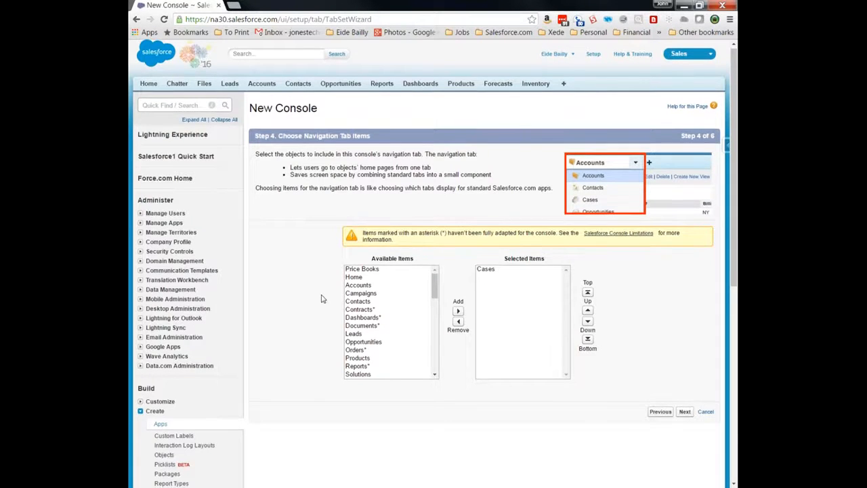
scroll(322, 299, "down", 1)
scroll(322, 299, "up", 1)
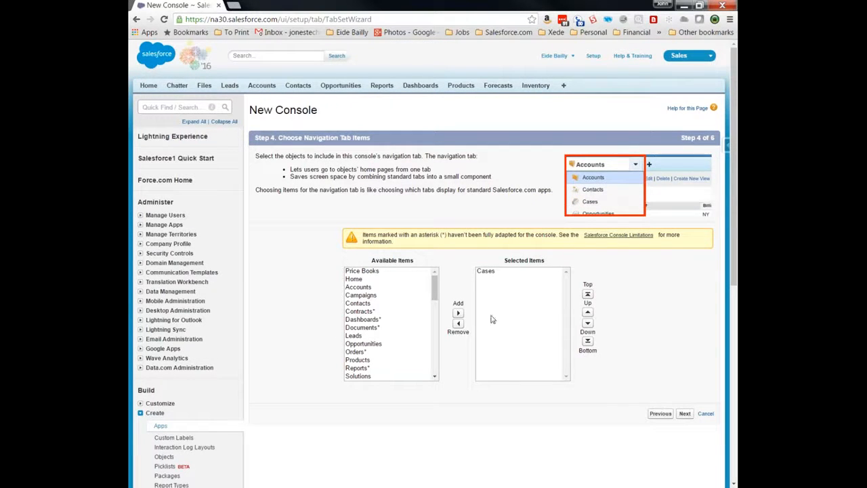
- Select Home, Accounts, Contacts, Leads, Opportunities and Solutions in Available Items, leaving out Documents
left_click(364, 279)
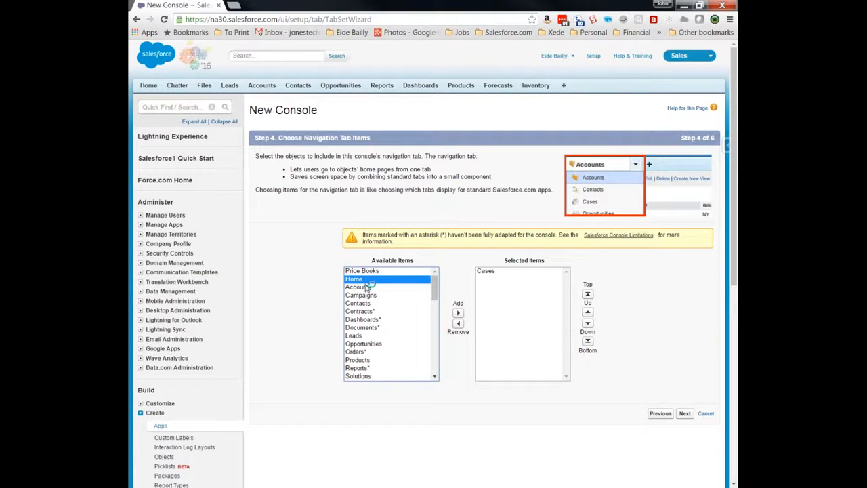
left_click(366, 287, "ctrl")
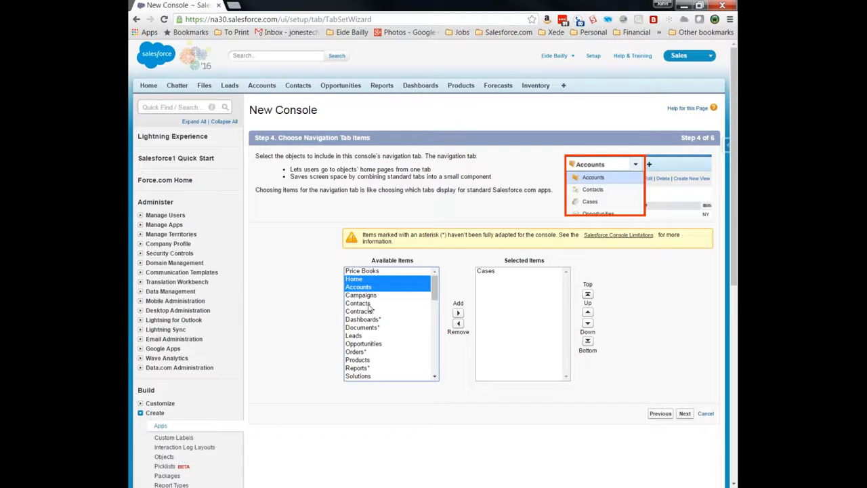
left_click(369, 305, "ctrl")
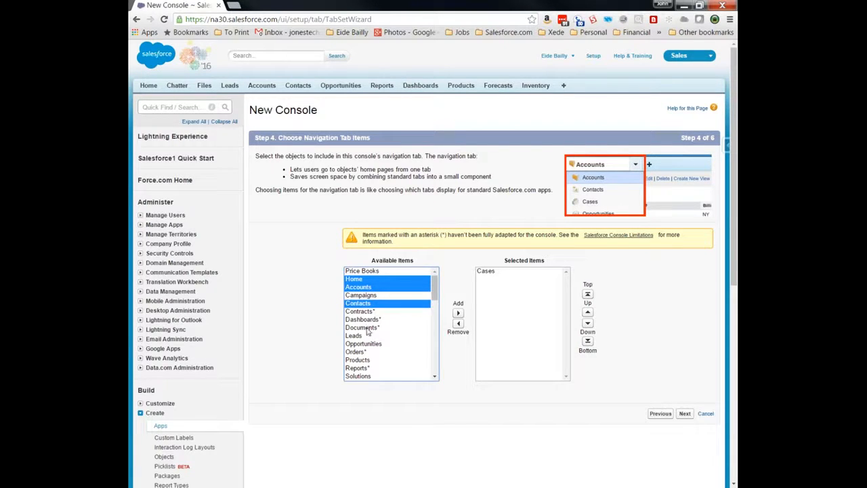
left_click(368, 328, "ctrl")
left_click(366, 335, "ctrl")
left_click(368, 344, "ctrl")
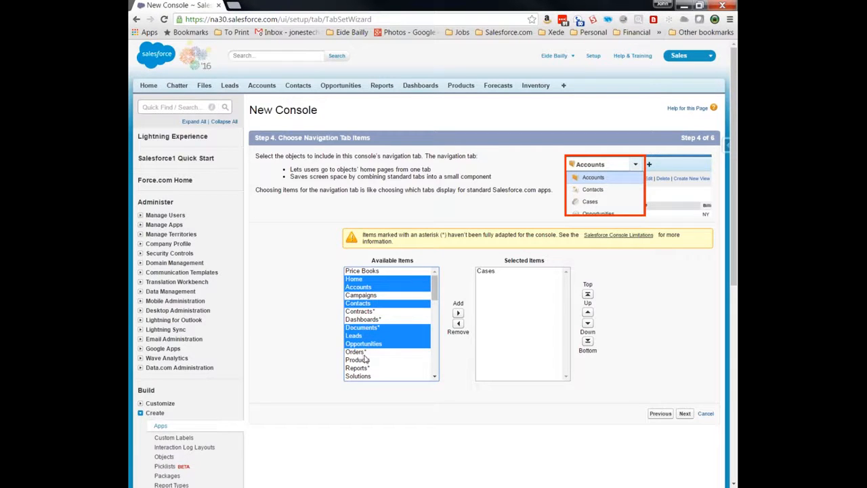
left_click(371, 377, "ctrl")
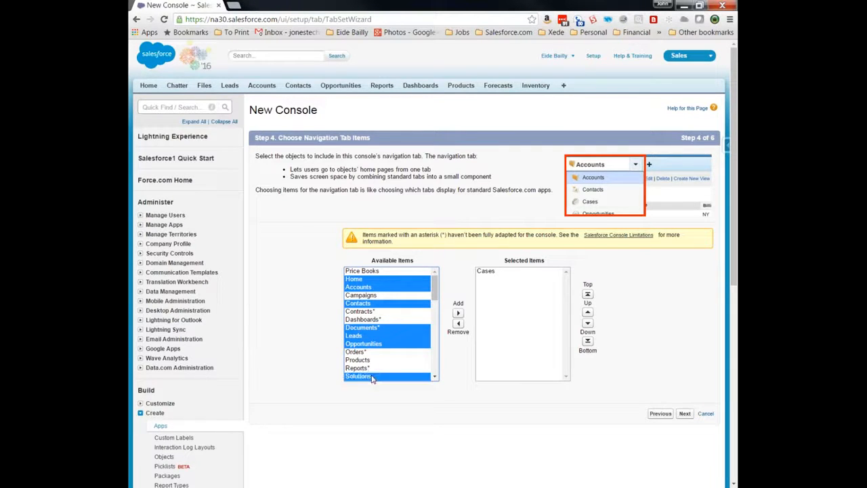
scroll(372, 370, "down", 2)
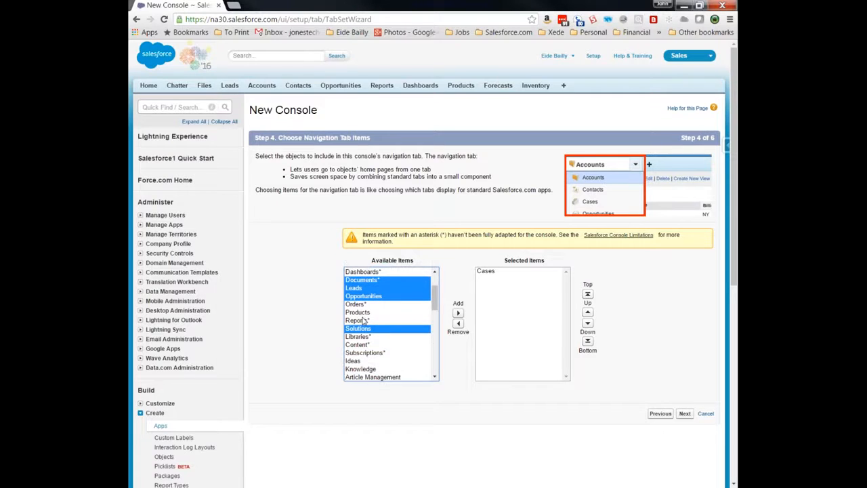
left_click(376, 281, "ctrl")
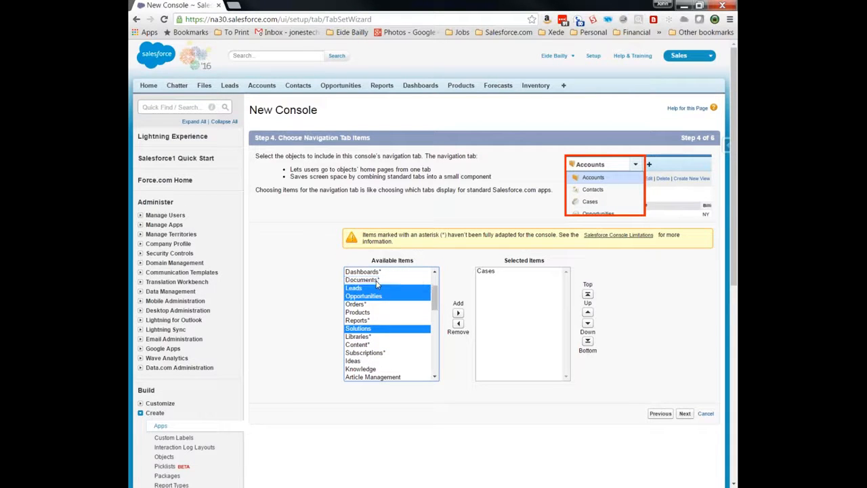
scroll(383, 295, "up", 2)
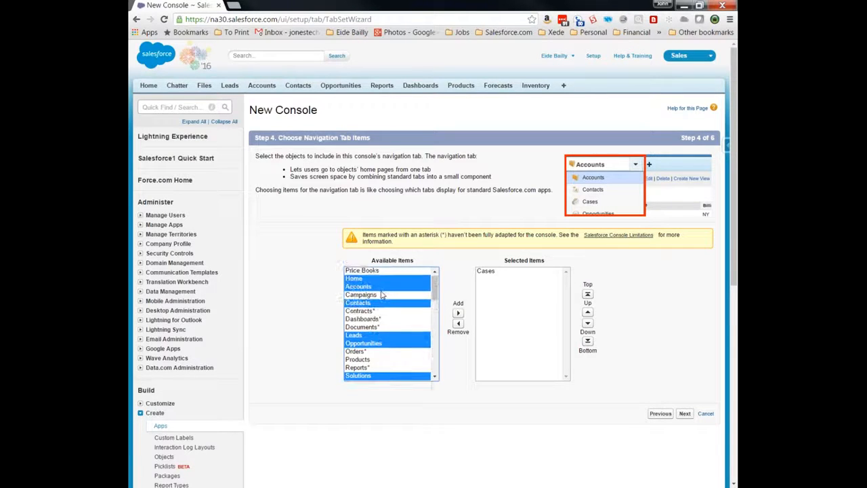
scroll(382, 294, "down", 4)
- Highlight the asterisk warning, then also select Knowledge and Article Management
left_click_drag(398, 246, 364, 234)
left_click(402, 257)
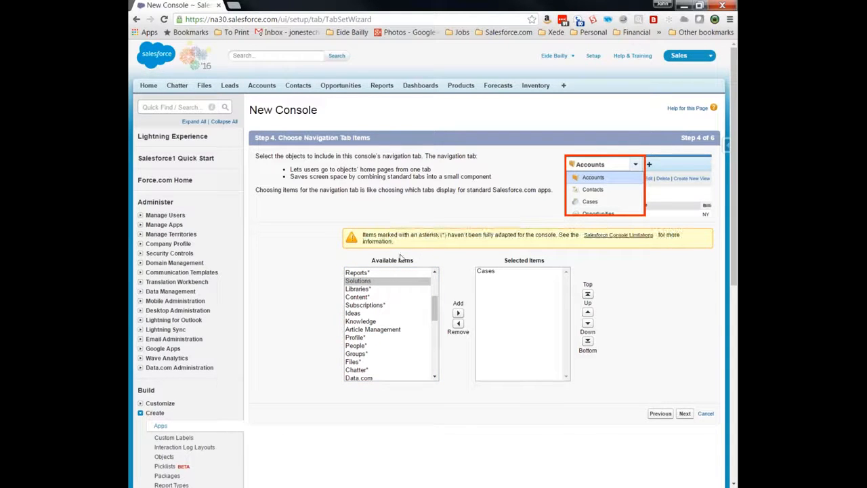
left_click(436, 316)
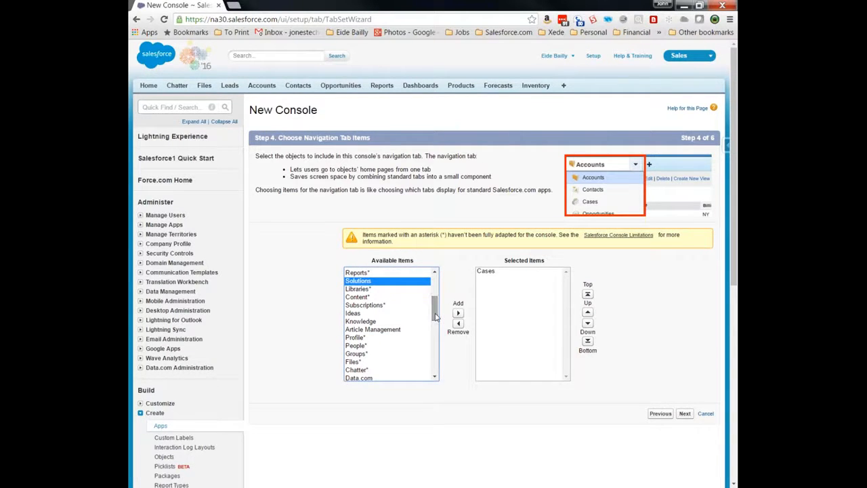
left_click(369, 321, "ctrl")
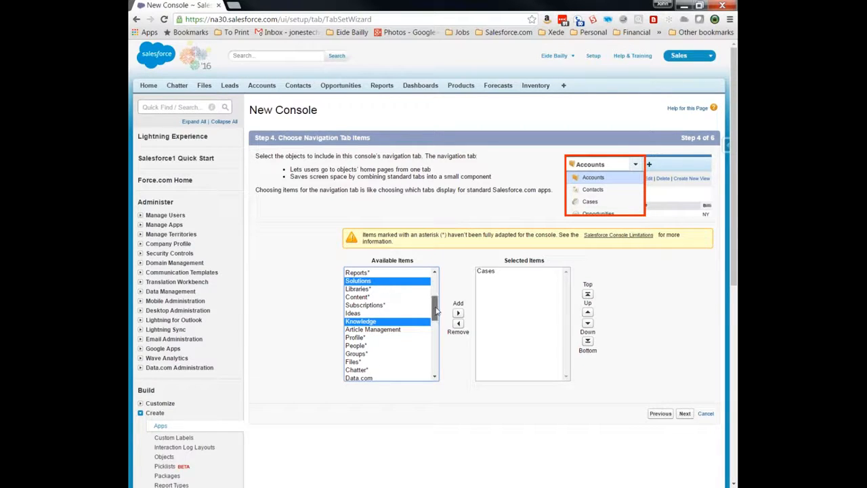
mouse_move(436, 310)
left_mouse_down()
mouse_move(436, 299)
mouse_move(440, 322)
left_mouse_up()
left_click(398, 283, "ctrl")
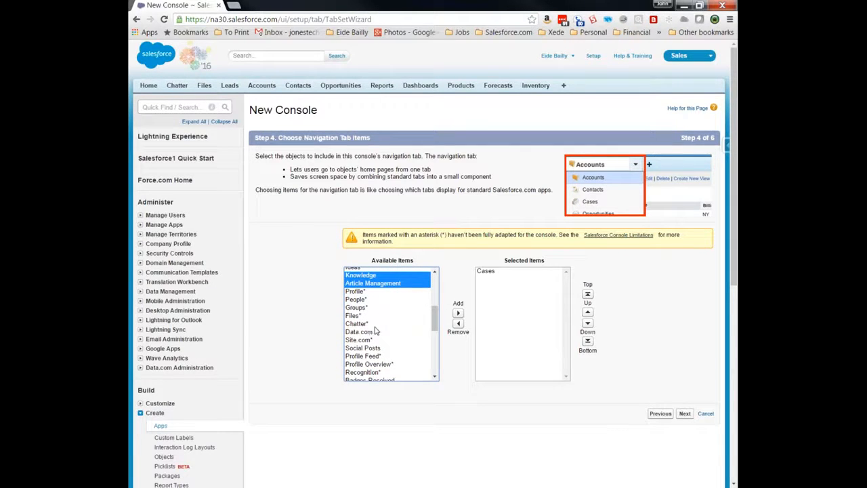
scroll(398, 344, "down", 3)
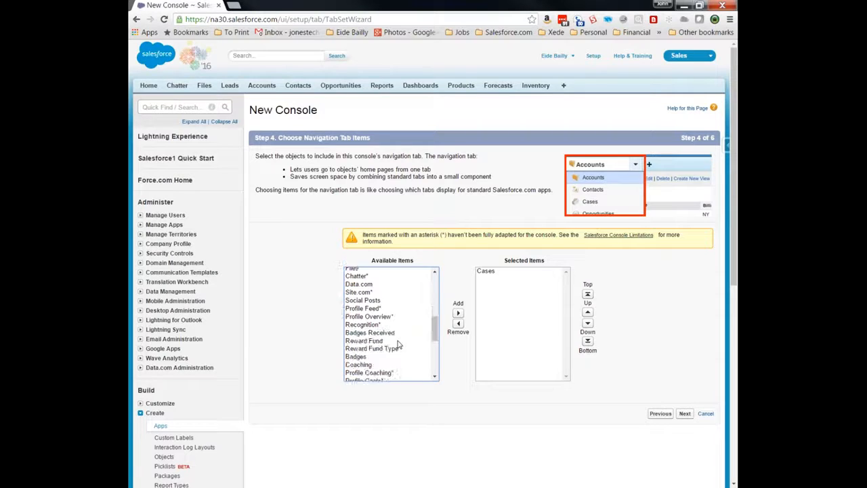
scroll(399, 345, "down", 5)
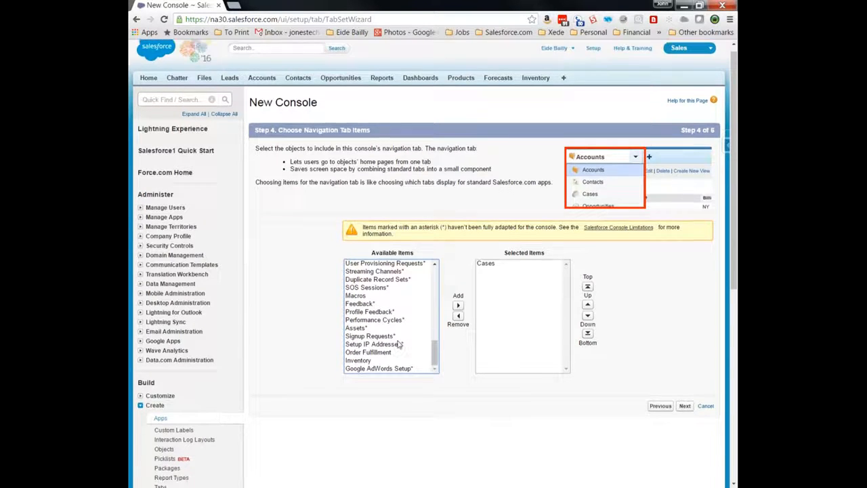
scroll(399, 345, "down", 1)
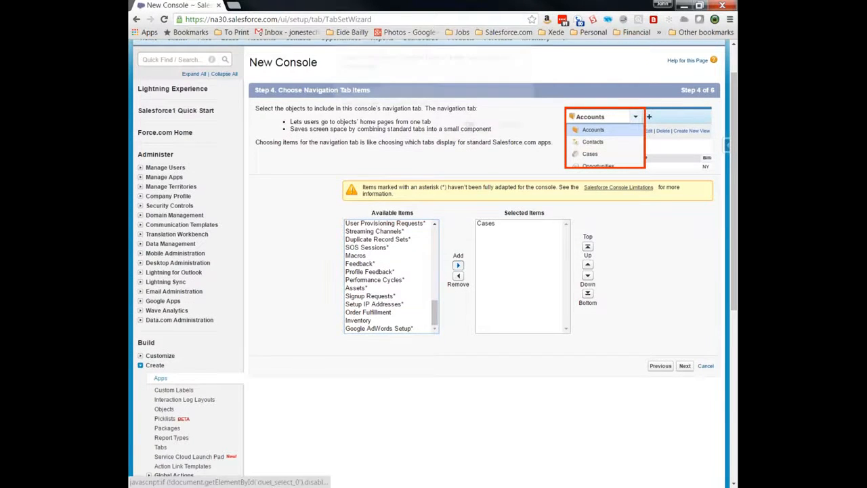
- Add the chosen items, accept the Documents warning, and move Home to the top
left_click(458, 265)
left_click(468, 125)
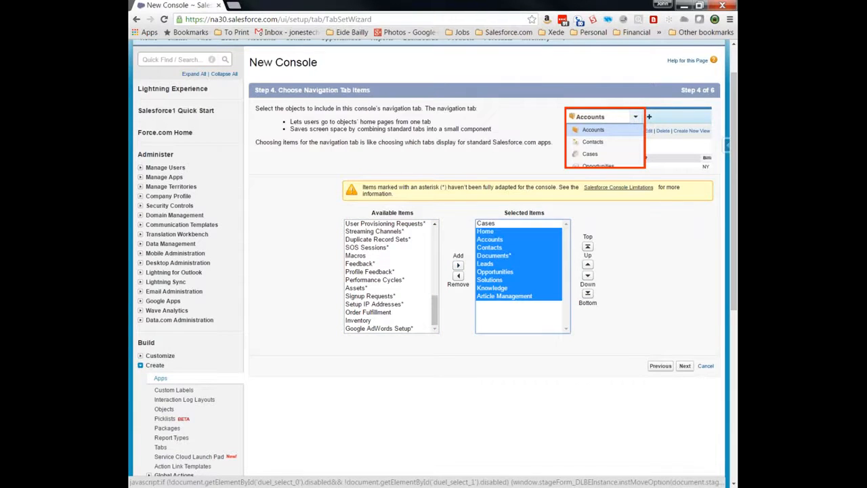
left_click(498, 257)
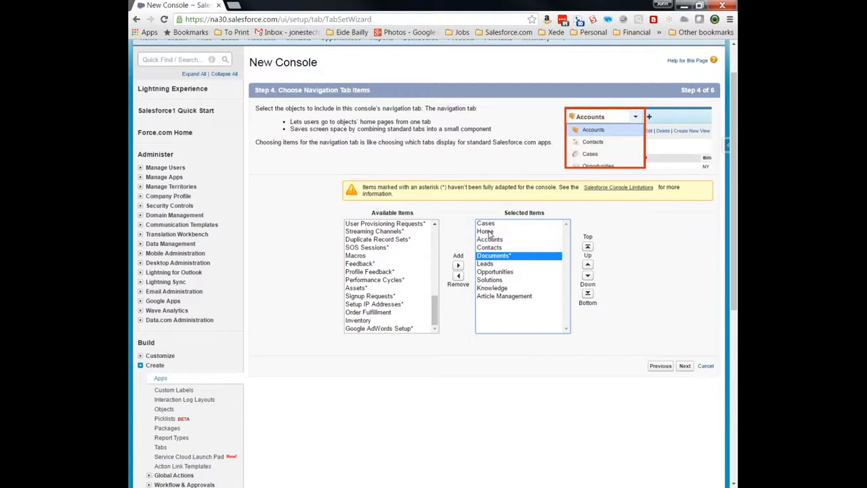
left_click(485, 233)
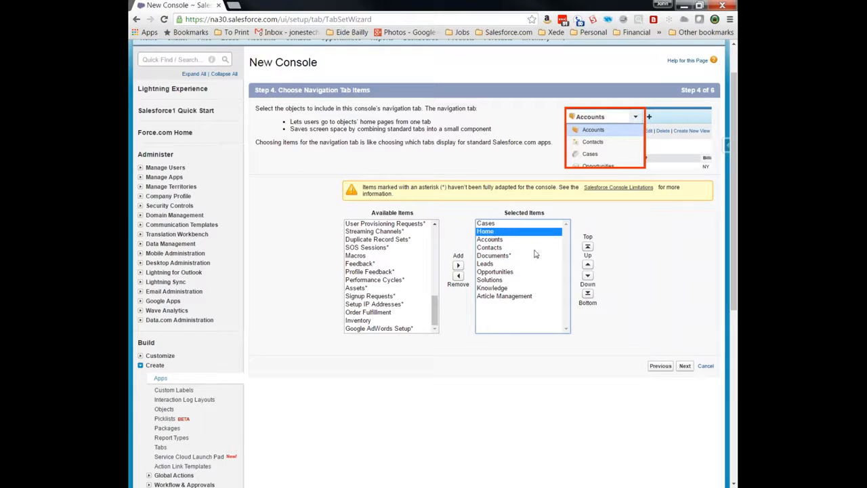
left_click(588, 247)
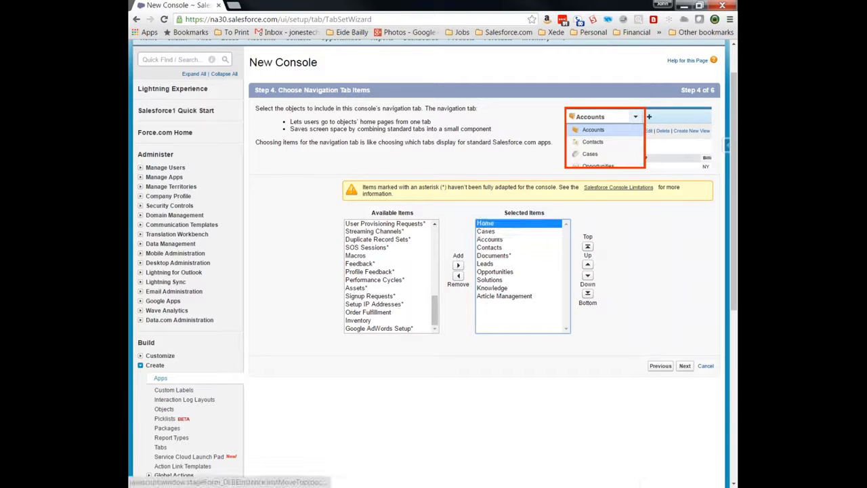
left_click(493, 241)
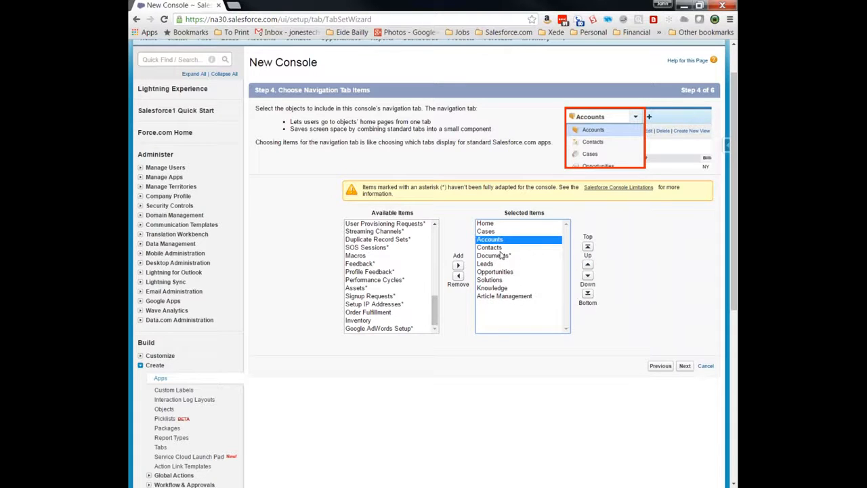
left_click(686, 366)
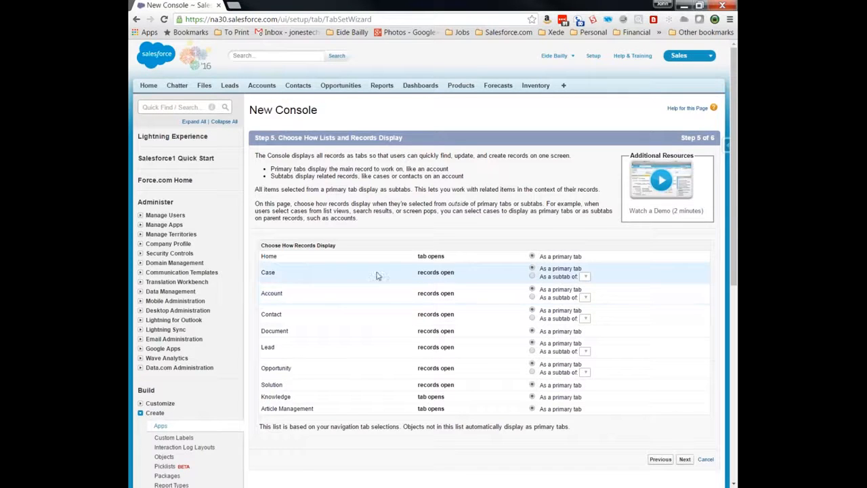
- Open Cases as subtabs of Contact Name, and Contacts and Opportunities as subtabs of Account Name
left_click(532, 277)
left_click(575, 278)
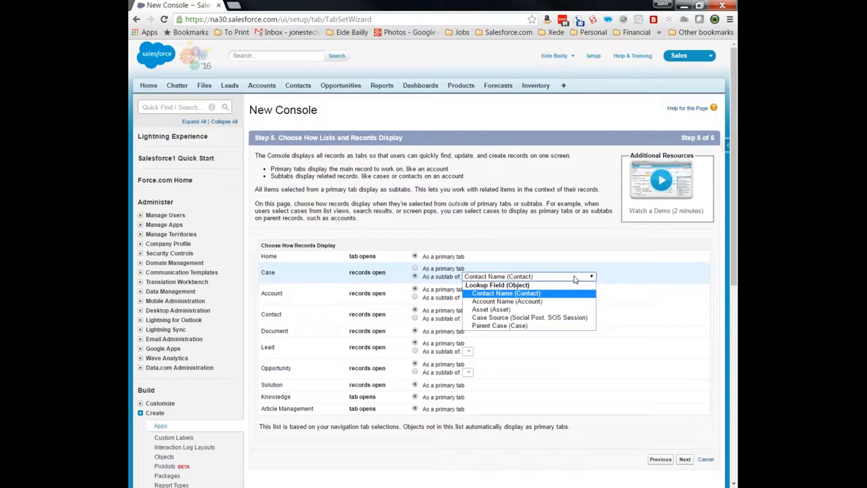
left_click(574, 278)
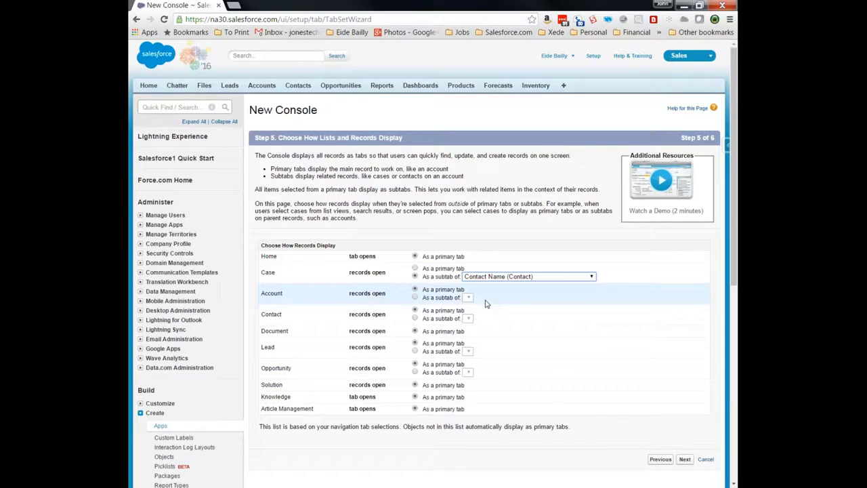
left_click(416, 318)
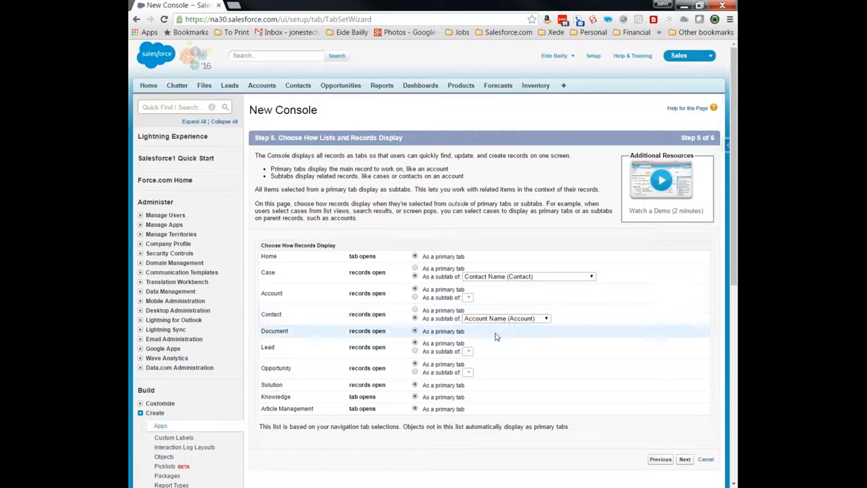
left_click(416, 373)
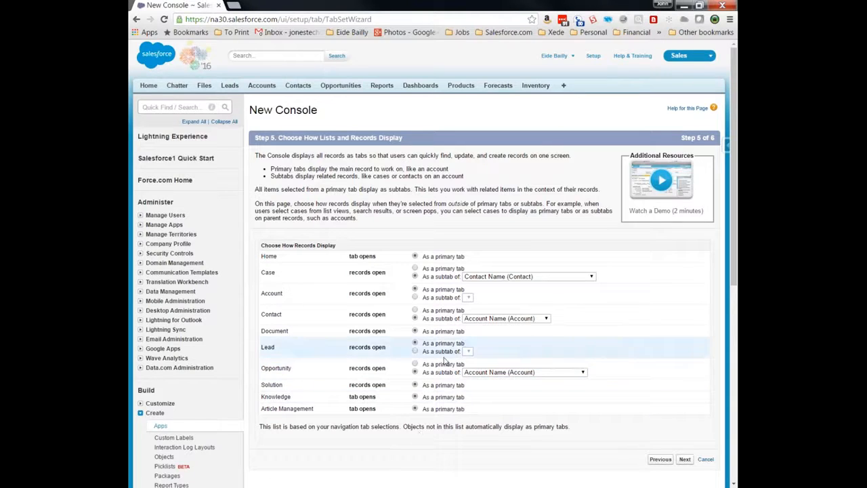
left_click(685, 459)
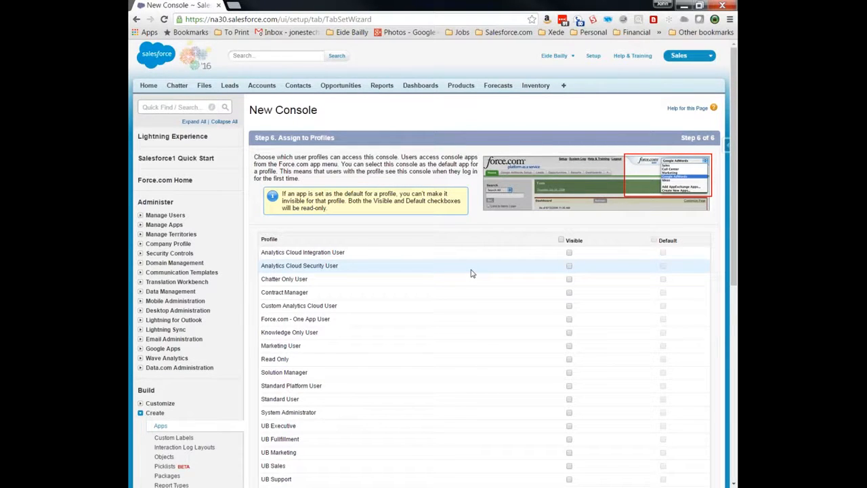
- Make the Sales Console visible to UB Sales and UB System Admin, then save it
scroll(472, 273, "down", 1)
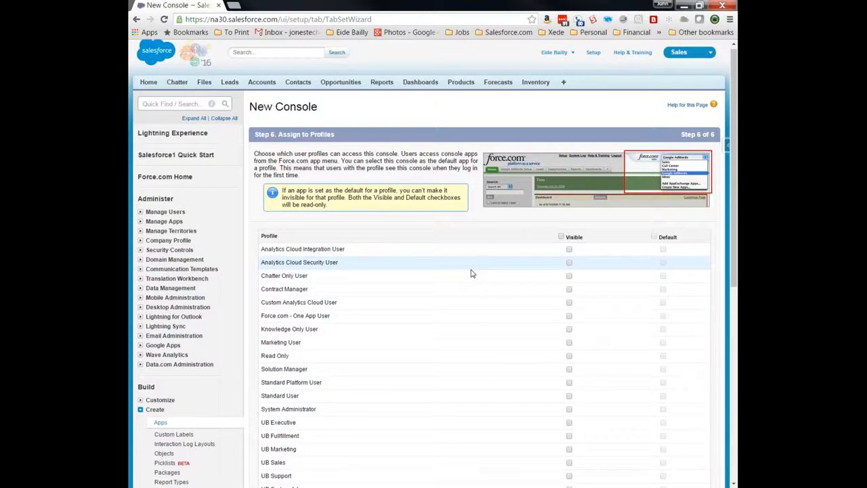
scroll(472, 273, "down", 3)
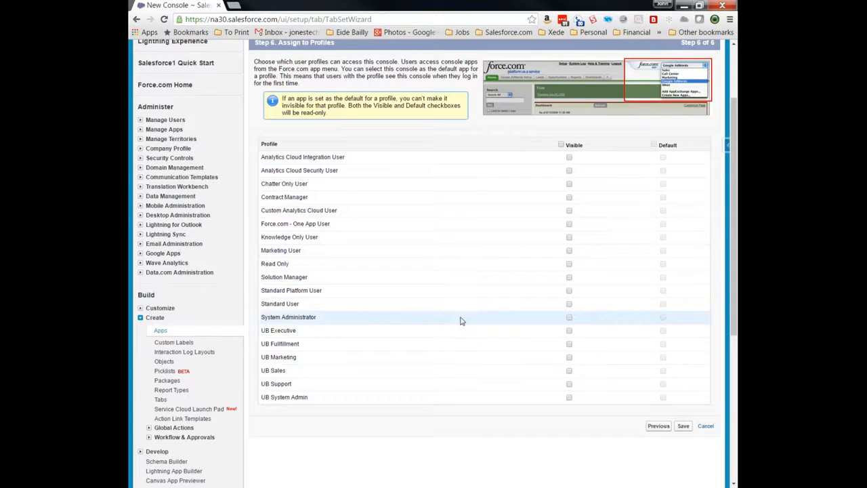
left_click(569, 370)
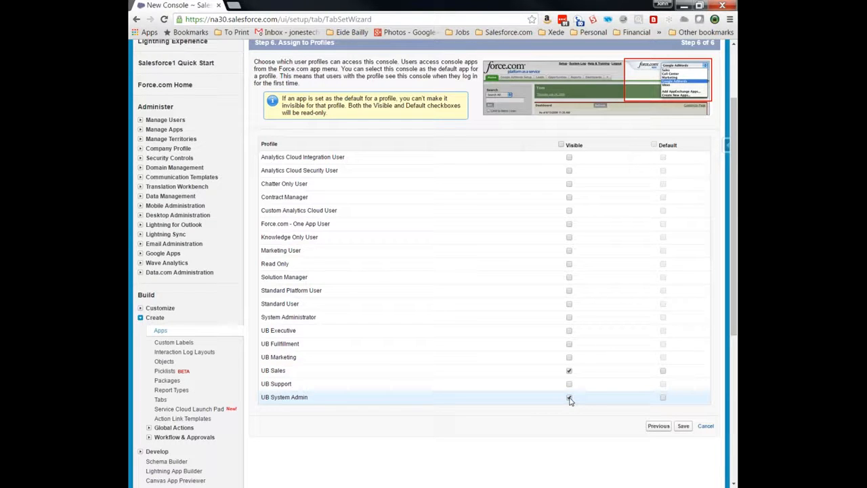
left_click(569, 398)
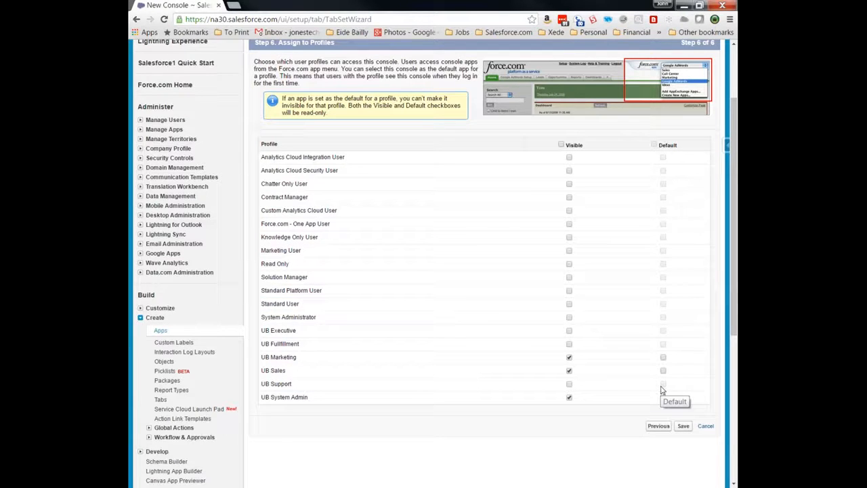
left_click(683, 427)
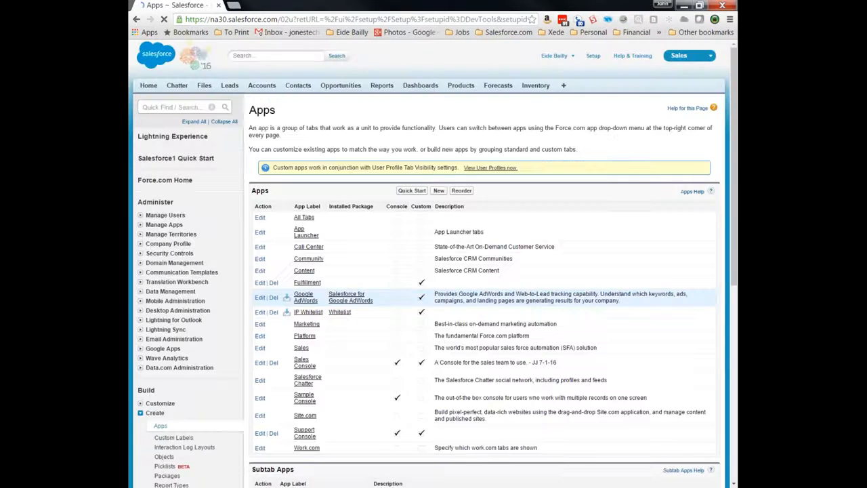
- Open the Support Console app's detail page from the Apps list
scroll(474, 298, "down", 1)
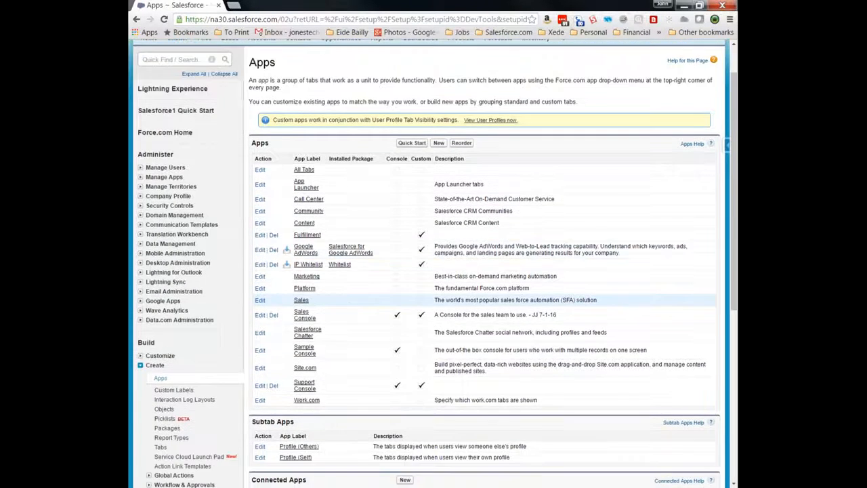
scroll(340, 302, "down", 2)
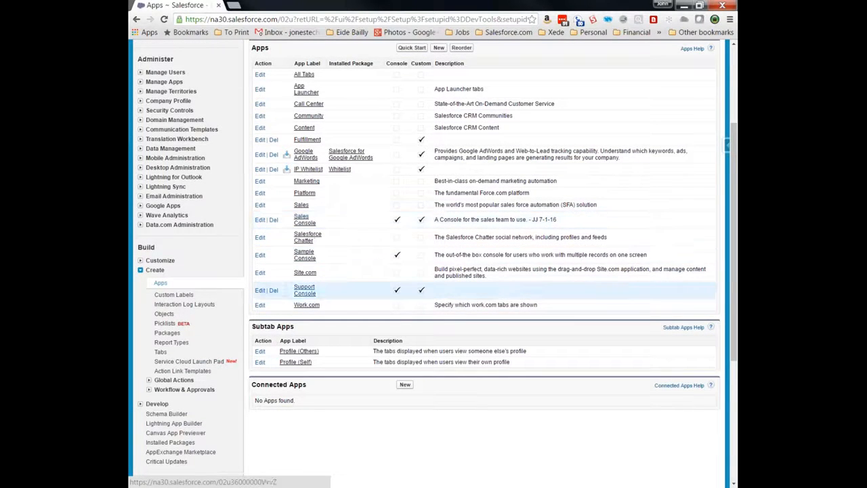
left_click(305, 290)
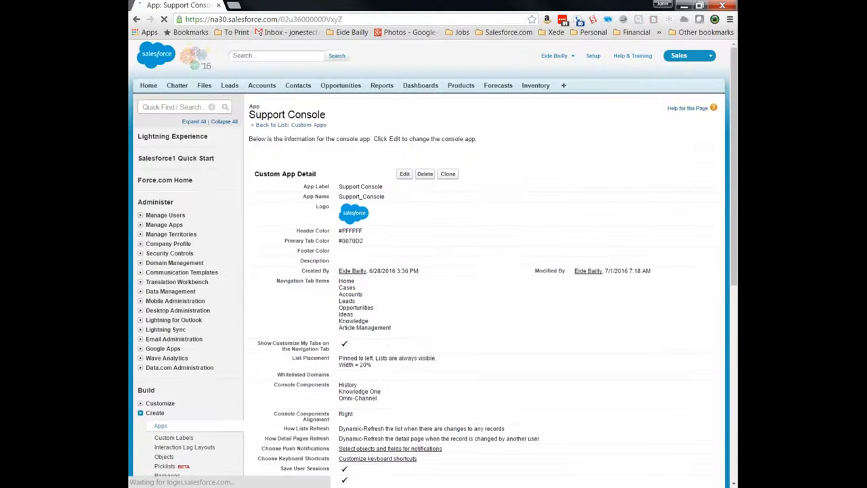
- Edit Support Console and enter the description 'Support Console for the Service Team', fixing the typo
scroll(427, 271, "down", 1)
scroll(427, 271, "down", 1)
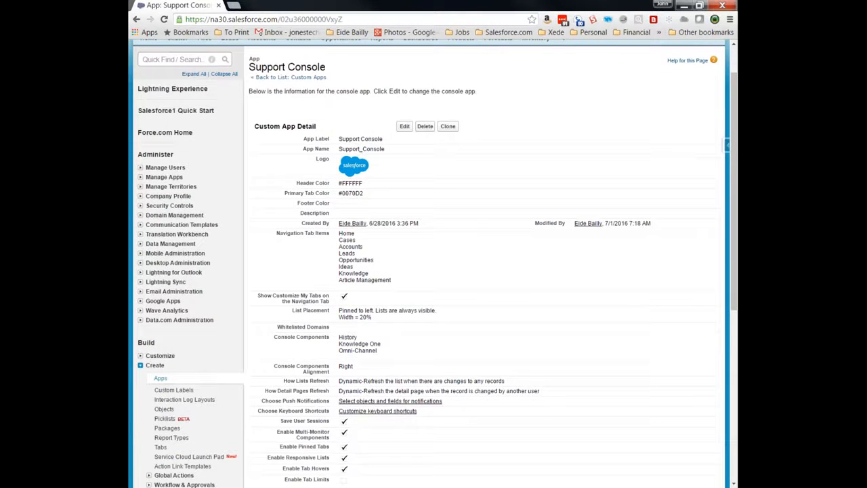
left_click(401, 130)
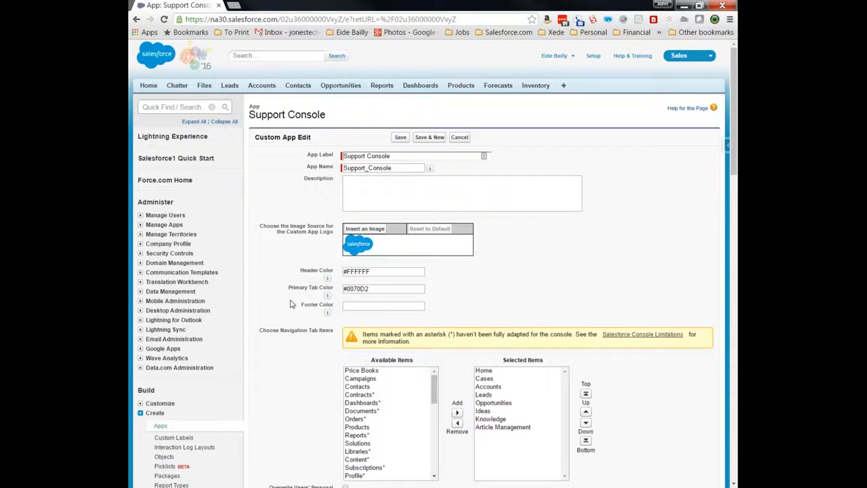
scroll(290, 304, "down", 1)
scroll(290, 304, "down", 1)
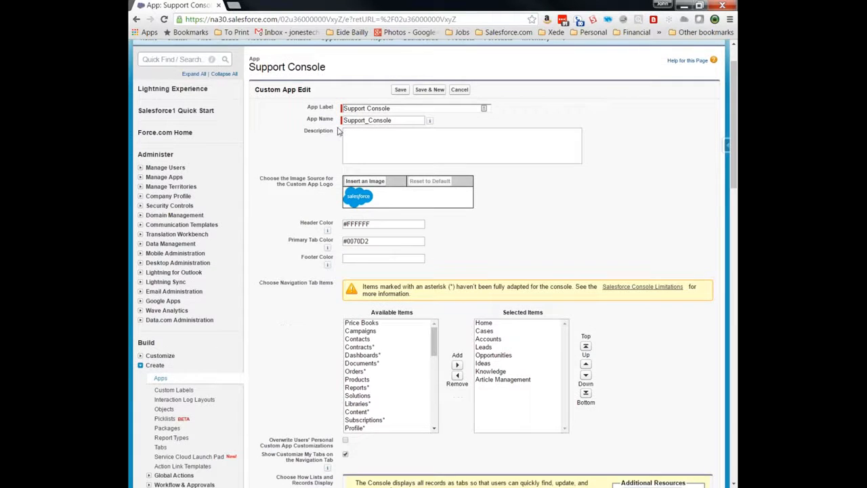
left_click(393, 149)
type("Support Comnso")
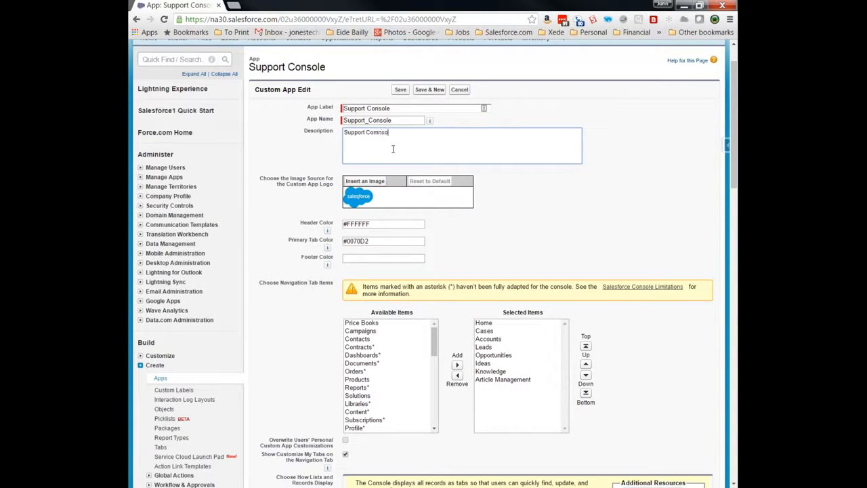
type("le for the Se.rvice Team")
right_click(381, 132)
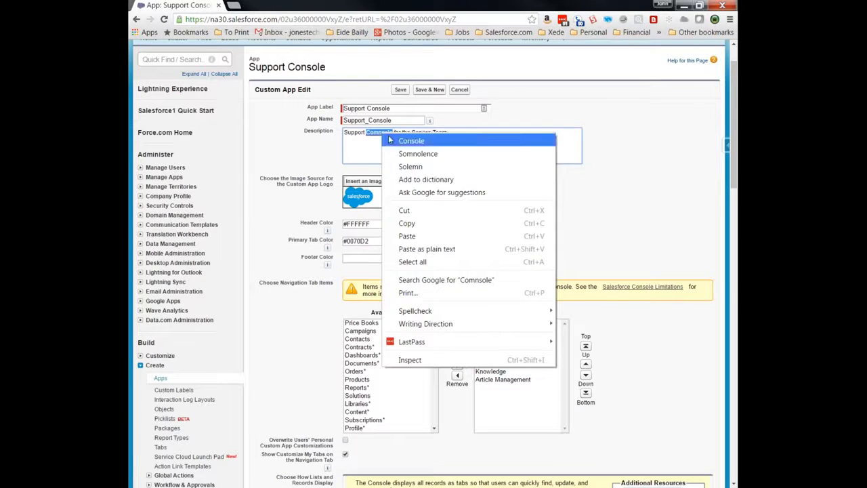
left_click(411, 141)
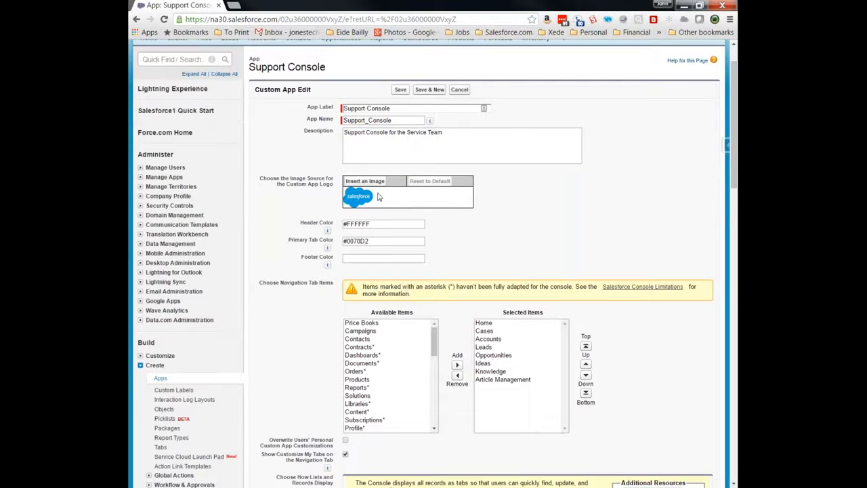
- Review the header colour #FFFFFF and primary tab colour #0070D2 fields
left_click(375, 226)
mouse_move(329, 232)
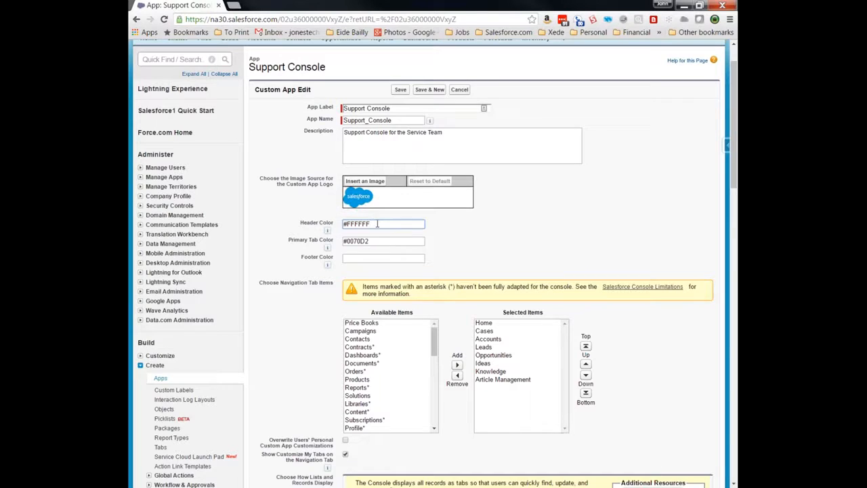
left_click_drag(375, 224, 345, 227)
left_click(346, 227)
left_click_drag(376, 242, 346, 243)
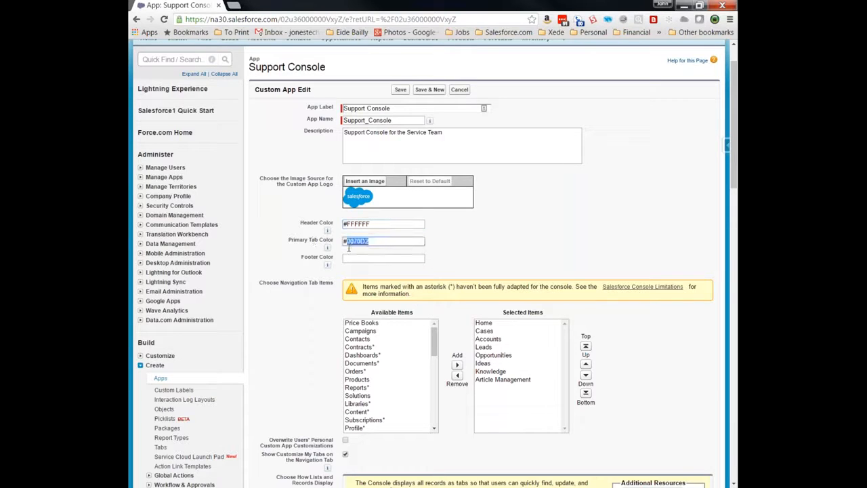
left_click(347, 258)
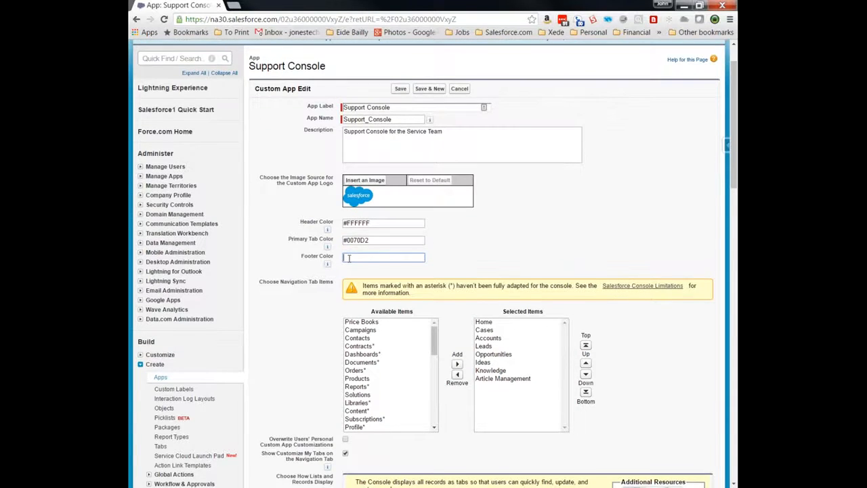
- Add Documents to the Support Console's navigation tab items and confirm the prompt
scroll(348, 258, "down", 2)
scroll(380, 267, "down", 2)
scroll(381, 268, "up", 2)
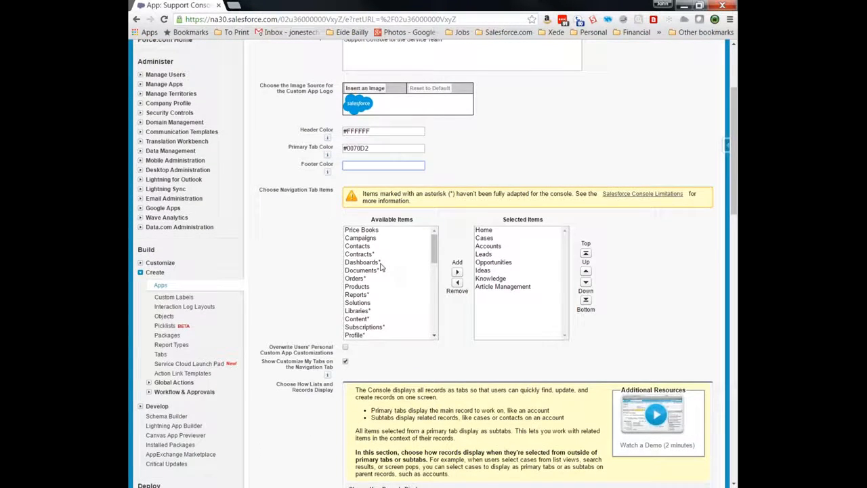
scroll(381, 268, "up", 1)
scroll(535, 213, "down", 3)
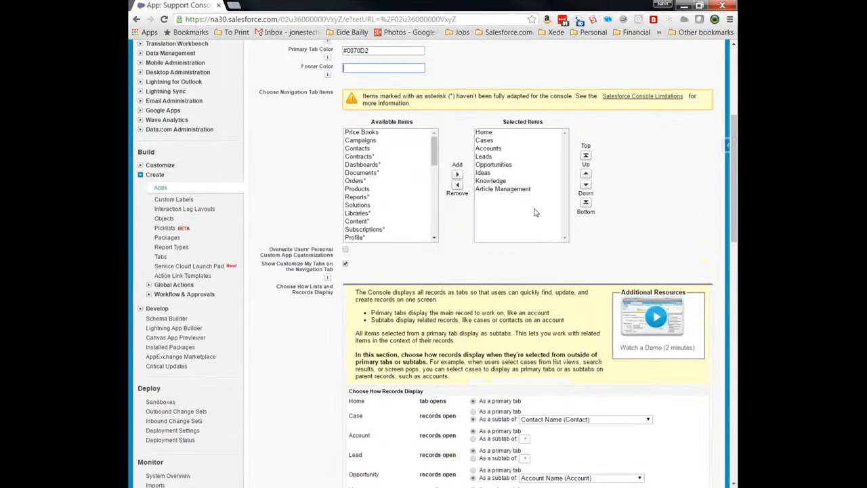
left_click(457, 174)
left_click(485, 128)
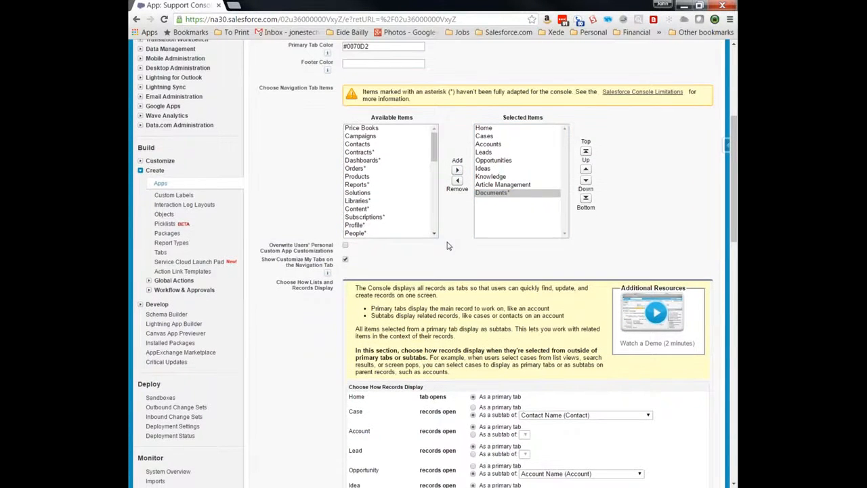
scroll(447, 246, "down", 1)
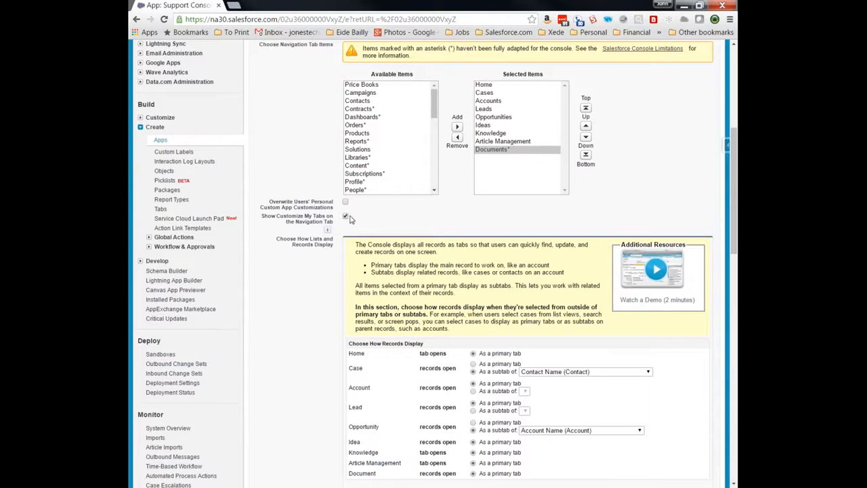
scroll(440, 284, "down", 1)
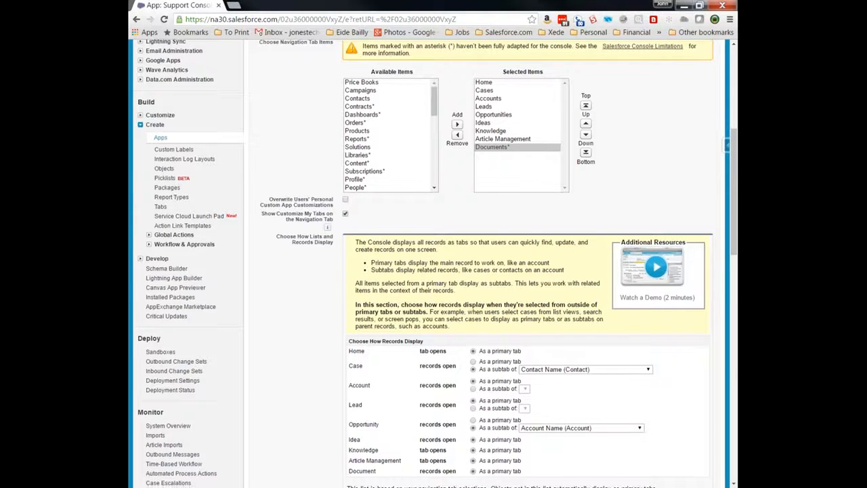
scroll(515, 224, "down", 3)
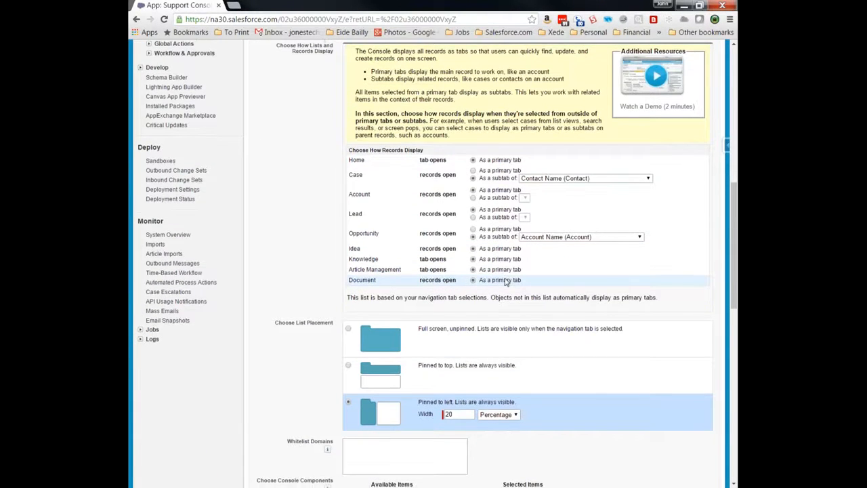
scroll(504, 282, "down", 2)
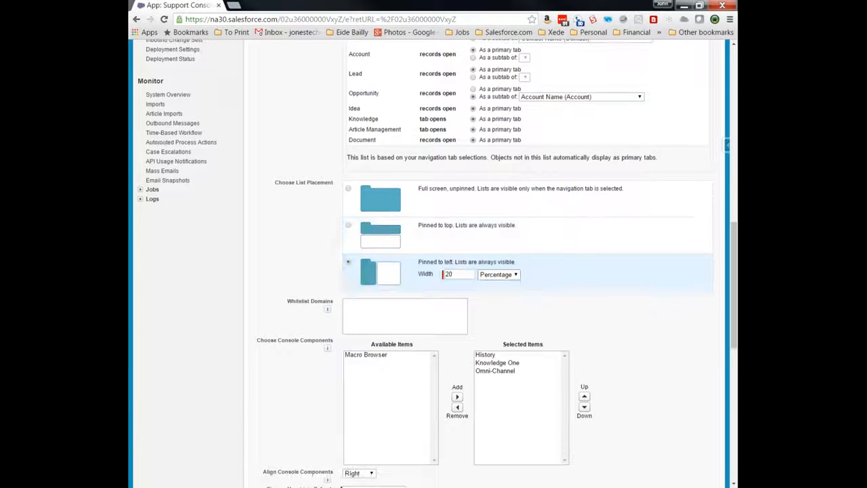
left_click(348, 189)
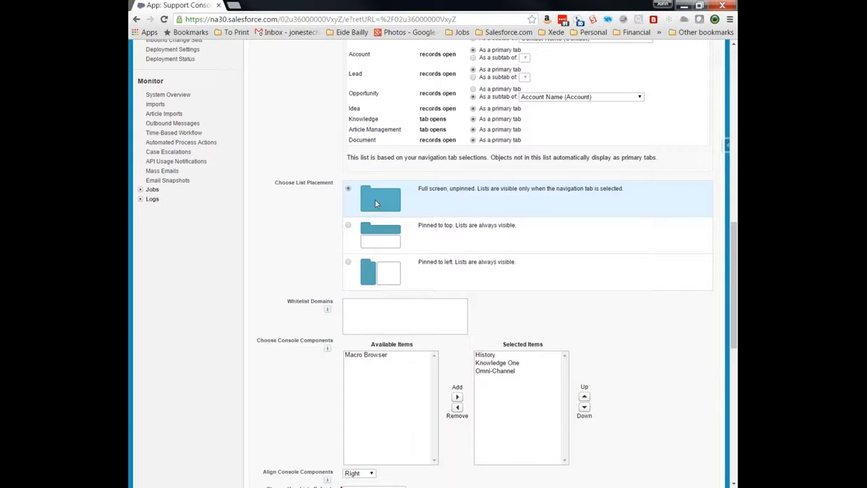
left_click(348, 226)
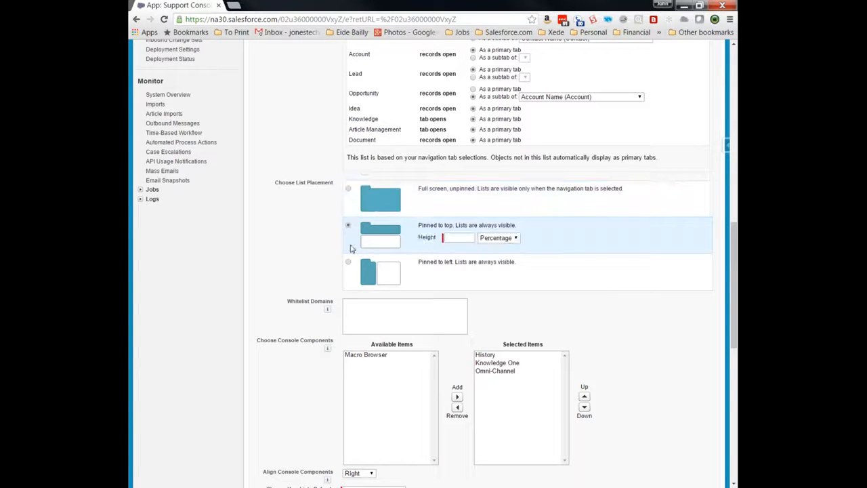
left_click(347, 262)
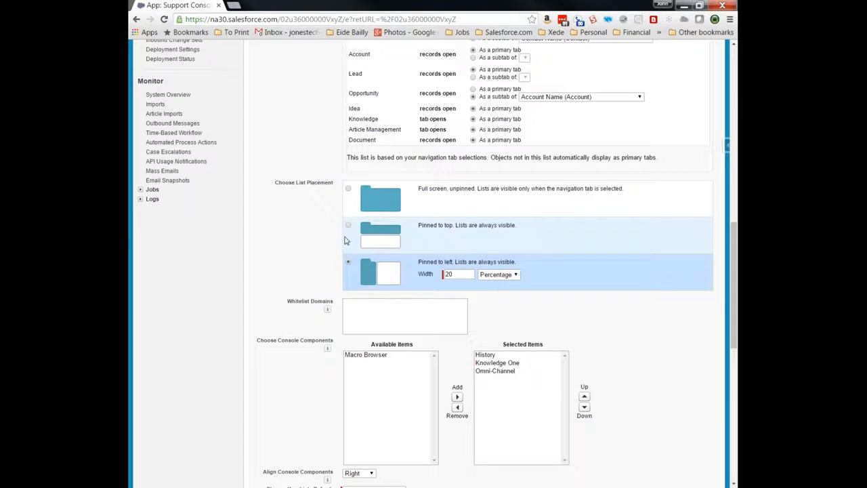
scroll(302, 276, "down", 1)
scroll(302, 276, "down", 1)
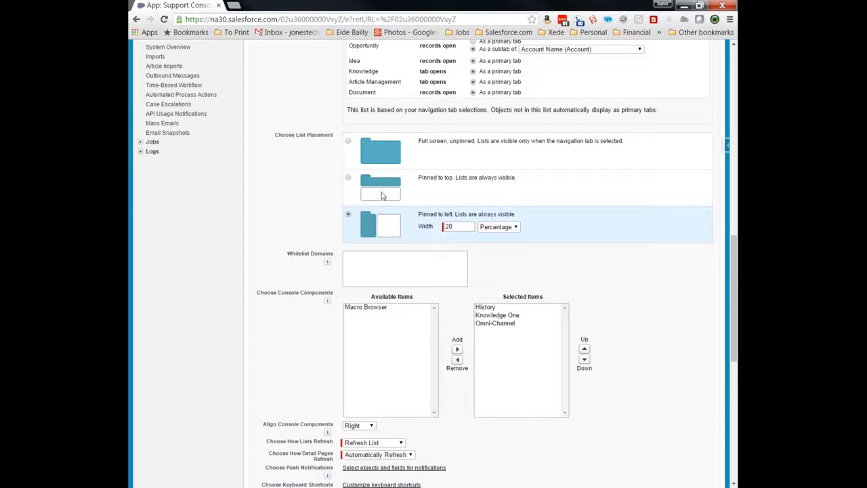
scroll(383, 196, "down", 1)
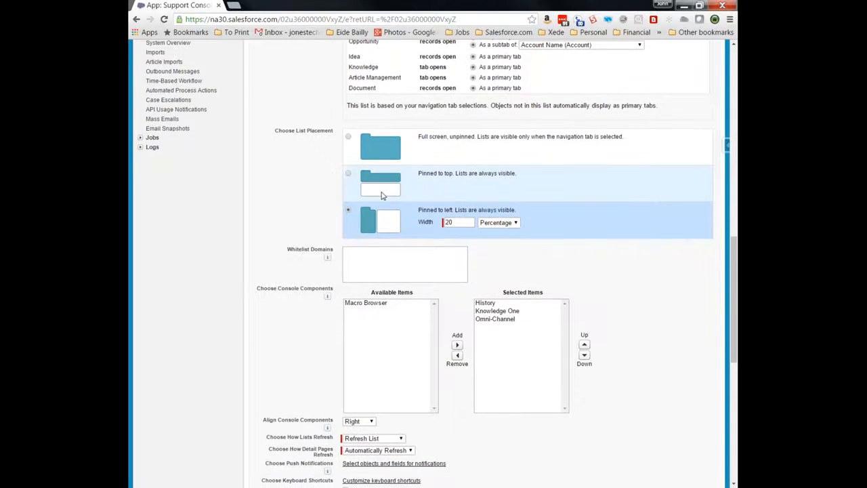
scroll(383, 196, "down", 1)
mouse_move(327, 215)
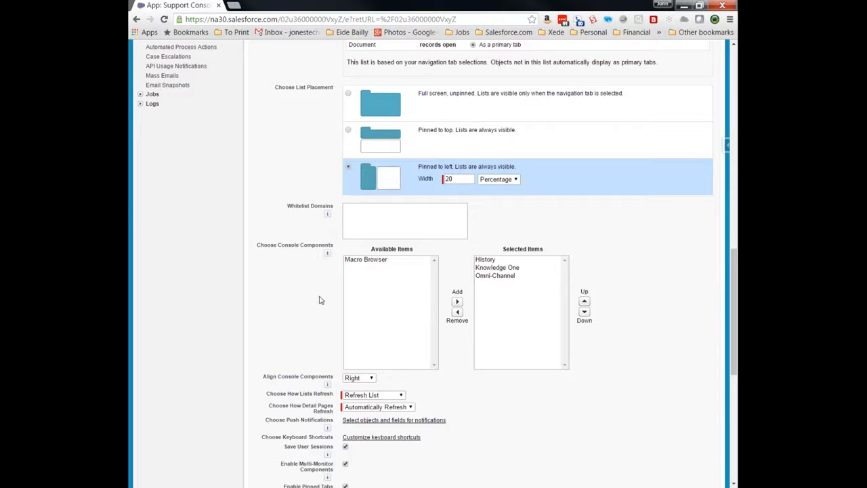
scroll(322, 302, "down", 1)
scroll(321, 299, "down", 3)
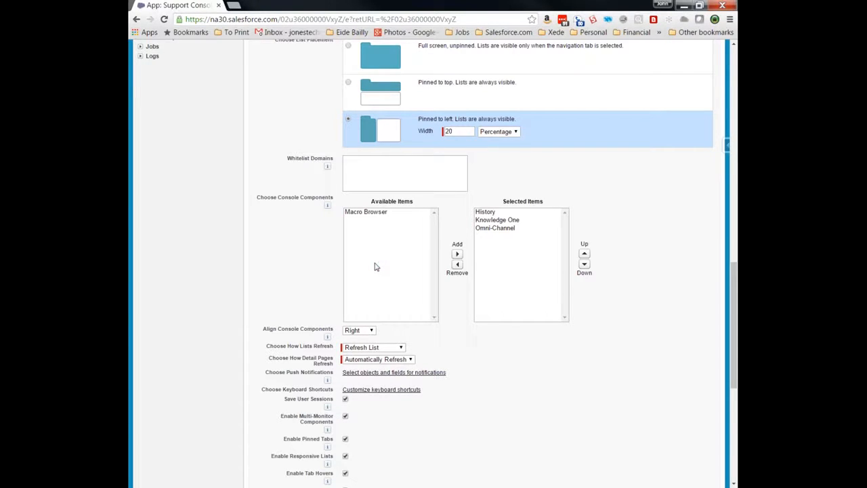
left_click(372, 214)
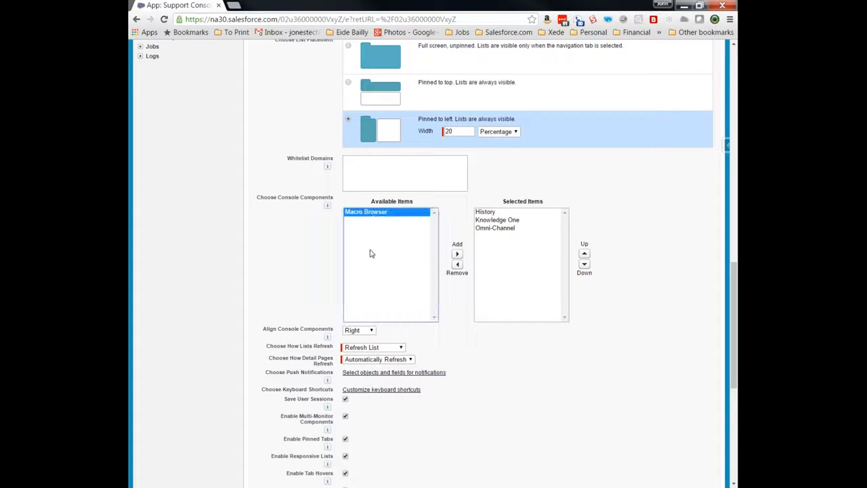
left_click(529, 276)
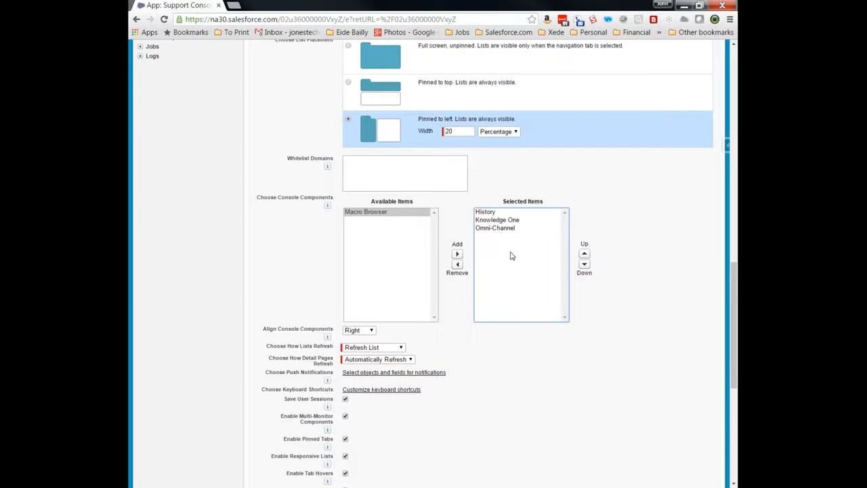
left_click(501, 212)
left_click(501, 220)
left_click(502, 228)
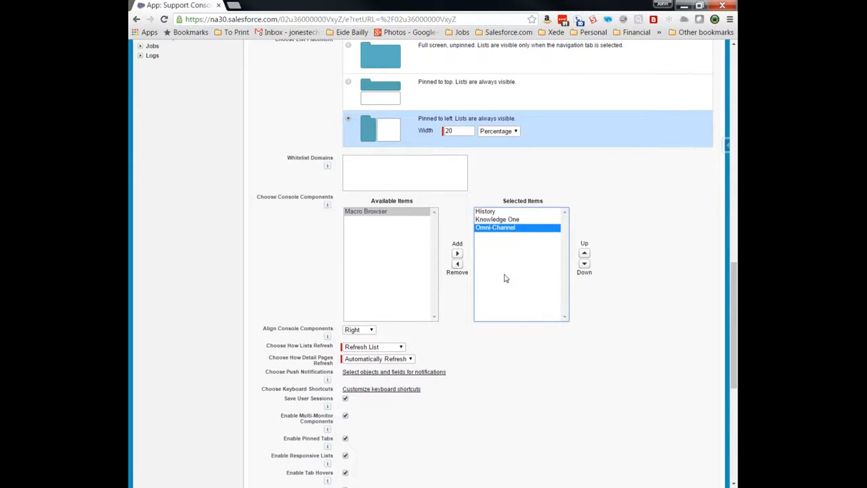
scroll(505, 278, "down", 1)
scroll(505, 278, "down", 3)
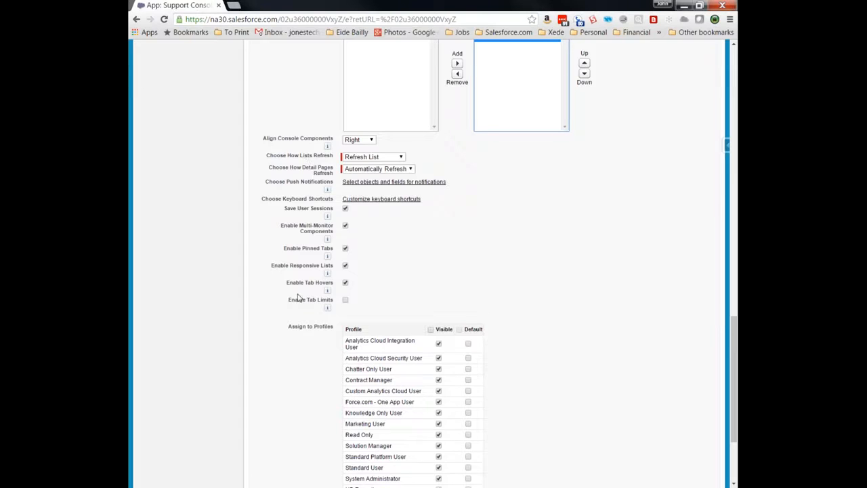
scroll(300, 309, "down", 1)
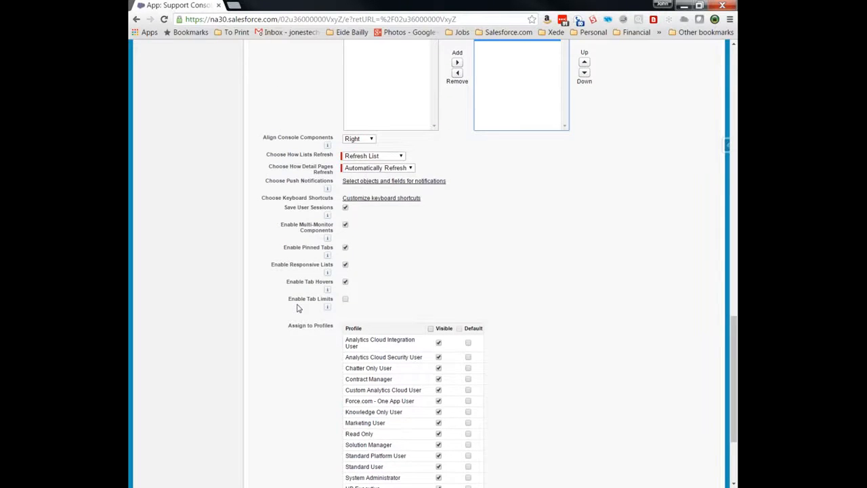
scroll(299, 307, "down", 3)
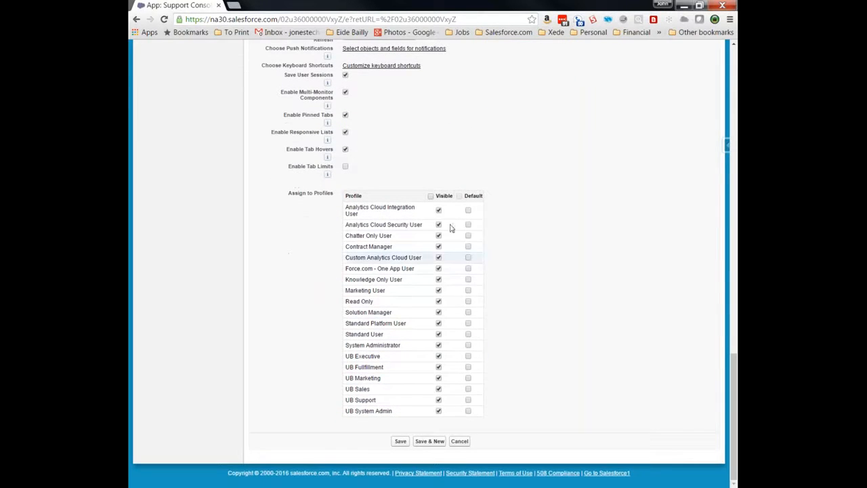
scroll(403, 314, "up", 9)
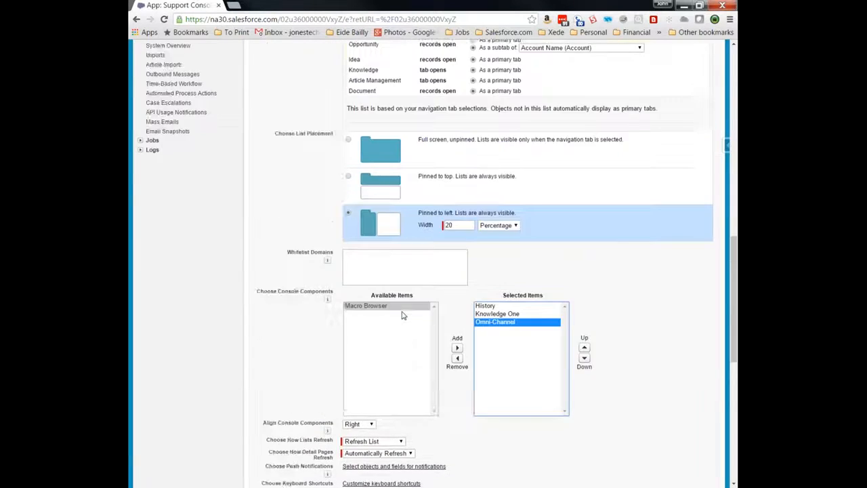
scroll(403, 314, "up", 10)
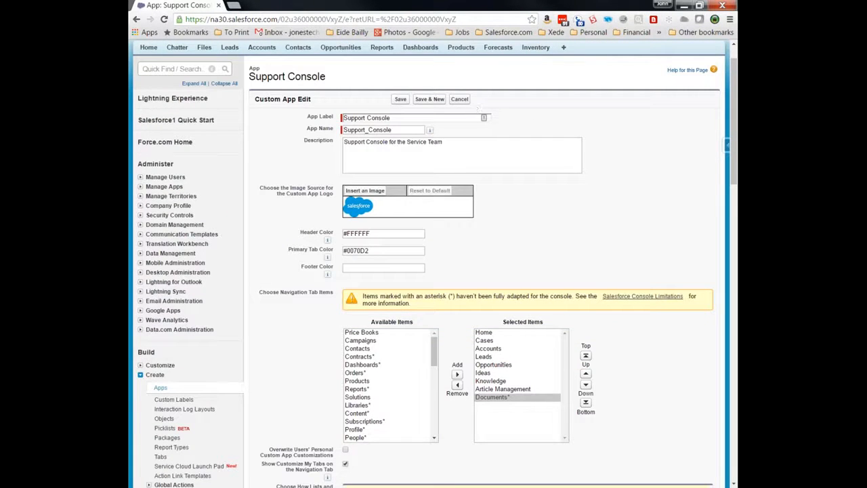
- Cancel the Custom App Edit changes and launch the Support Console app from the app menu
left_click(459, 99)
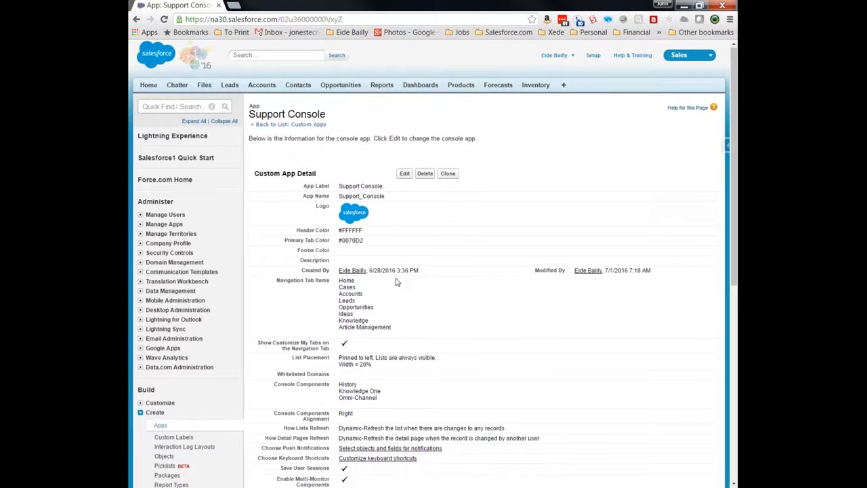
scroll(397, 282, "down", 2)
scroll(433, 261, "down", 1)
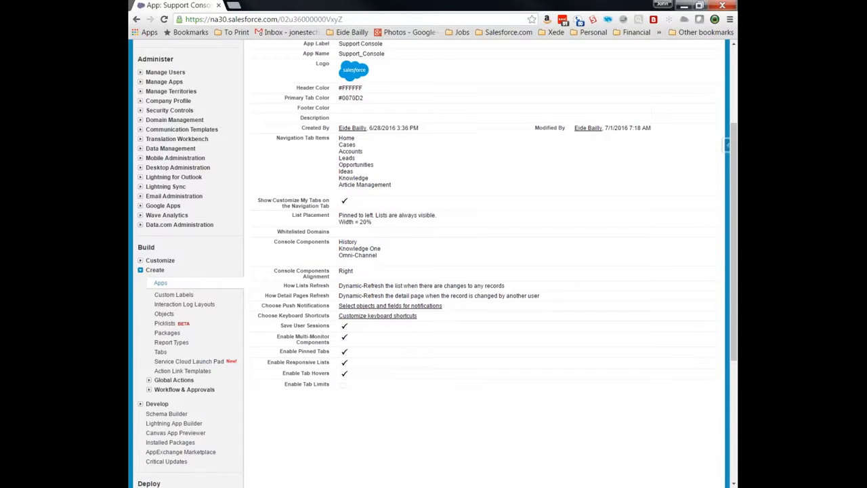
scroll(603, 86, "up", 3)
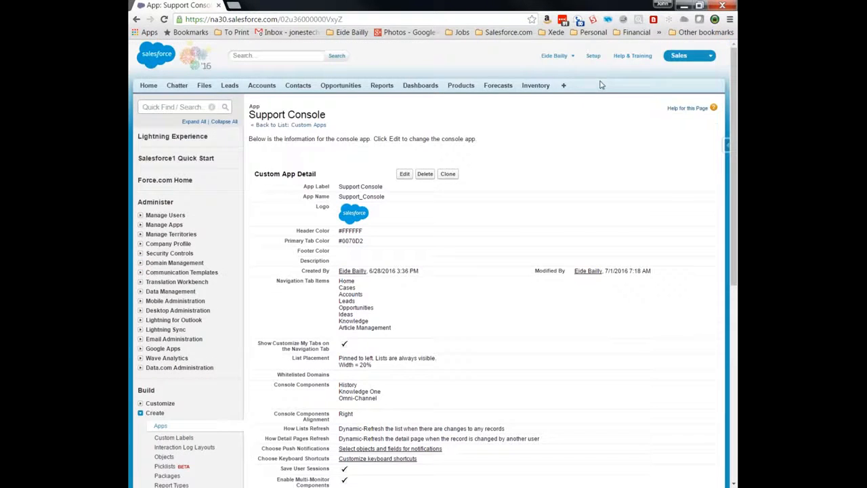
left_click(685, 59)
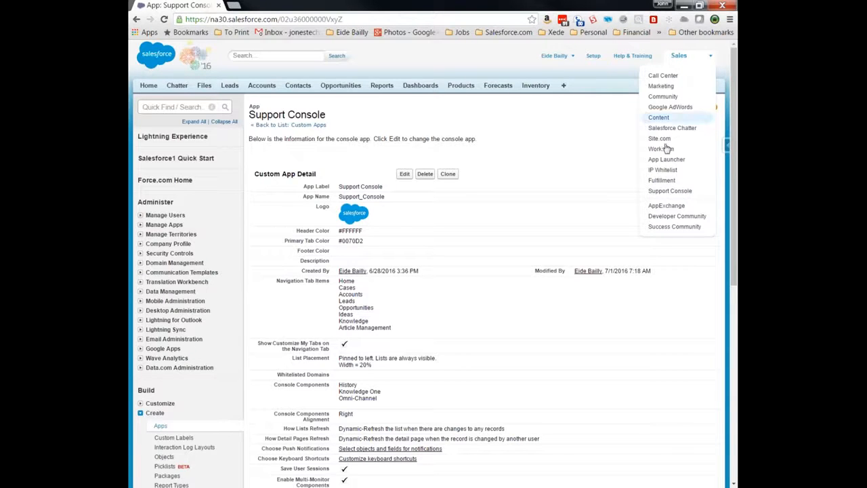
left_click(671, 191)
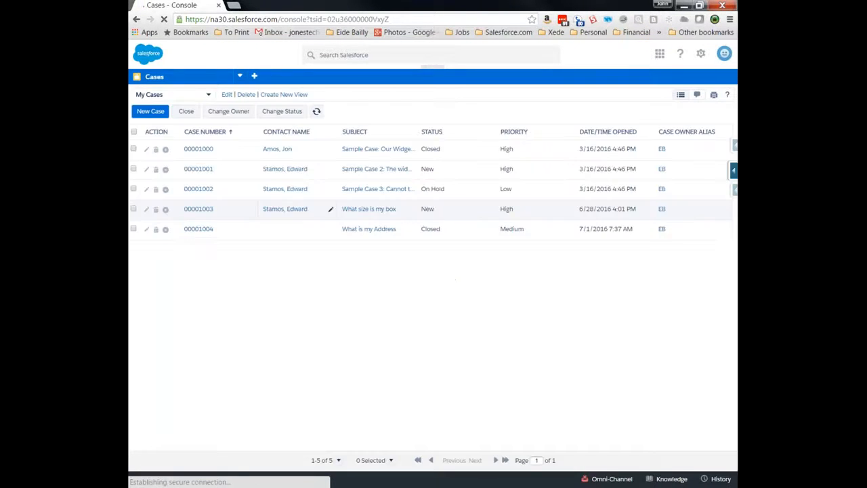
- Try the global search, the app launcher and the user menu, then close the user menu
mouse_move(342, 209)
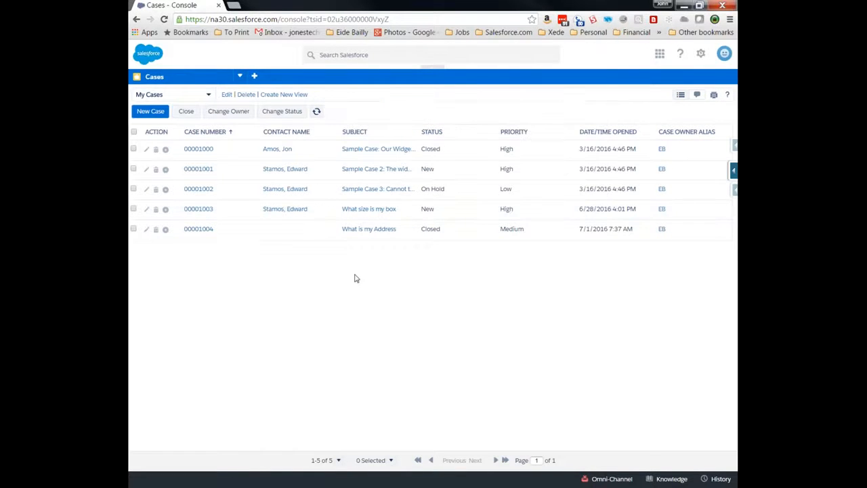
left_click(371, 57)
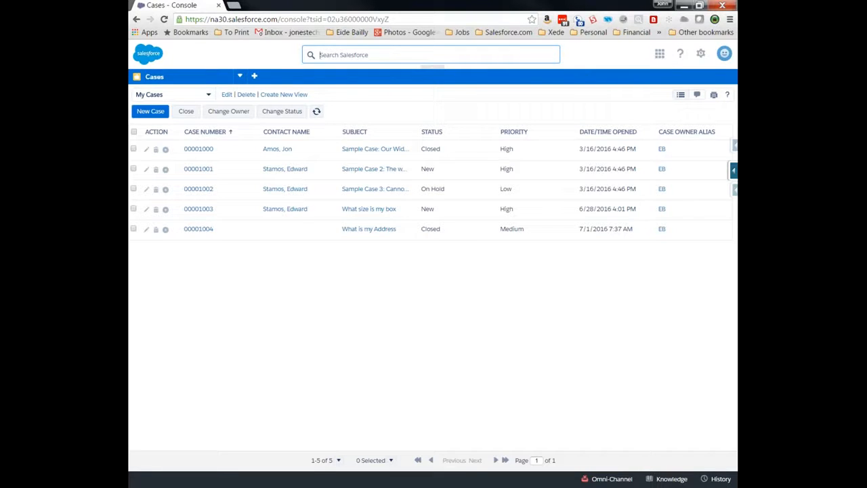
left_click(659, 53)
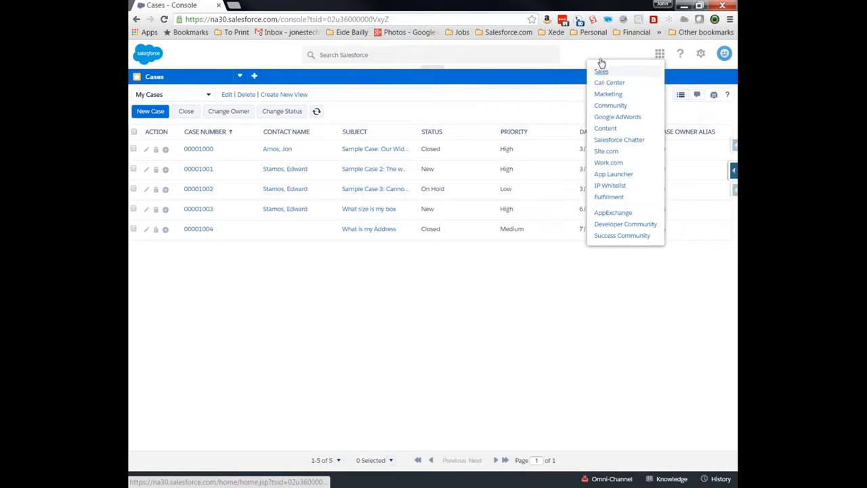
left_click(724, 53)
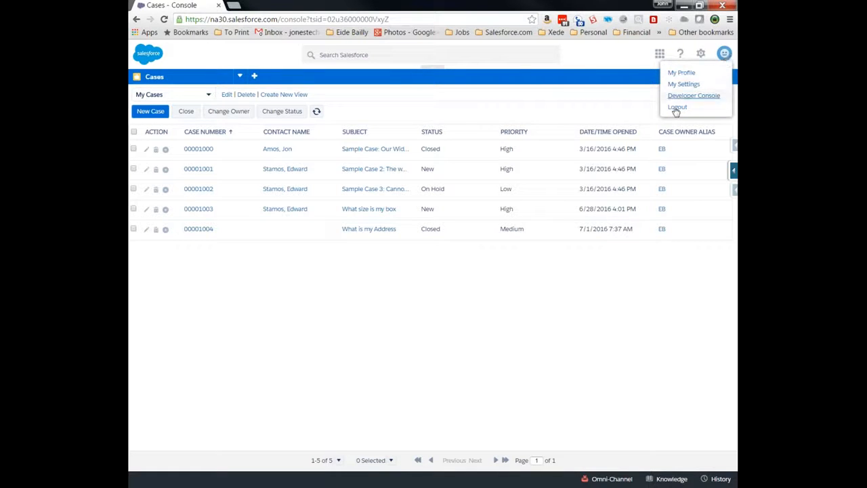
left_click(573, 74)
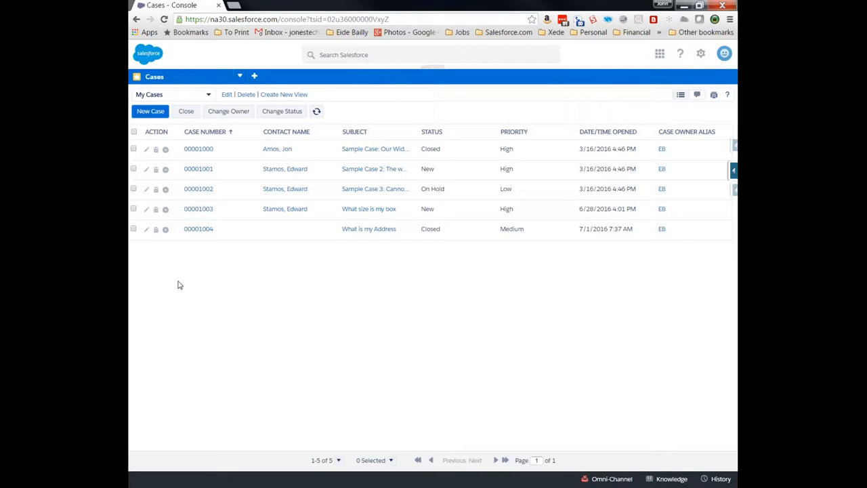
- Visit the console Home page, return to the Cases list and open case 00001000
left_click(240, 76)
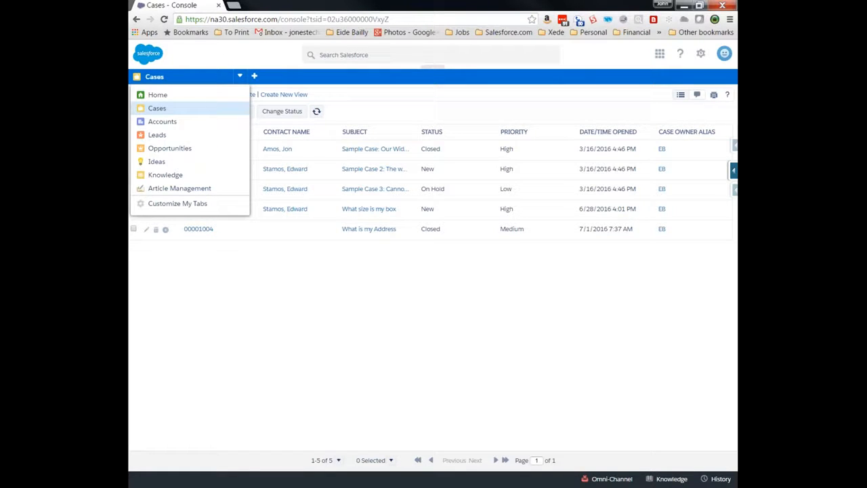
left_click(158, 95)
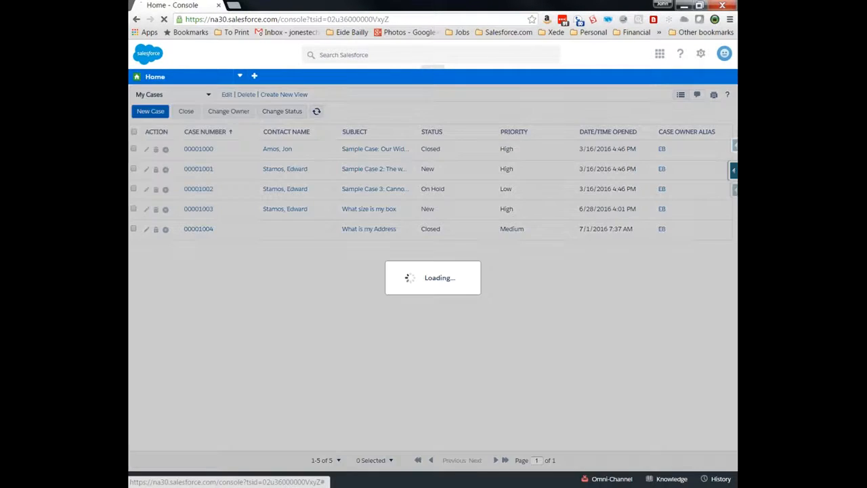
scroll(302, 286, "down", 1)
scroll(210, 150, "down", 3)
scroll(210, 150, "up", 4)
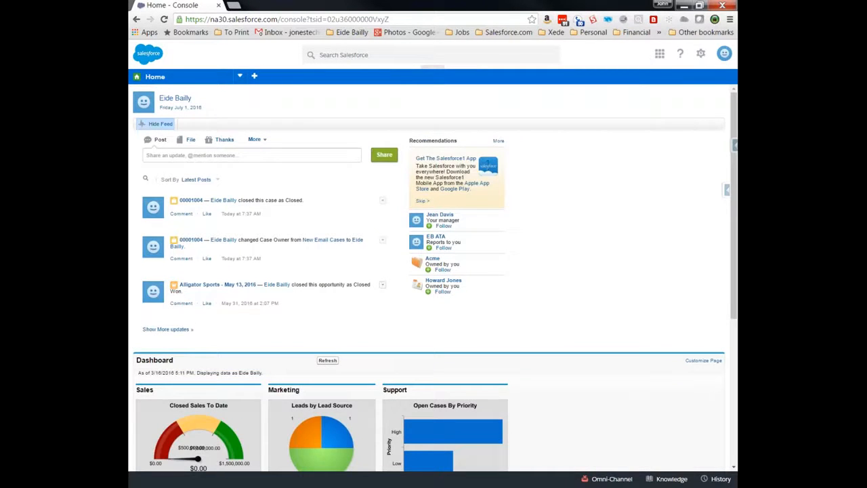
left_click(240, 76)
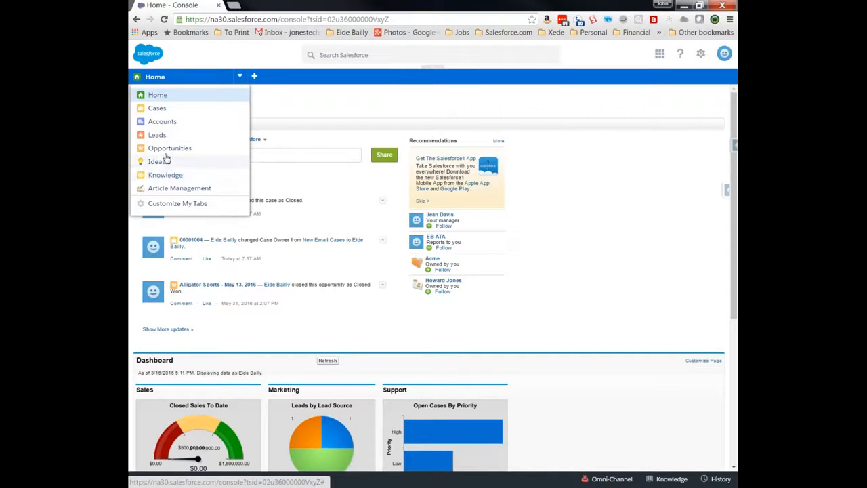
left_click(170, 110)
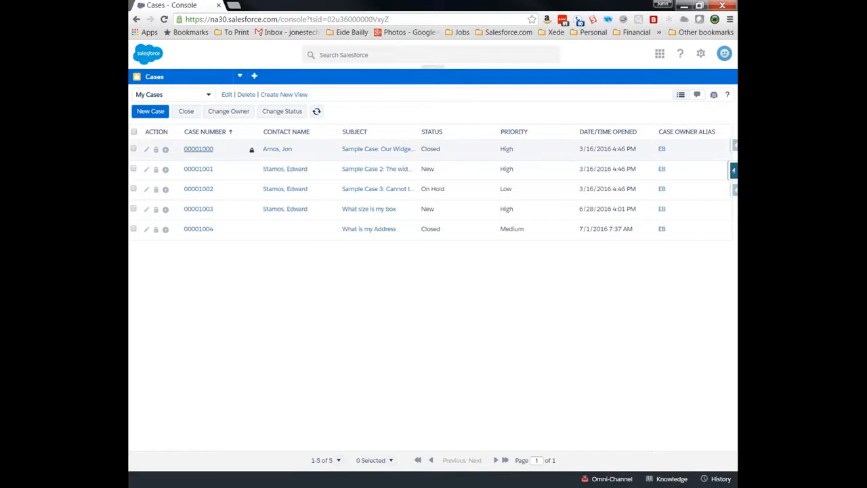
left_click(204, 155)
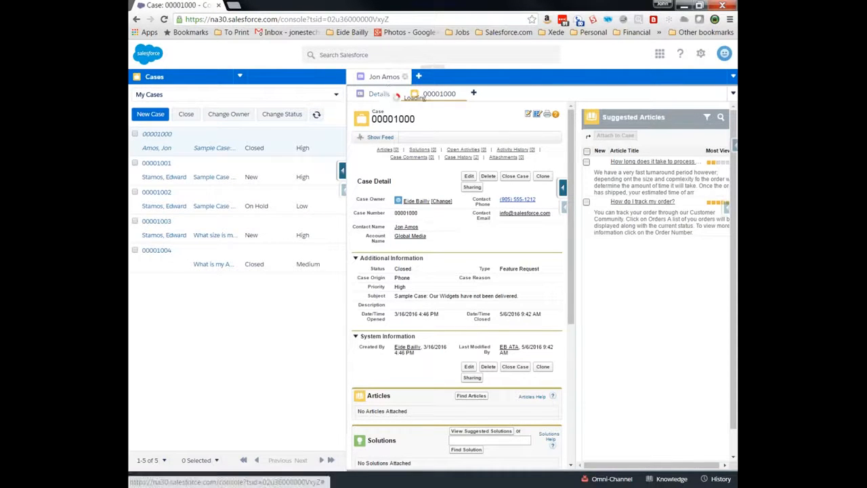
- Toggle between the contact Details and case 00001000 subtabs, then collapse the Suggested Articles sidebar
mouse_move(384, 91)
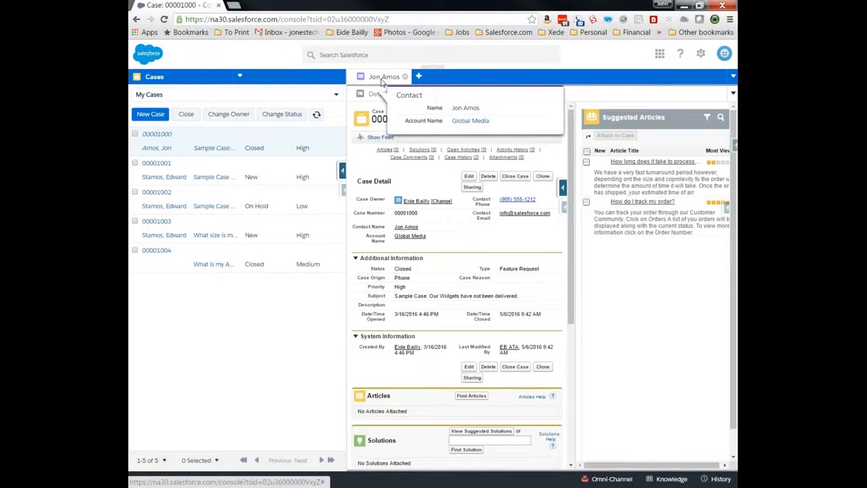
left_click(392, 95)
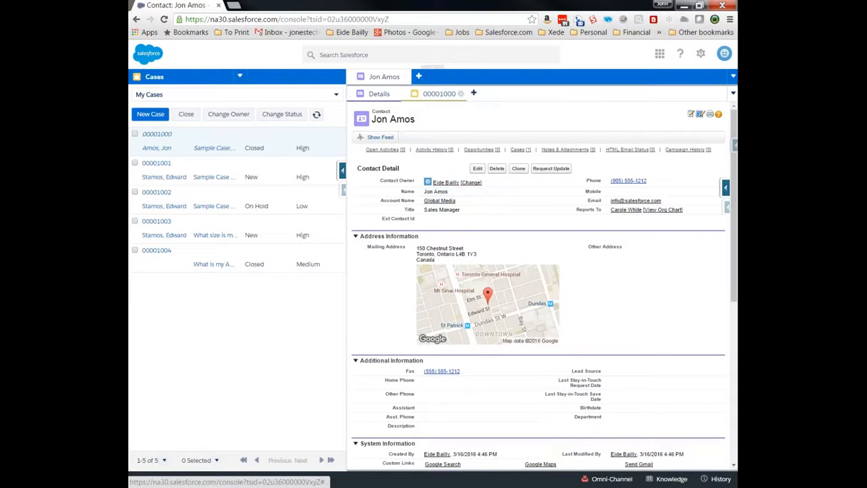
left_click(439, 94)
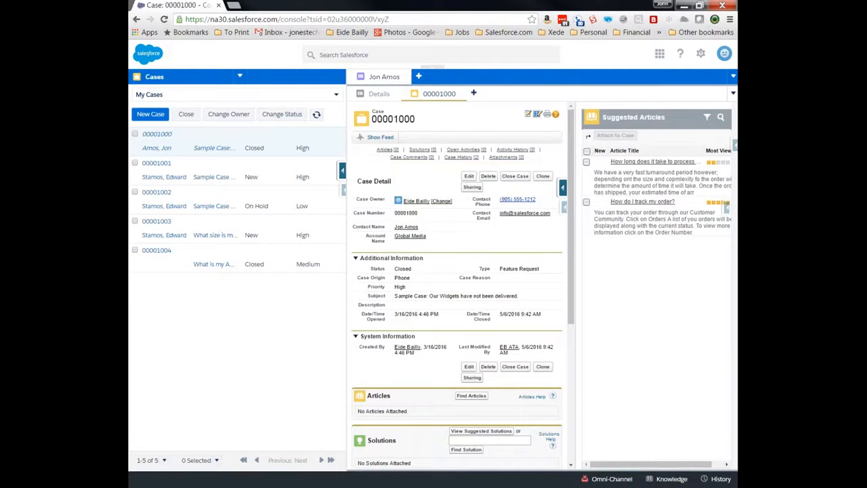
left_click(375, 95)
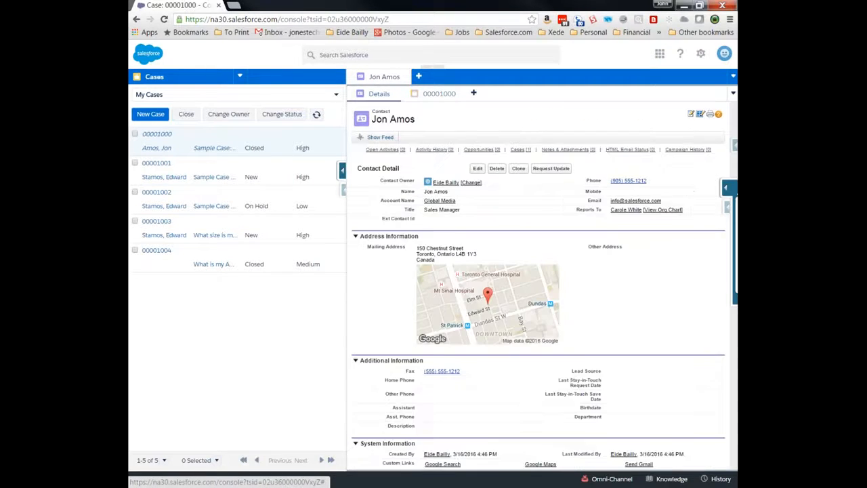
left_click(438, 95)
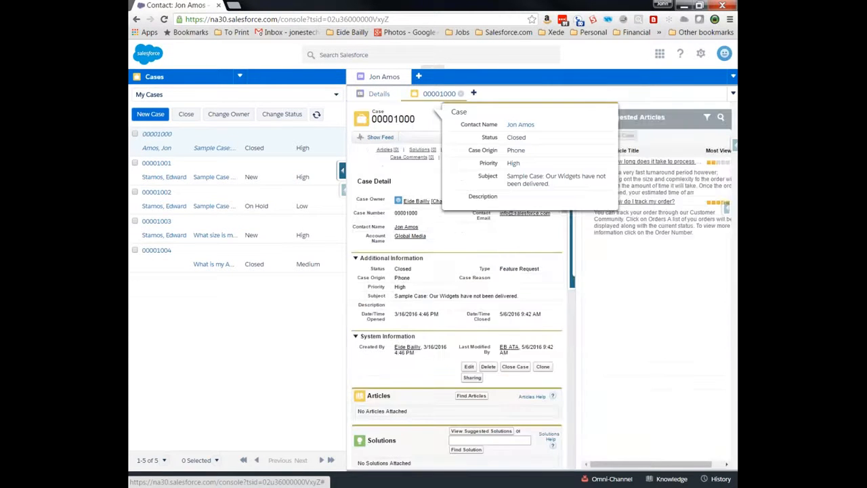
left_click(380, 94)
left_click(439, 94)
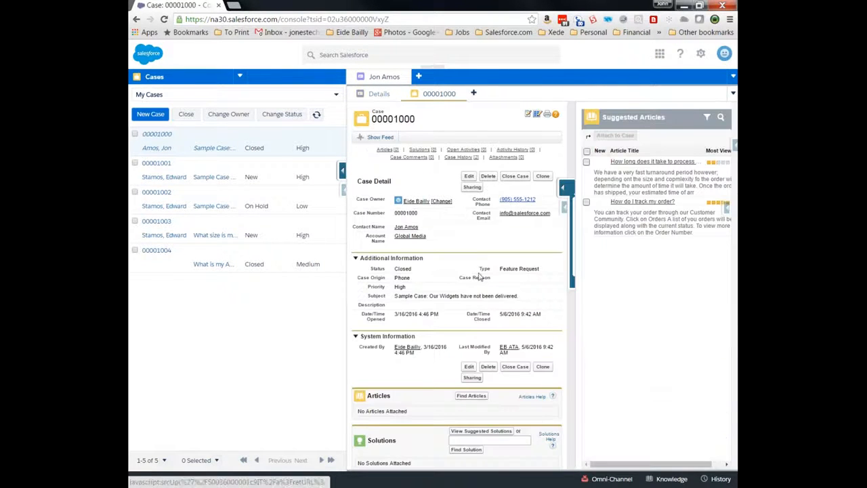
left_click(581, 290)
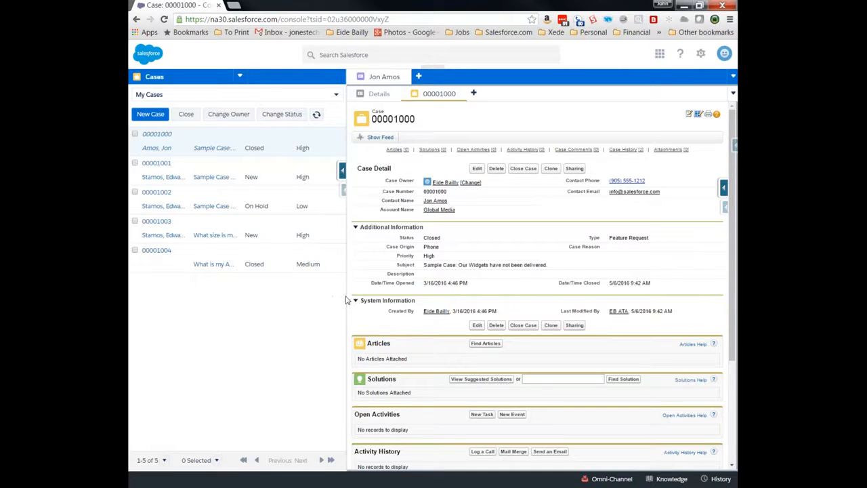
- Narrow and then restore the case list pane, and start editing case 00001000
left_click_drag(346, 310, 135, 309)
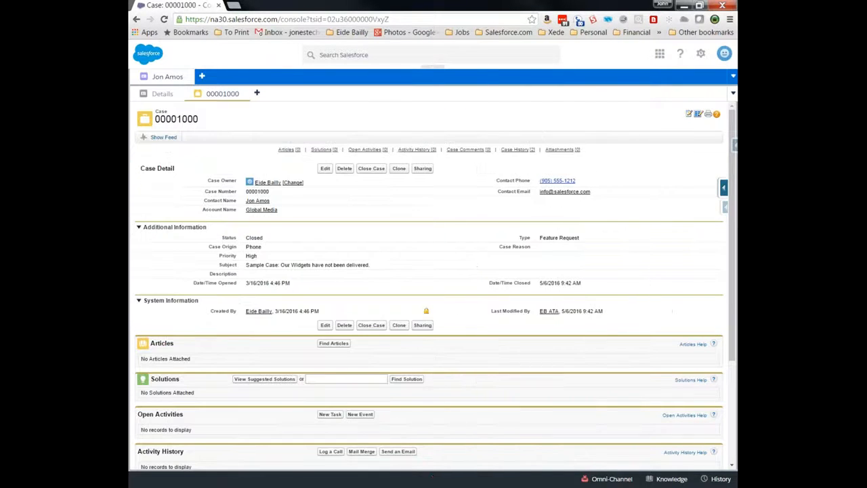
left_click(134, 284)
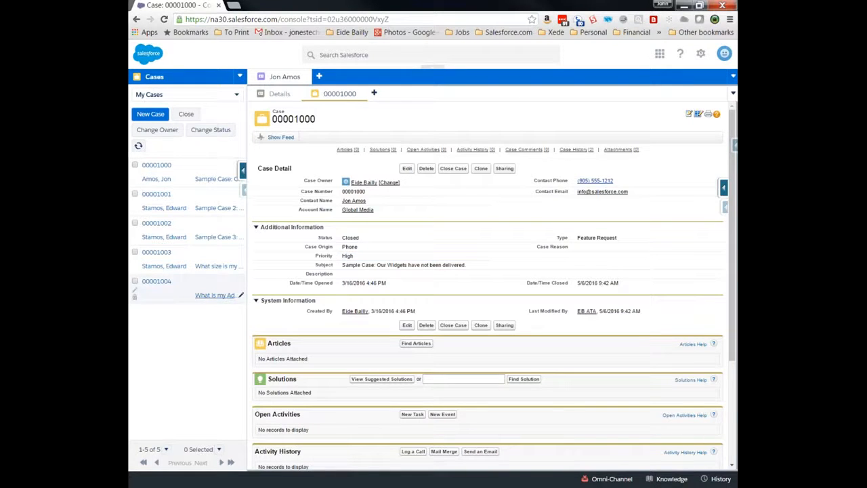
left_click(407, 168)
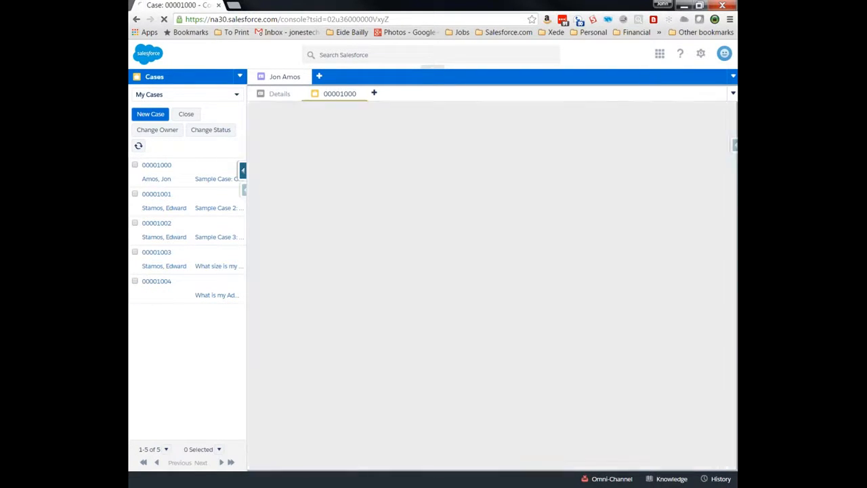
- Enter the description 'We are missing our widgets' on case 00001000 and save it
left_click(408, 319)
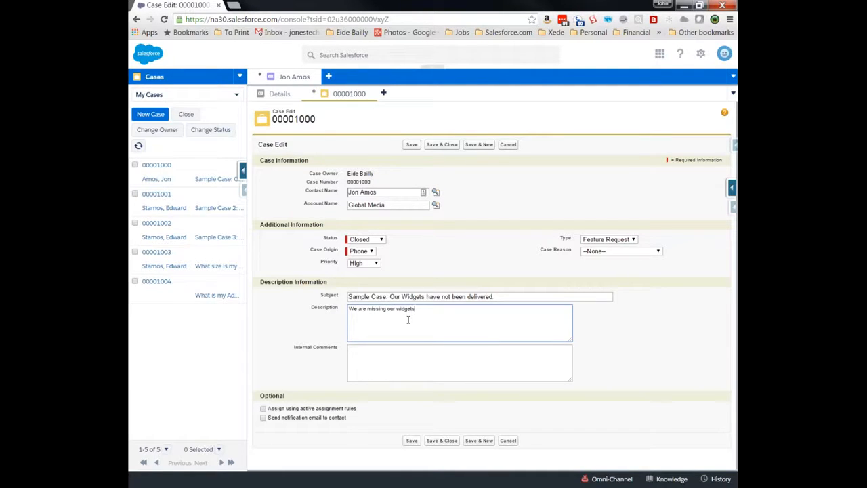
left_click(411, 440)
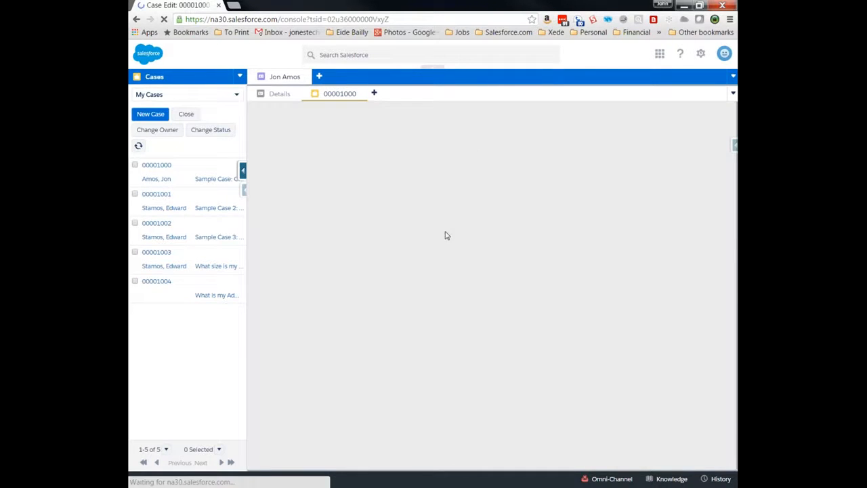
scroll(456, 304, "down", 3)
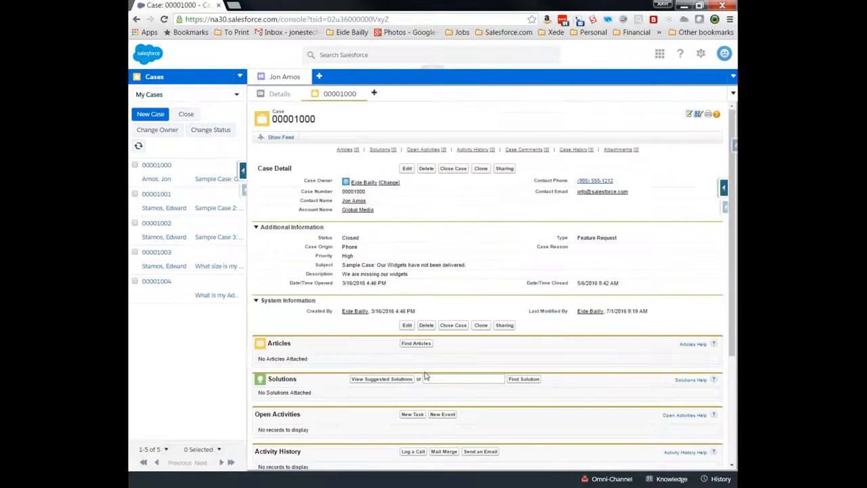
- Switch the case list to New Email Cases, refresh it, and reopen Suggested Articles
left_click(237, 96)
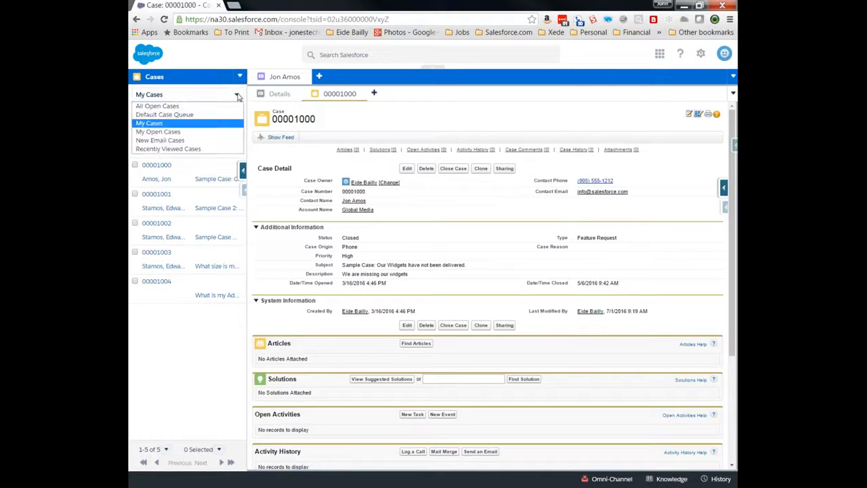
left_click(178, 141)
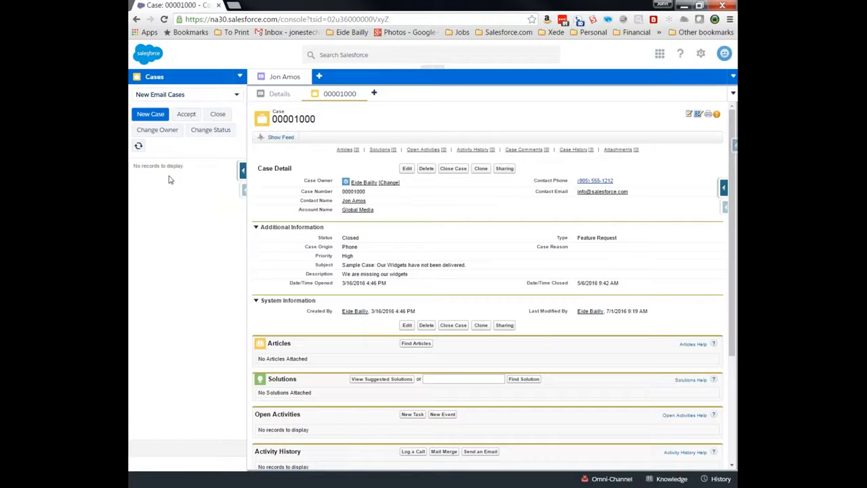
left_click(138, 147)
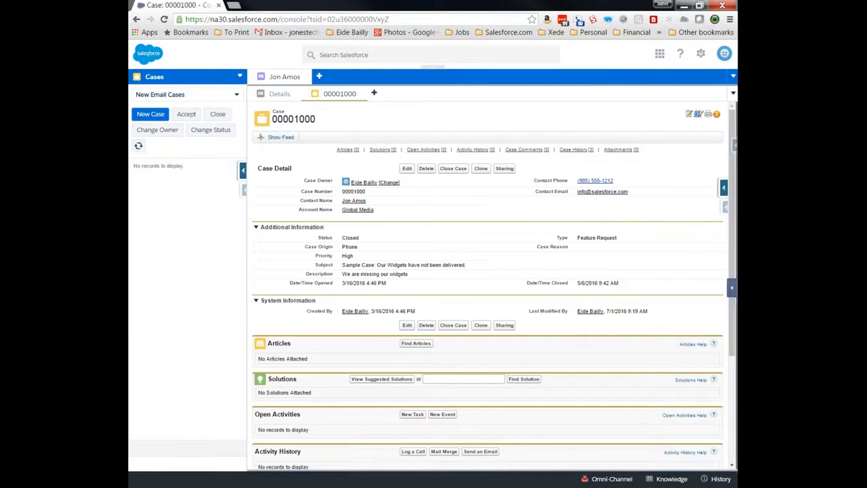
left_click(731, 289)
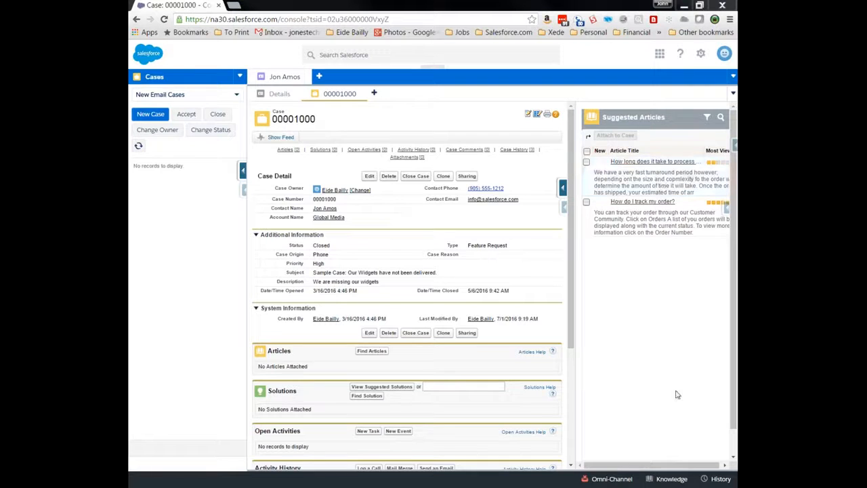
- Open the recent tabs history panel, browse it, and close it
left_click(715, 479)
scroll(662, 372, "down", 1)
scroll(662, 372, "up", 1)
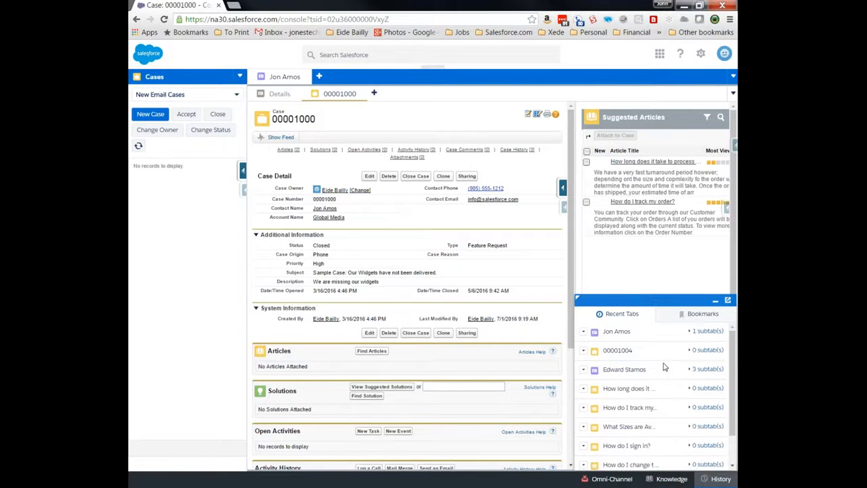
left_click(716, 300)
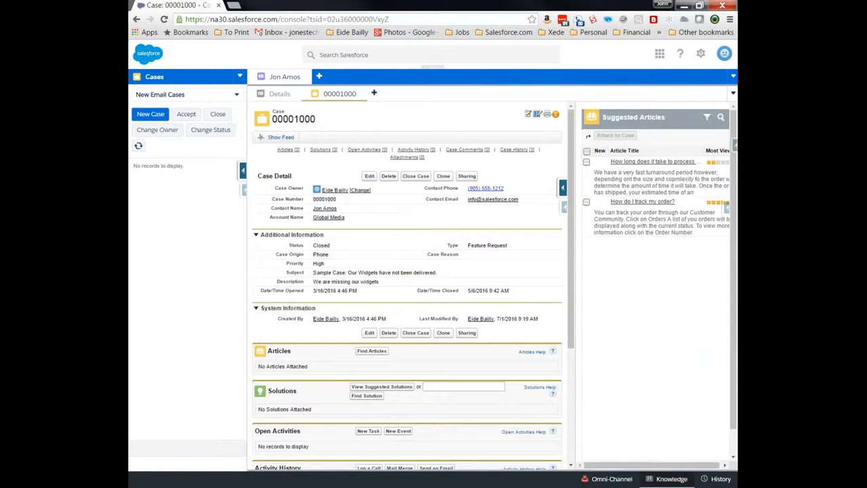
- Open the Knowledge article panel, look through it, and close it
left_click(667, 479)
scroll(620, 386, "down", 3)
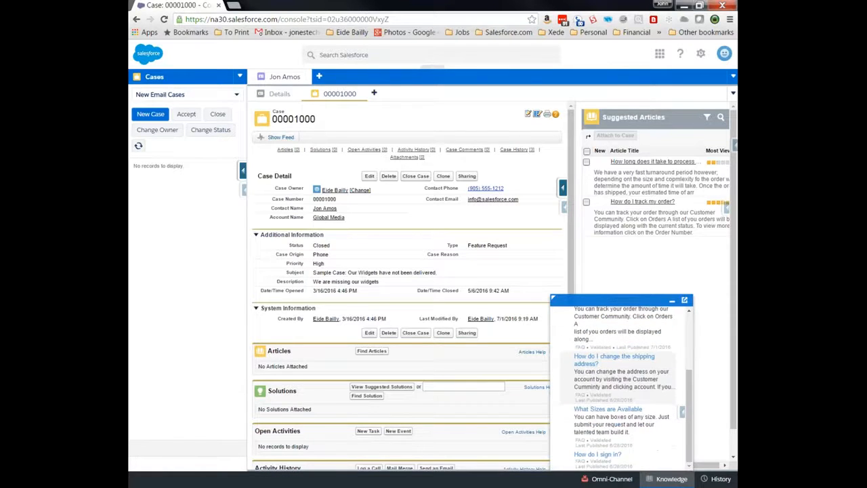
scroll(608, 393, "up", 3)
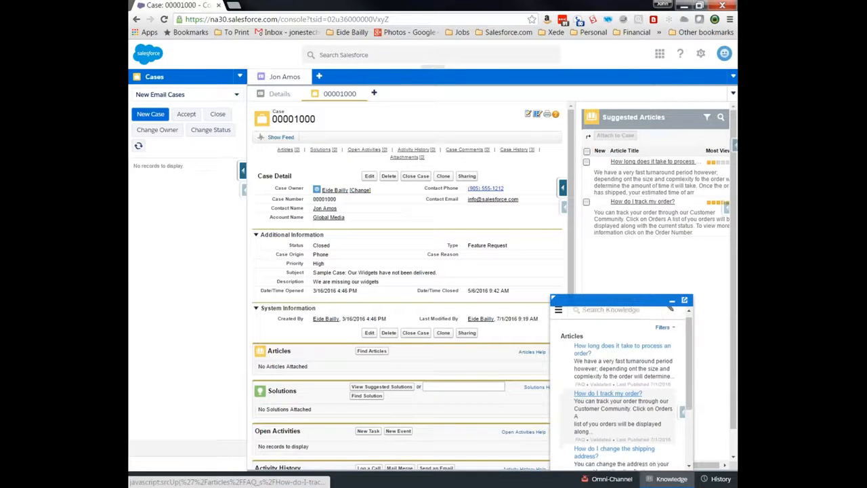
scroll(608, 394, "down", 1)
scroll(613, 434, "up", 2)
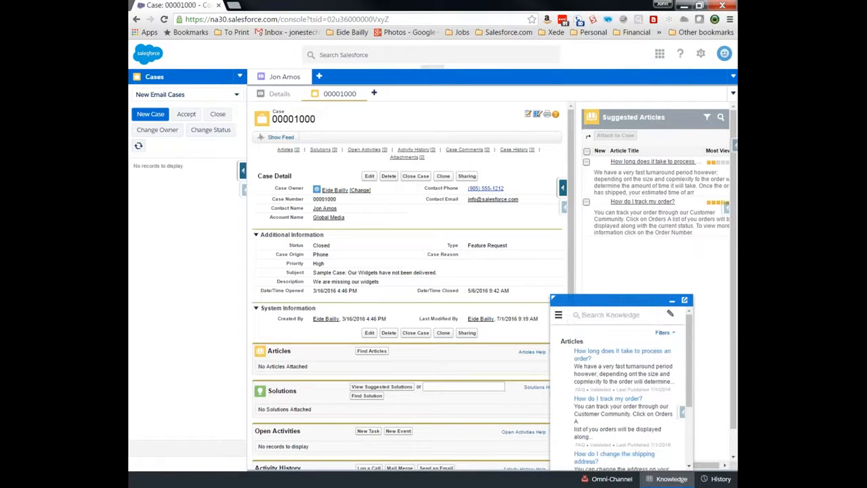
left_click(671, 300)
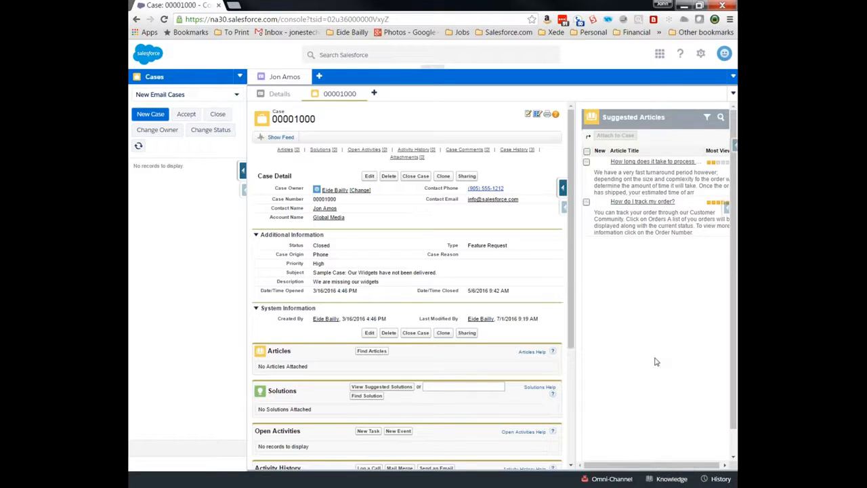
- Set the Omni-Channel presence to Available and minimize the widget
left_click(608, 479)
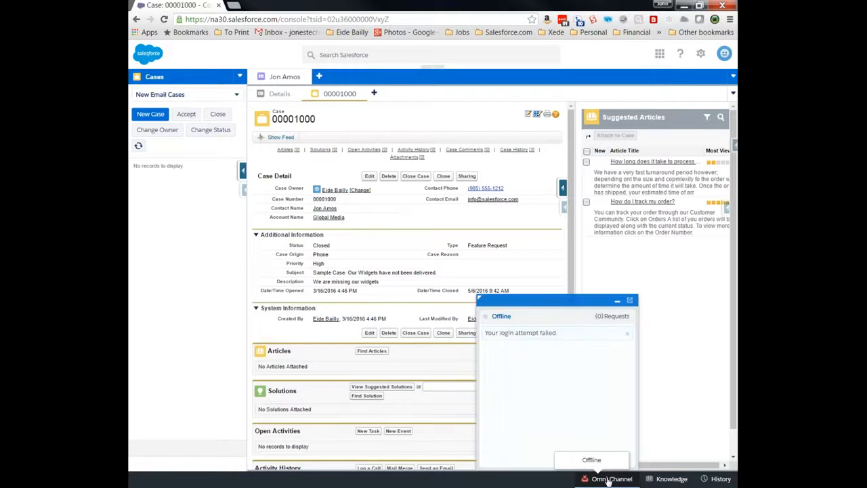
left_click(508, 319)
left_click(516, 329)
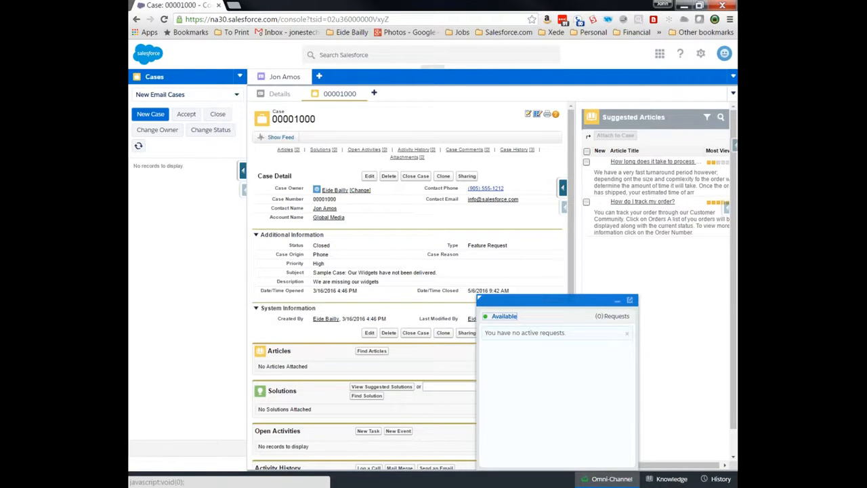
left_click(611, 479)
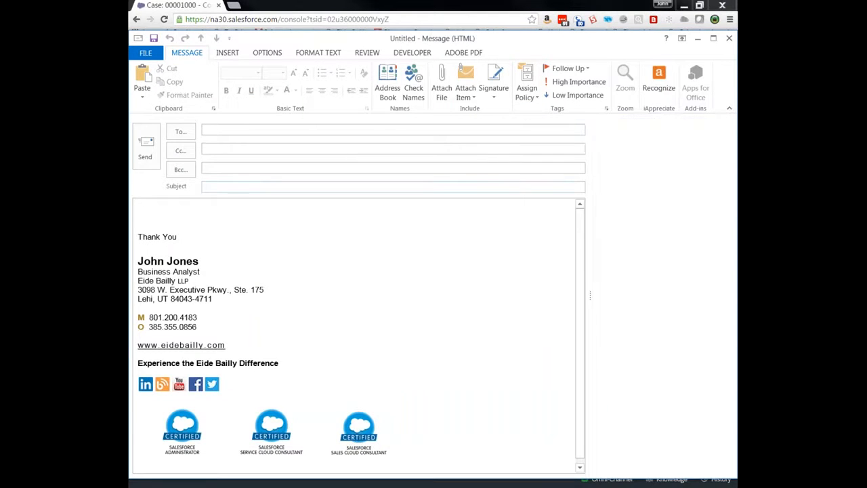
- Address the email to Admin Email2Case, subject 'I lost the shipping address', body 'I need to update the shipping address'
type("admin")
key("Return")
key("Tab")
key("Tab")
key("Tab")
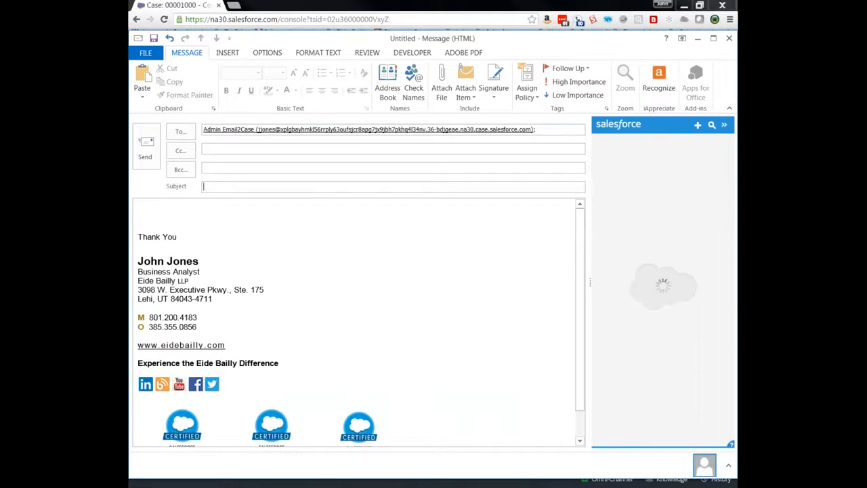
type("I lost the ship")
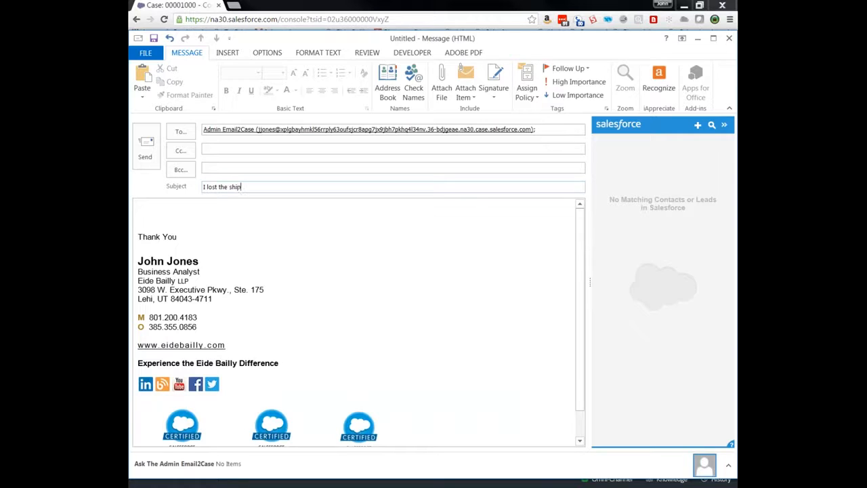
type("s")
key("Tab")
type("I need to update the shippin")
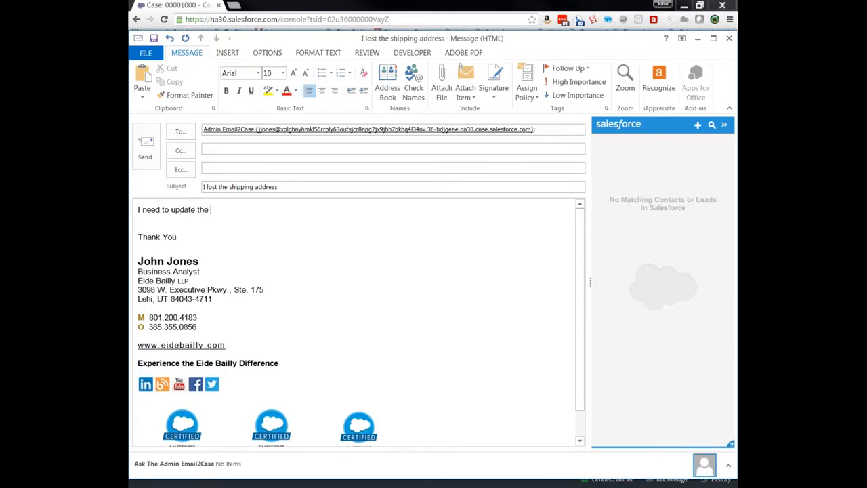
type("g address")
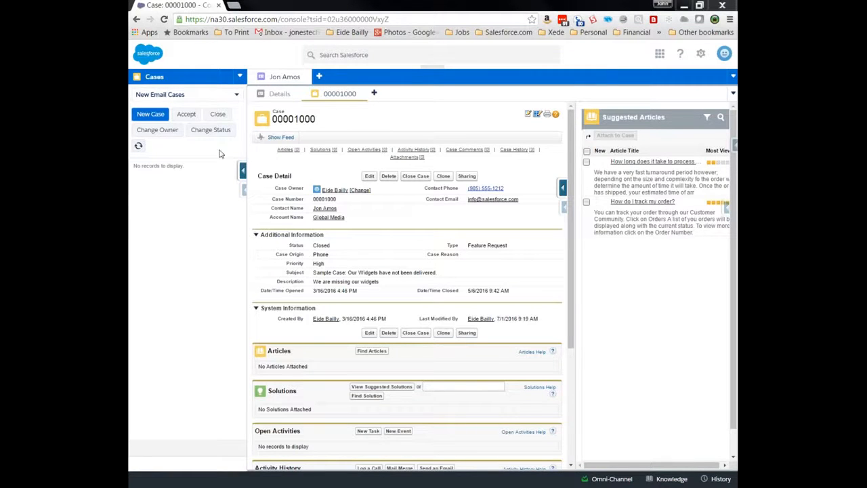
- Refresh the New Email Cases list and accept the 'I lost the shipping address' request in Omni-Channel
left_click(138, 147)
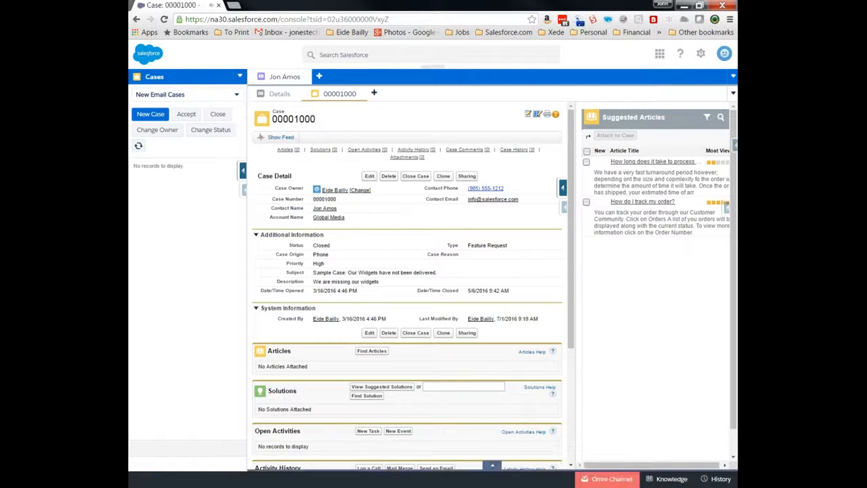
left_click(602, 481)
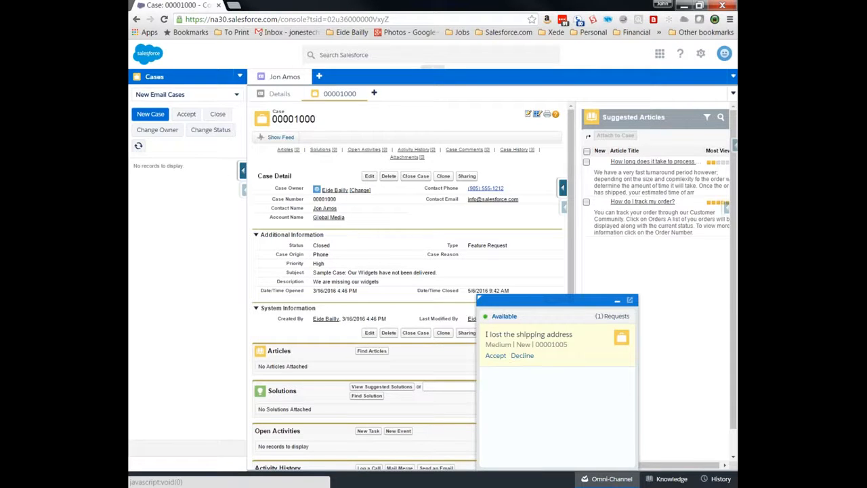
left_click(496, 356)
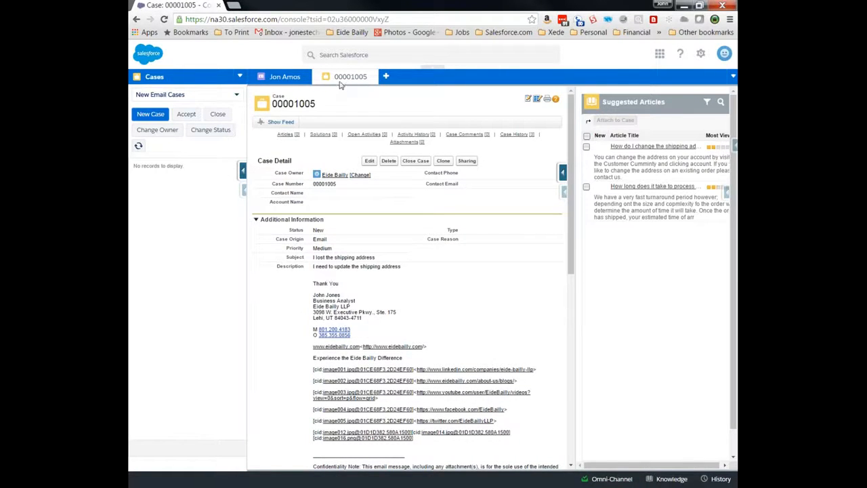
- Set case 00001005's contact through the lookup, picking the contact from Recently Viewed contacts
mouse_move(341, 78)
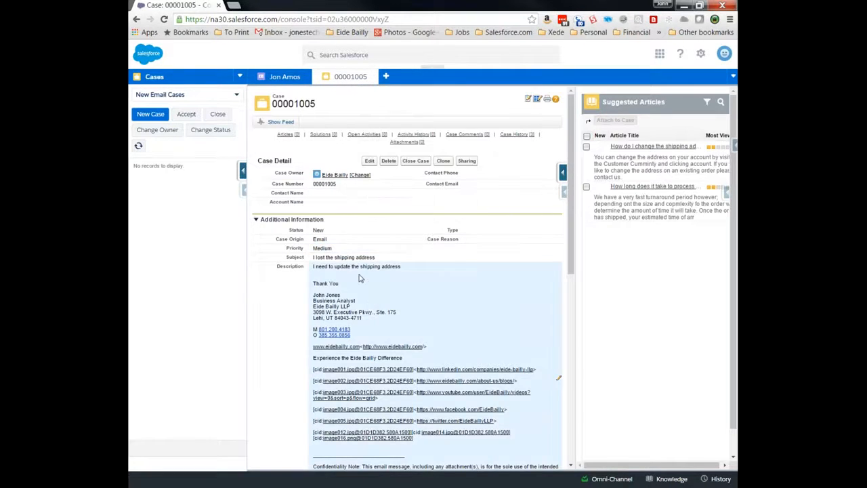
double_click(334, 196)
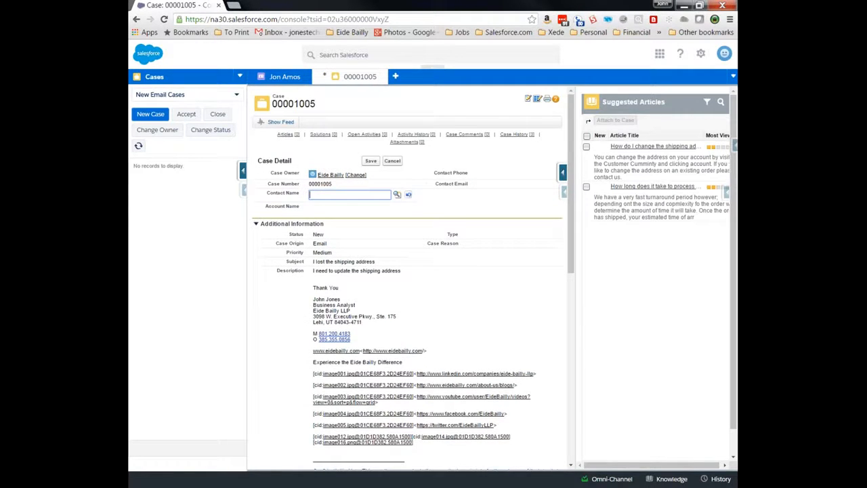
key("Return")
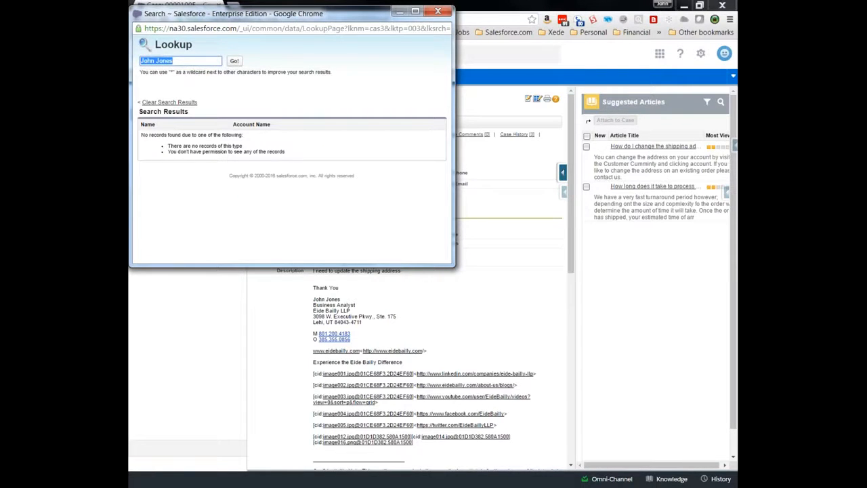
left_click(234, 65)
triple_click(199, 64)
key("BackSpace")
key("Return")
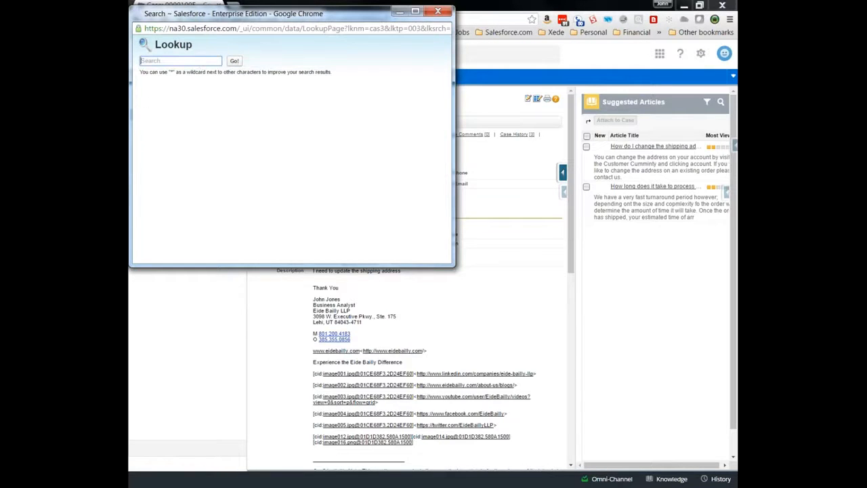
left_click(153, 150)
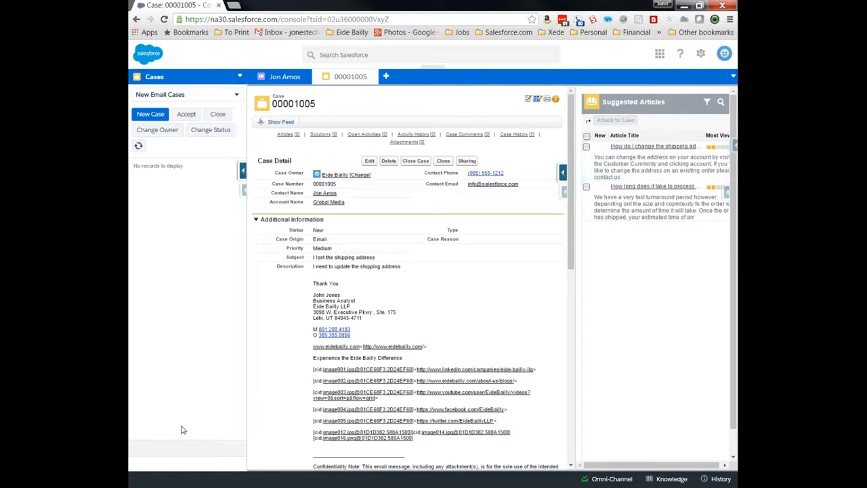
- Tick the suggested article 'How do I change the shipping address?' and attach it to case 00001005
left_click_drag(315, 260, 383, 258)
left_click(383, 259)
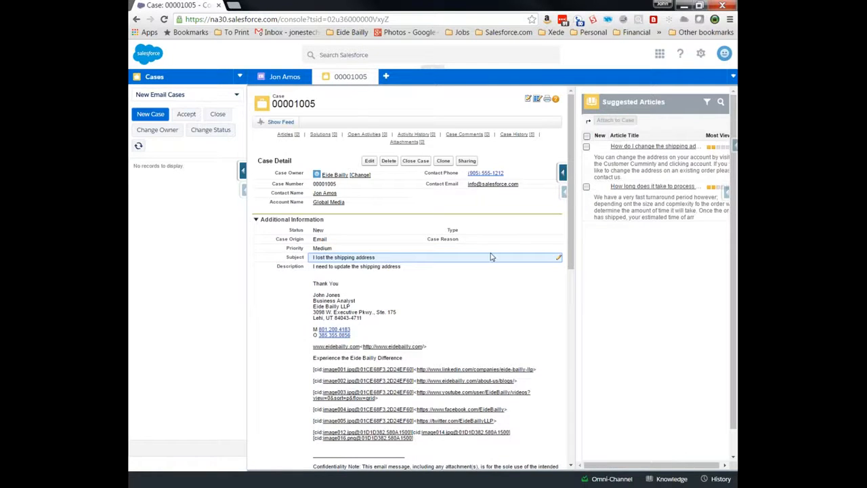
left_click(587, 147)
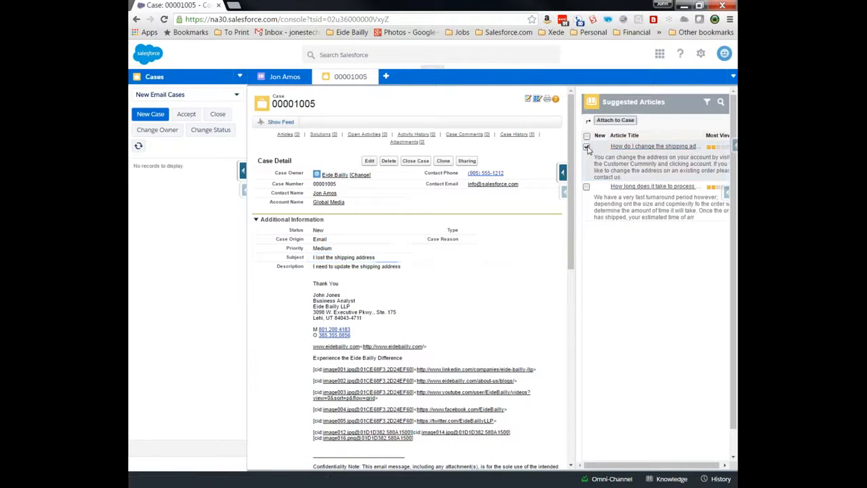
left_click(614, 120)
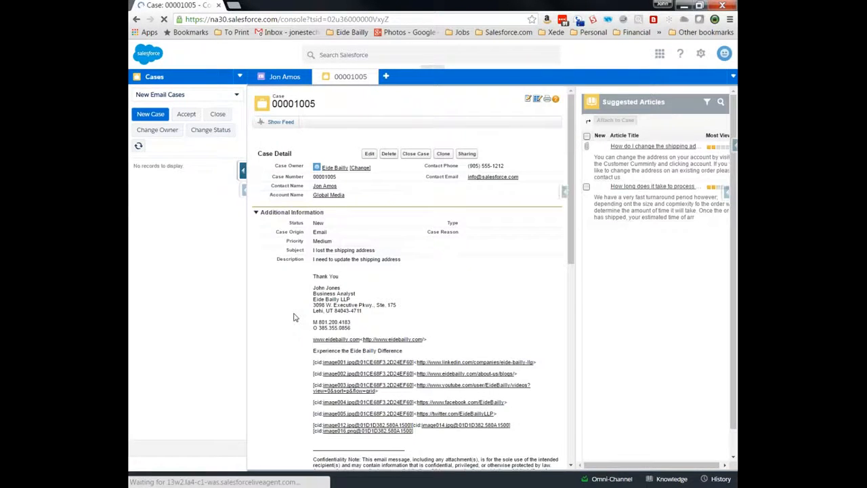
scroll(294, 317, "down", 3)
scroll(294, 317, "down", 2)
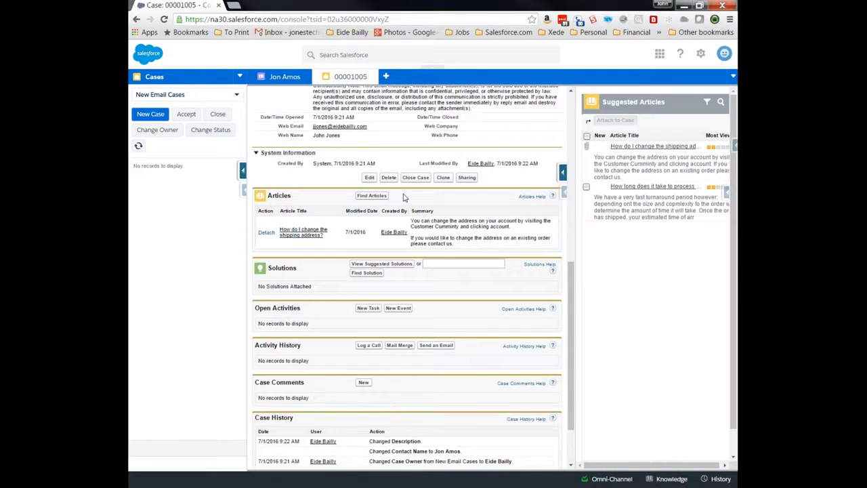
scroll(409, 408, "up", 2)
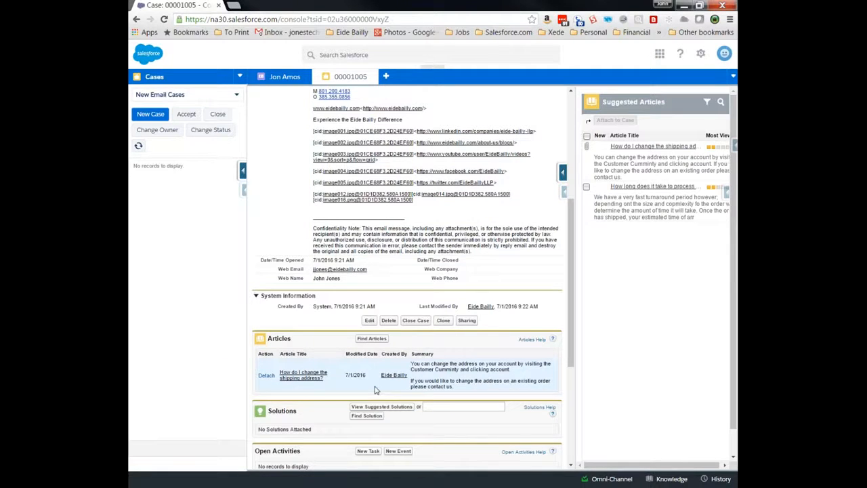
scroll(376, 390, "up", 4)
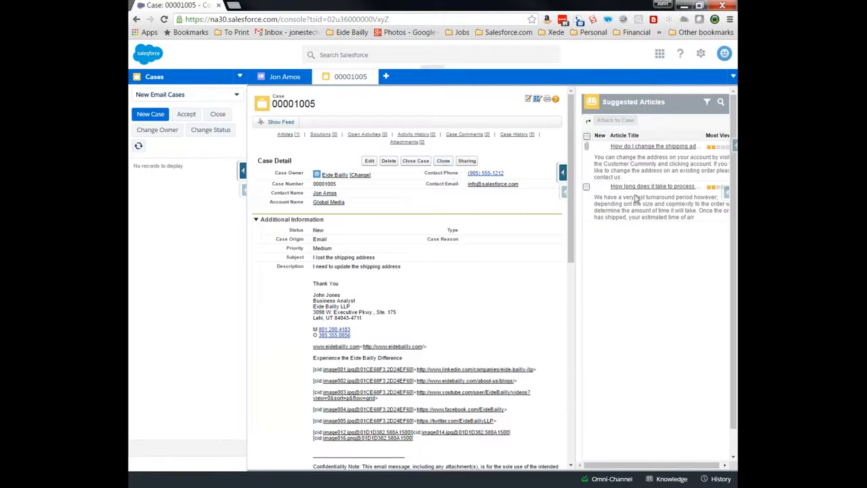
- Clone the case into a new case and change its subject to 'User can not login'
left_click(443, 161)
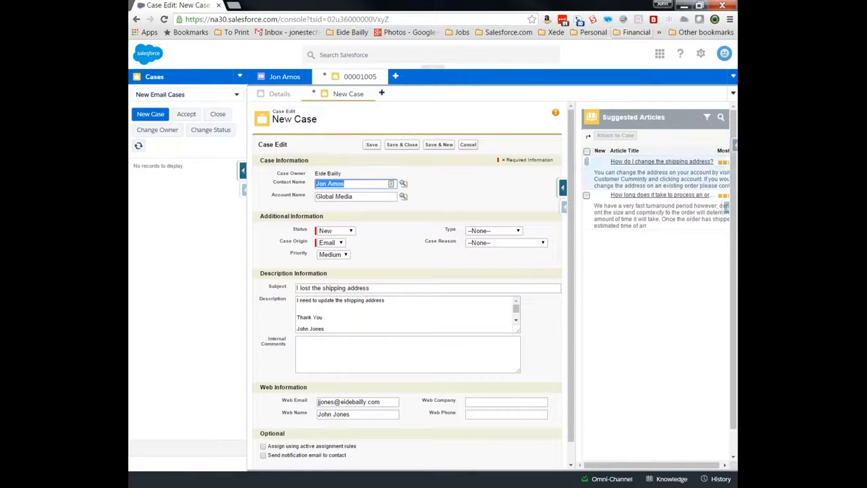
left_click_drag(386, 288, 284, 278)
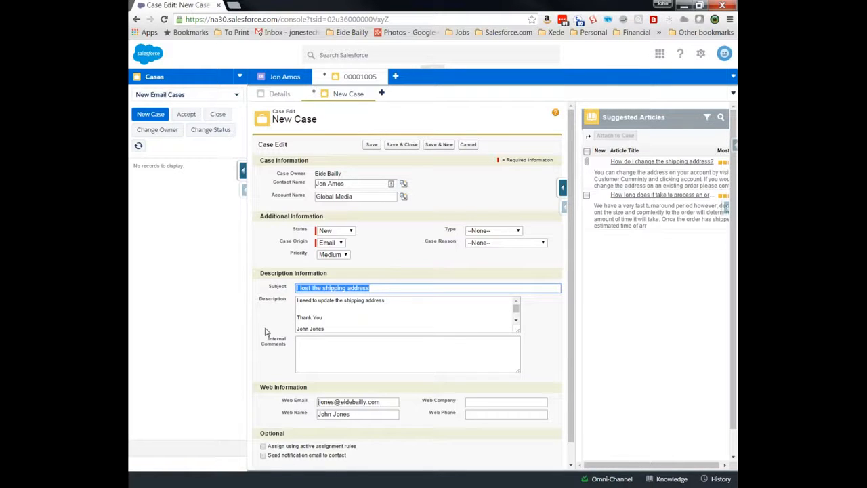
type("Ho")
key("BackSpace")
type("User cxan not login")
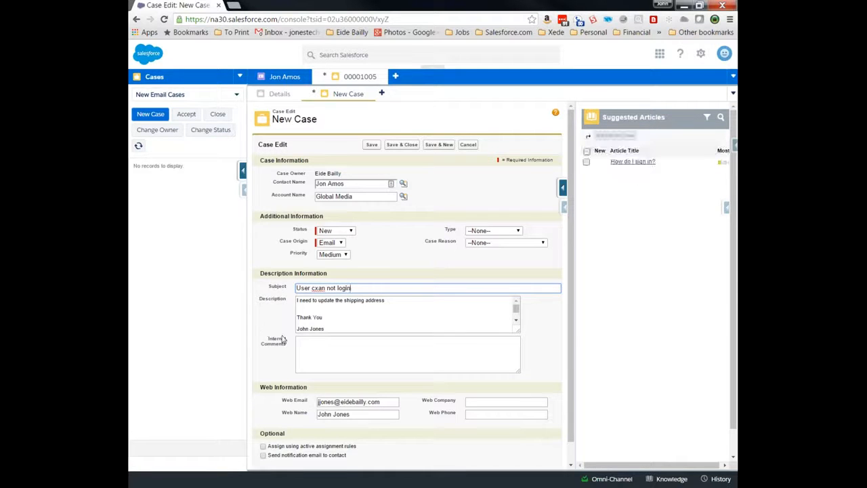
key("BackSpace")
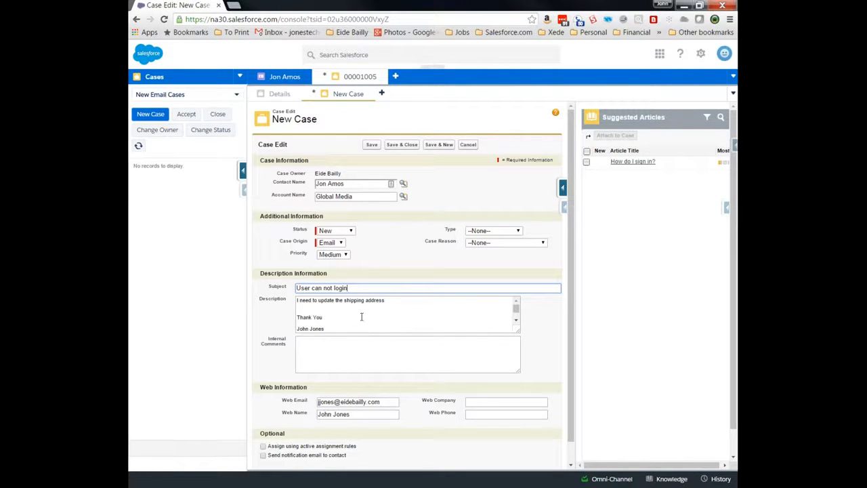
- Attach the 'How do I sign in?' article to the new case and begin its description
left_click(587, 162)
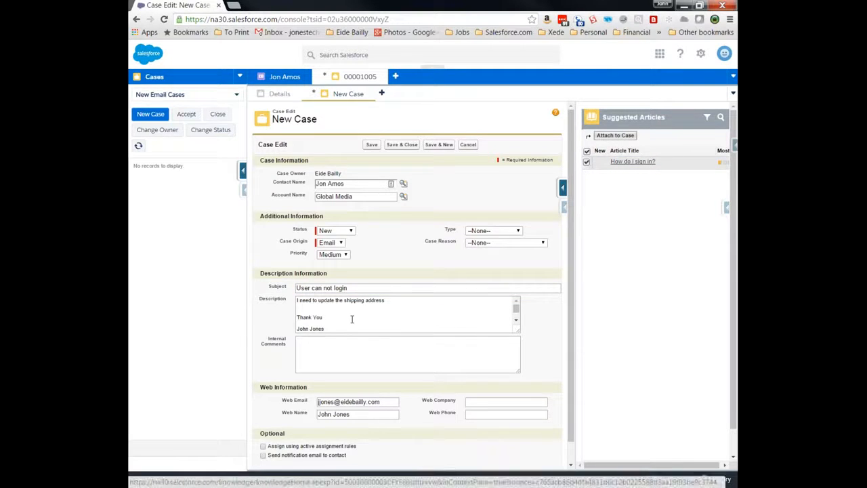
left_click(615, 135)
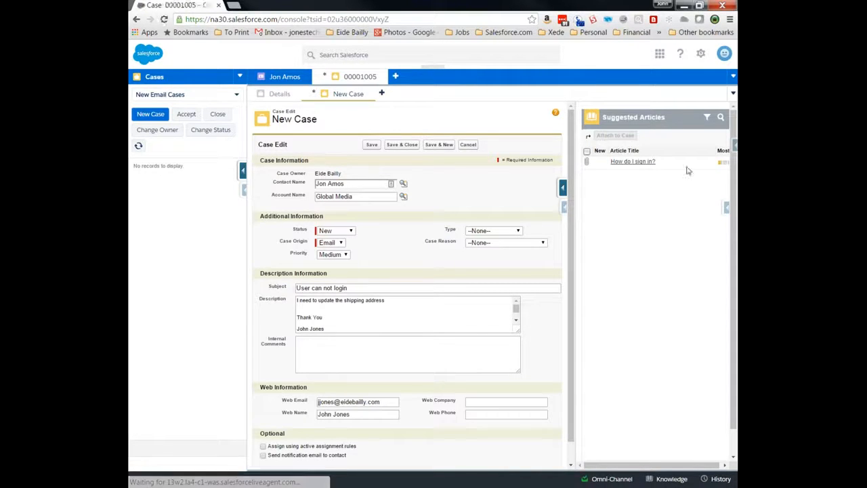
left_click(360, 328)
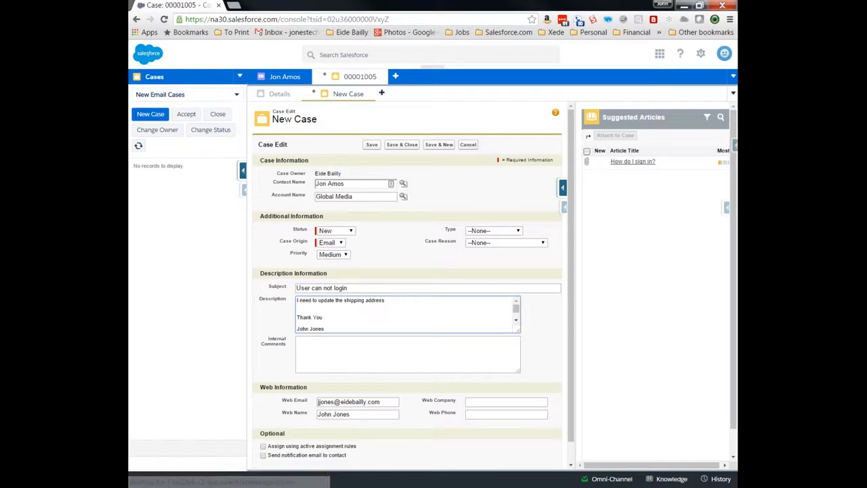
- Save the new case as Closed with case reason 'User didn't attend training'
left_click(396, 145)
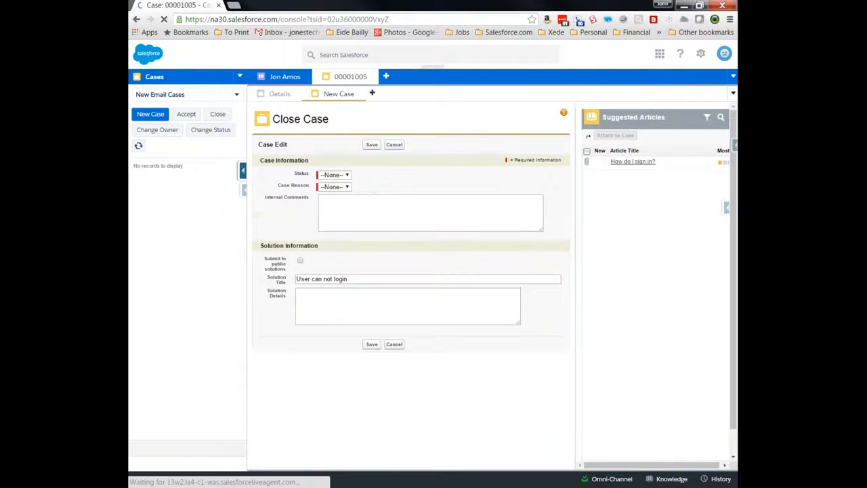
left_click(345, 177)
left_click(347, 193)
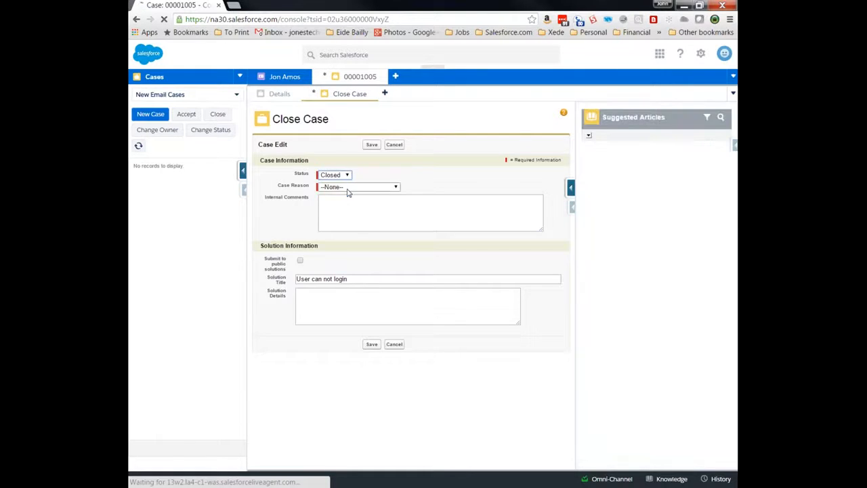
left_click(348, 188)
left_click(355, 203)
left_click(372, 145)
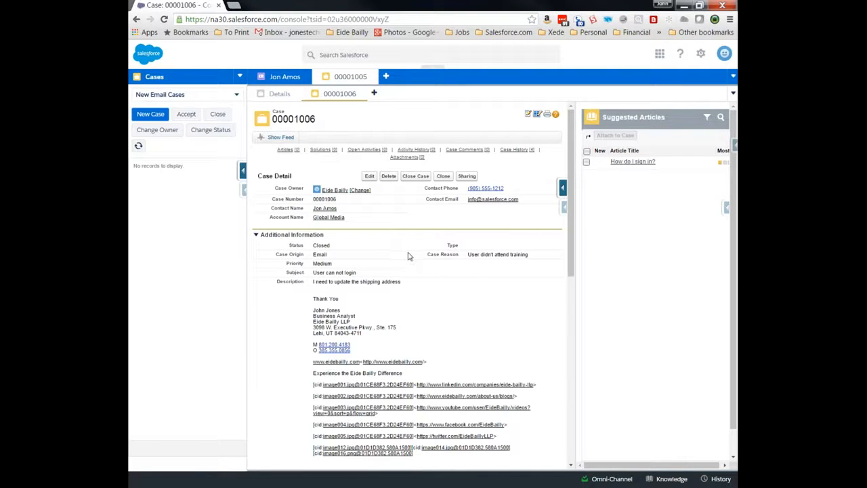
left_click(240, 76)
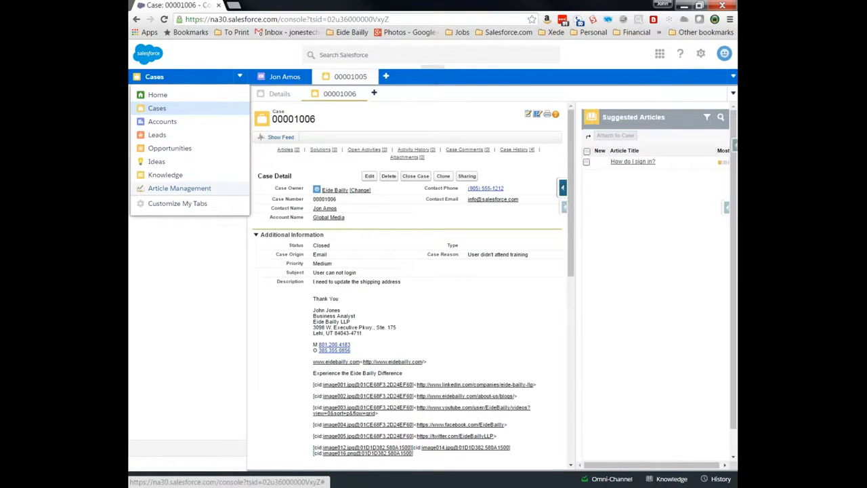
left_click(214, 263)
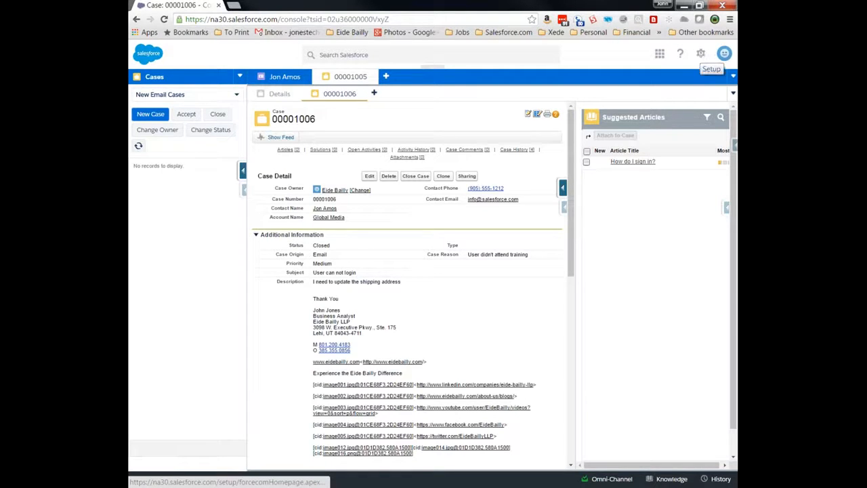
- Open the System Administrator's user record from Setup's list of active users
left_click(702, 56)
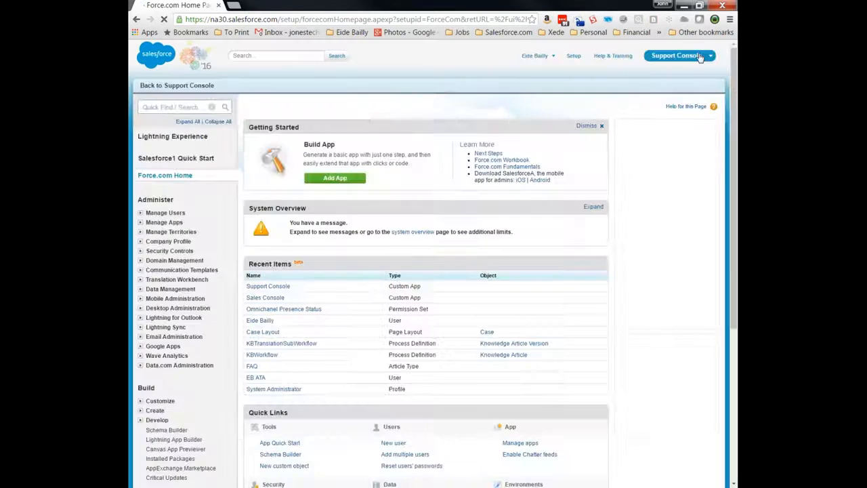
left_click(165, 213)
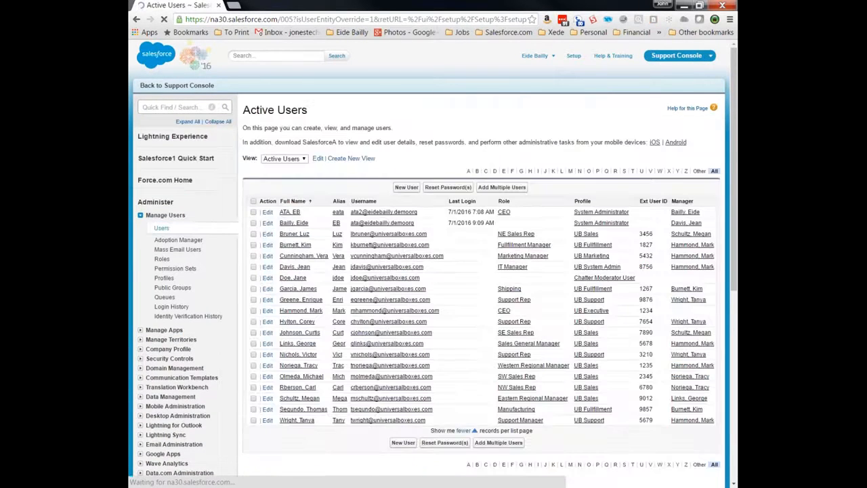
left_click(298, 223)
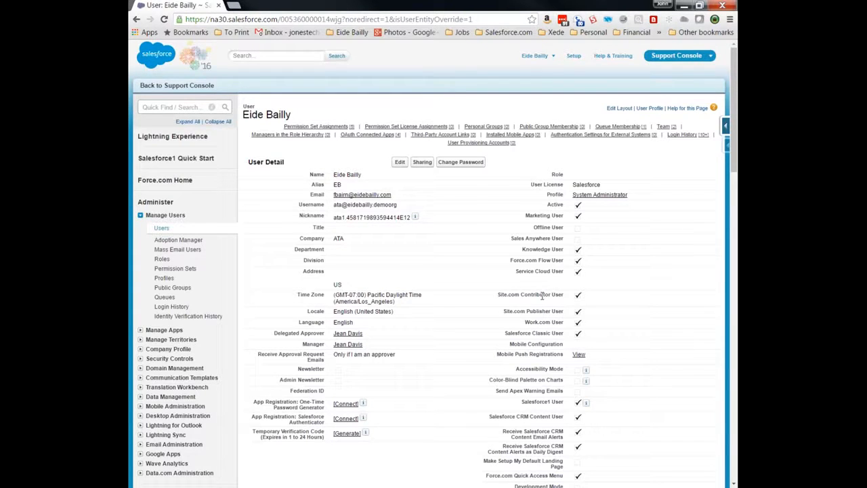
scroll(542, 296, "down", 1)
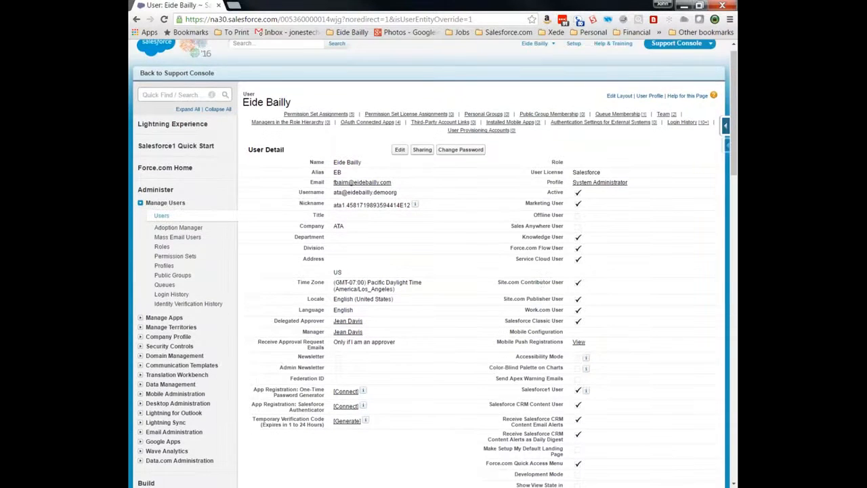
scroll(434, 264, "down", 3)
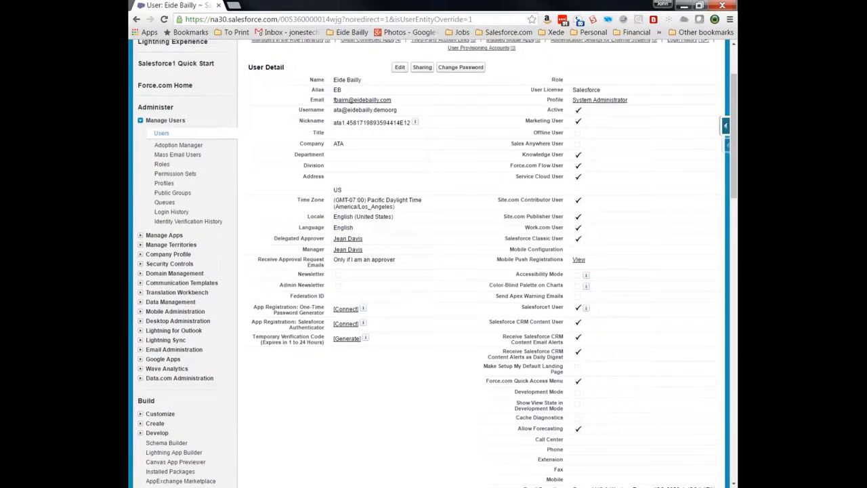
scroll(533, 261, "up", 2)
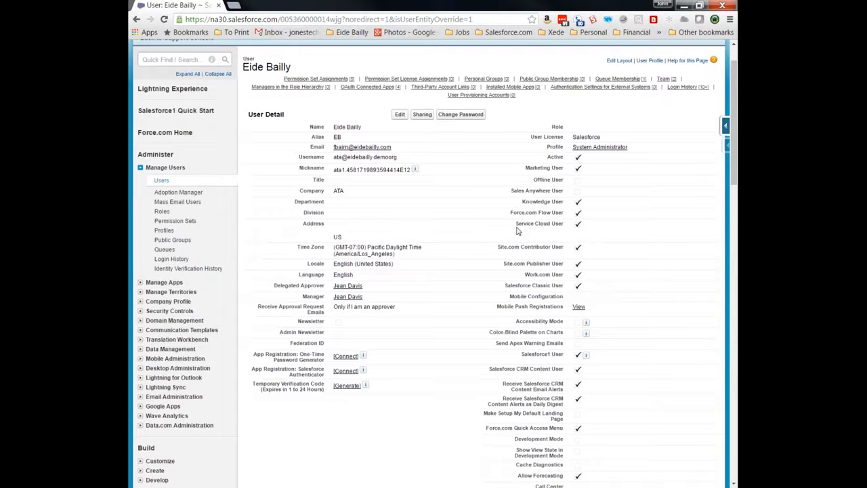
- Confirm the Service Cloud User checkbox is ticked, then expand the Company Profile settings
left_click_drag(526, 224, 583, 225)
left_click(581, 225)
mouse_move(584, 224)
left_mouse_down()
mouse_move(516, 215)
mouse_move(584, 235)
left_mouse_up()
left_click(586, 230)
left_click(146, 302)
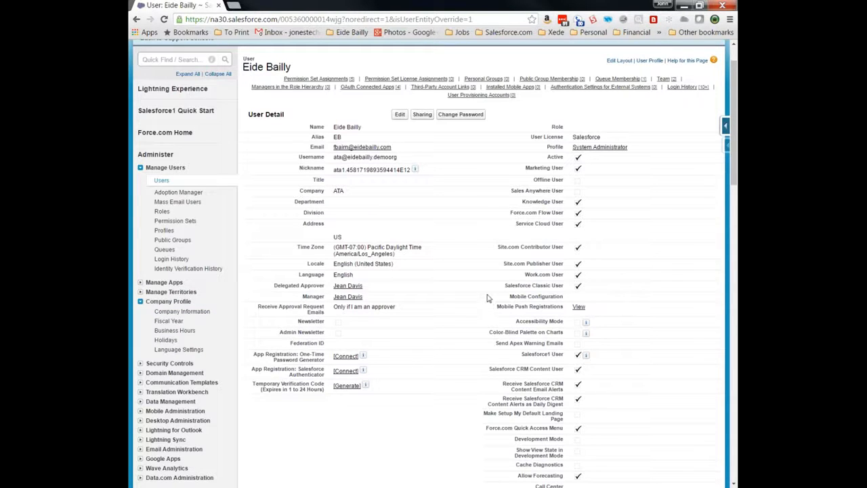
scroll(456, 215, "up", 1)
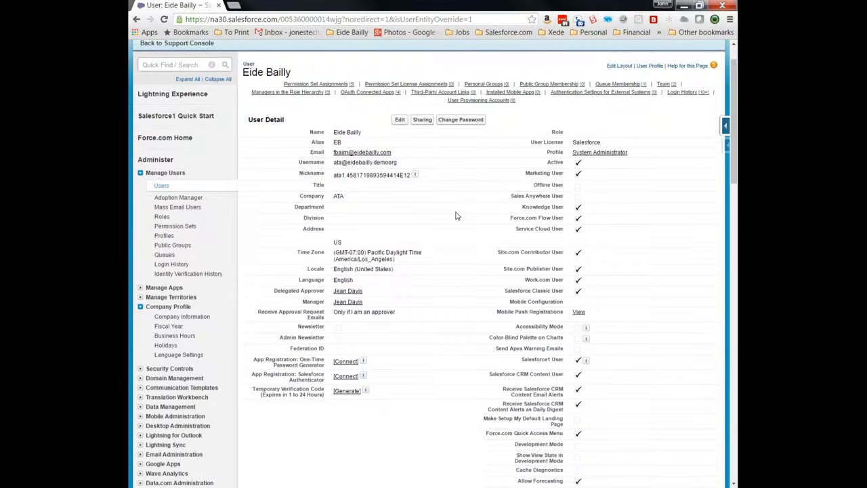
scroll(456, 215, "up", 2)
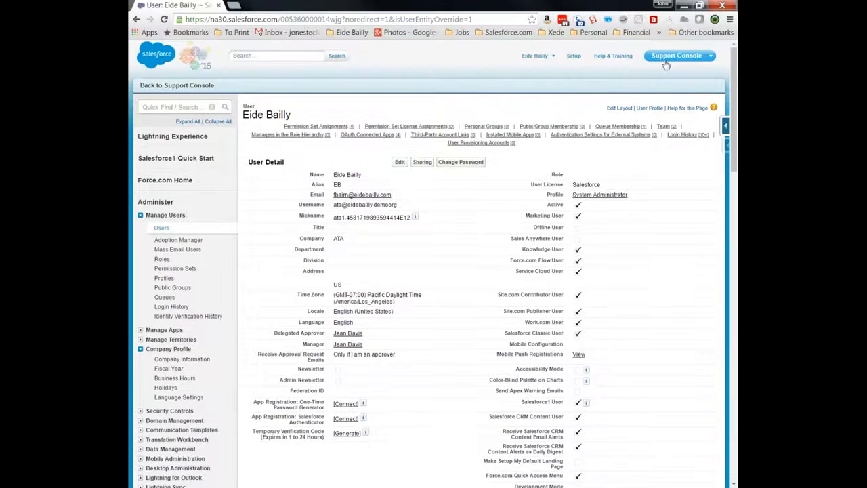
- Add Documents to the console's selected tabs in Customize My Tabs and save
left_click(203, 86)
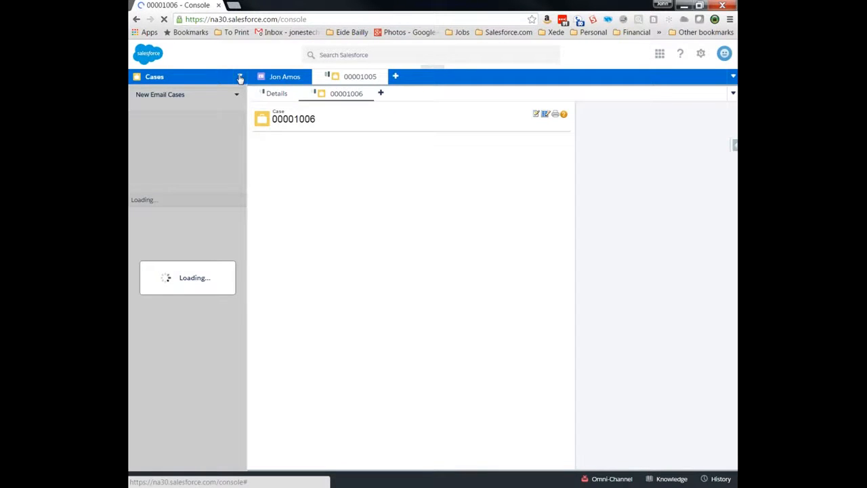
left_click(241, 77)
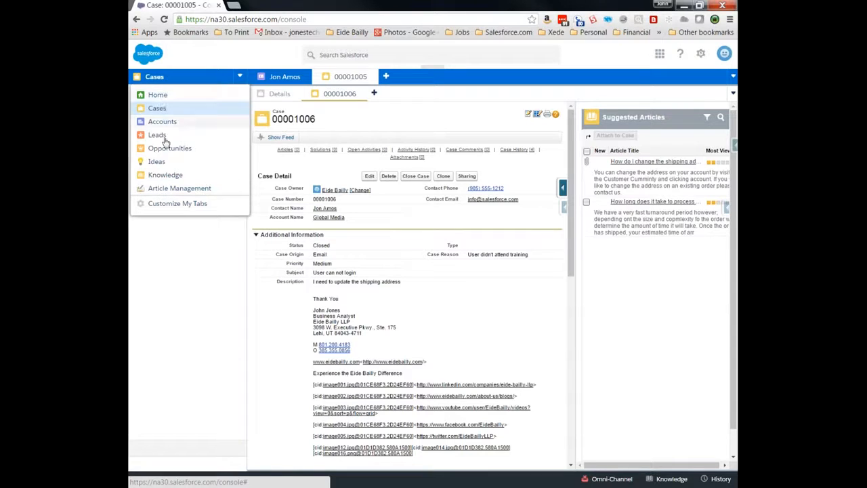
left_click(158, 108)
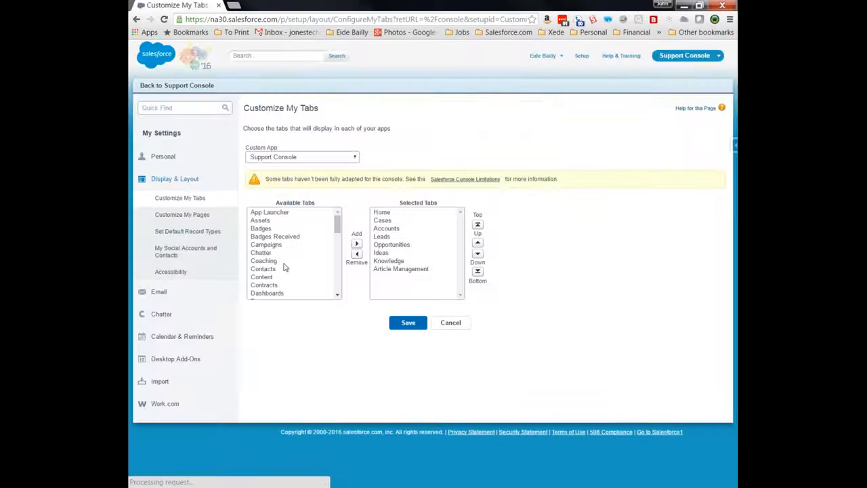
left_click(285, 263)
scroll(284, 264, "down", 1)
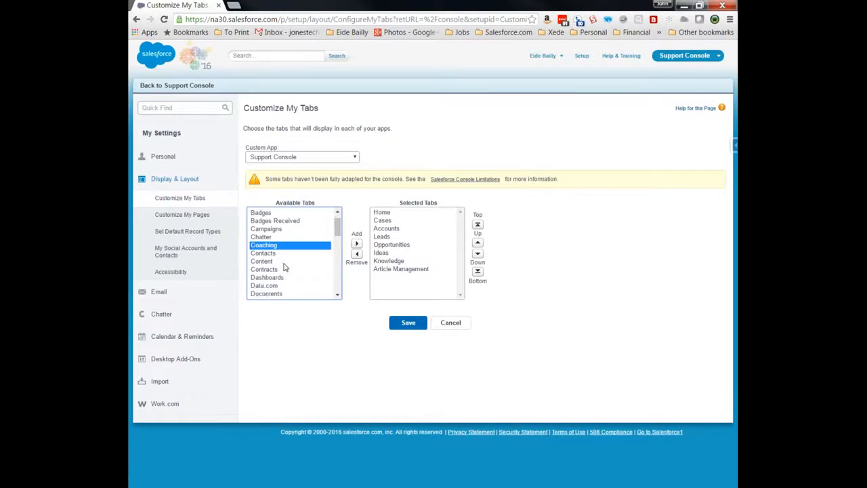
scroll(284, 268, "down", 2)
left_click(284, 265)
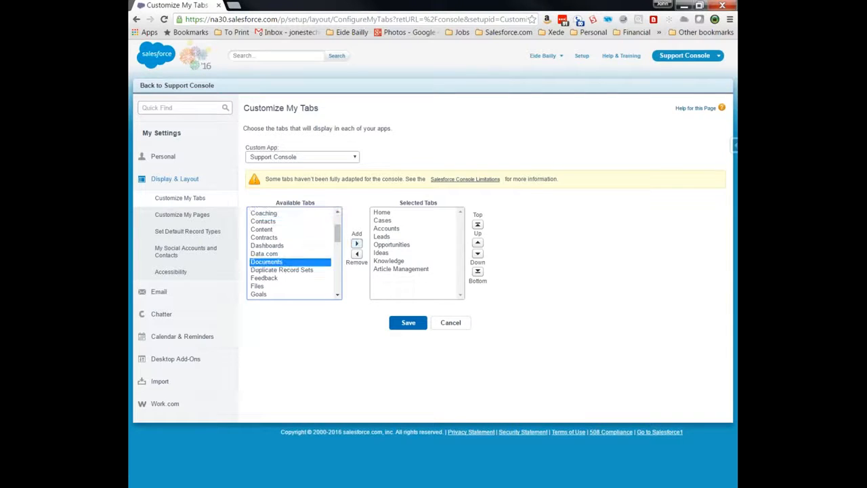
left_click(357, 243)
left_click(405, 324)
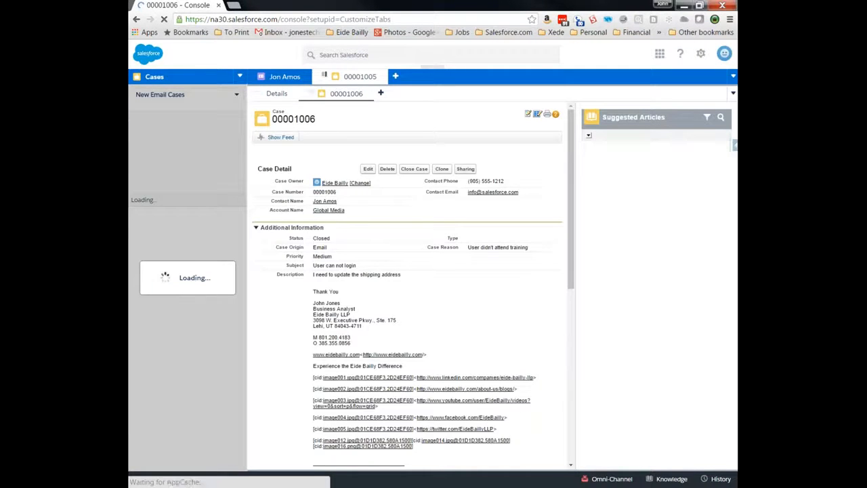
- Switch the console's navigation sidebar to Documents and widen it
left_click(240, 76)
left_click(175, 202)
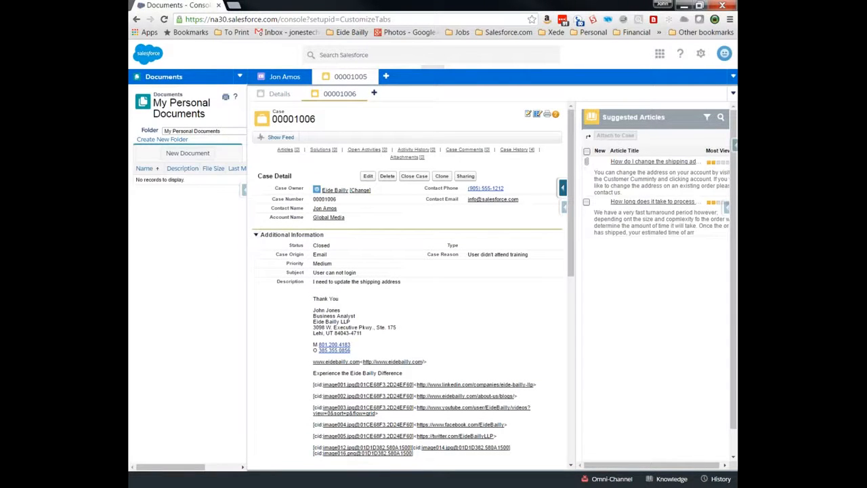
left_click_drag(244, 190, 327, 189)
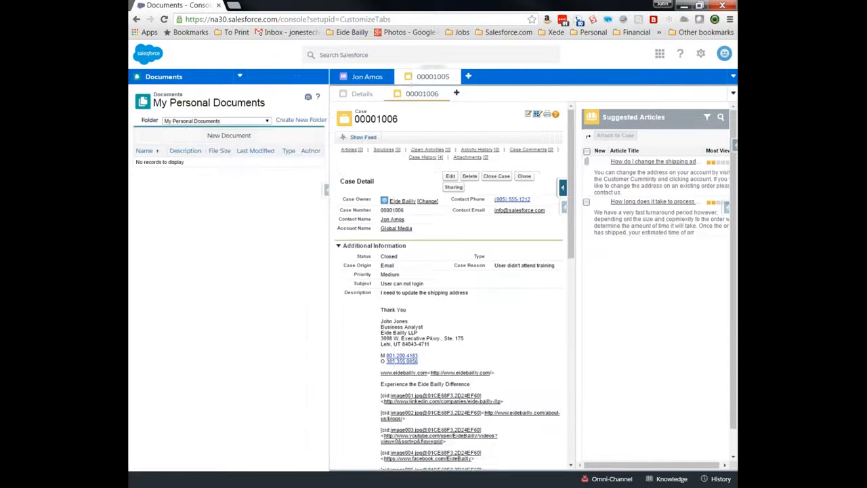
- Upload SF Silver Partner.png from Pictures as a new document, then preview and close the image
left_click(237, 136)
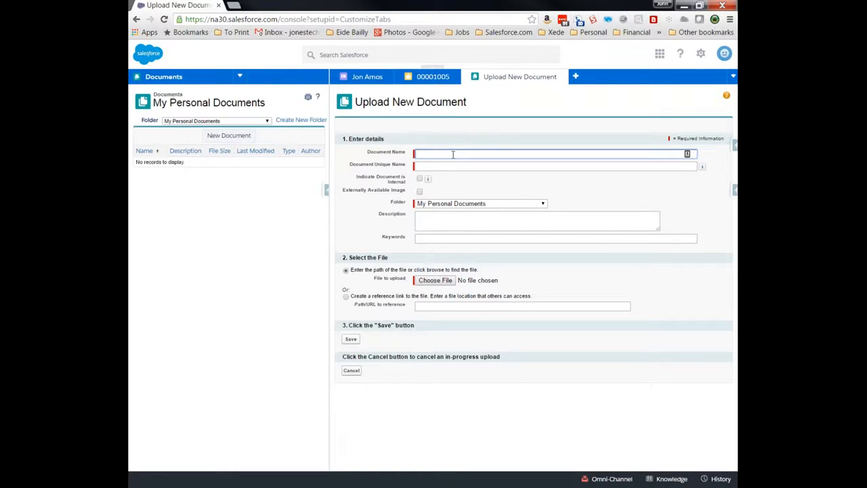
left_click(444, 280)
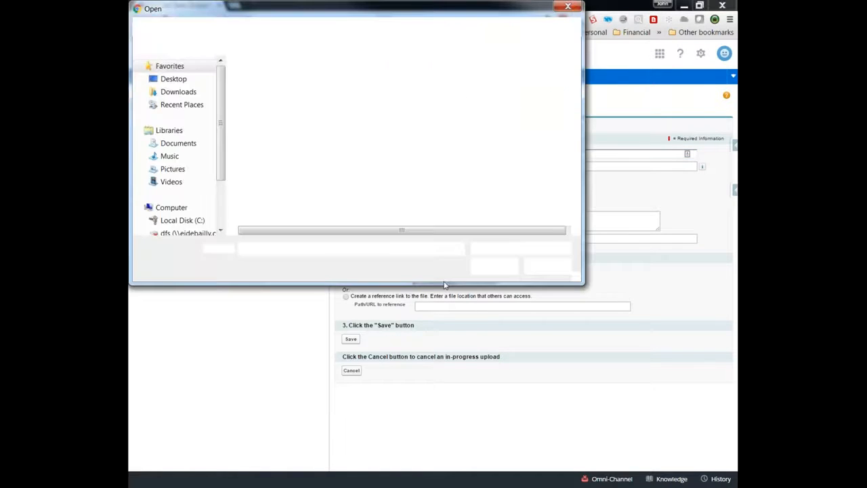
left_click(172, 169)
double_click(404, 130)
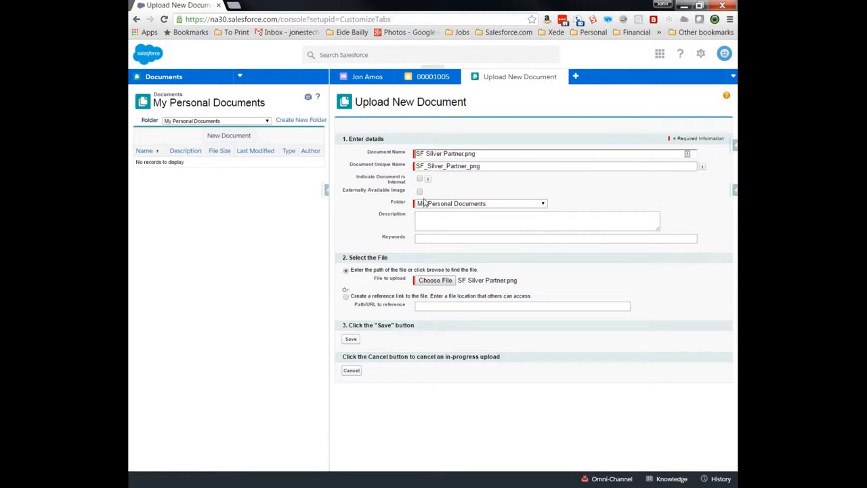
left_click(351, 339)
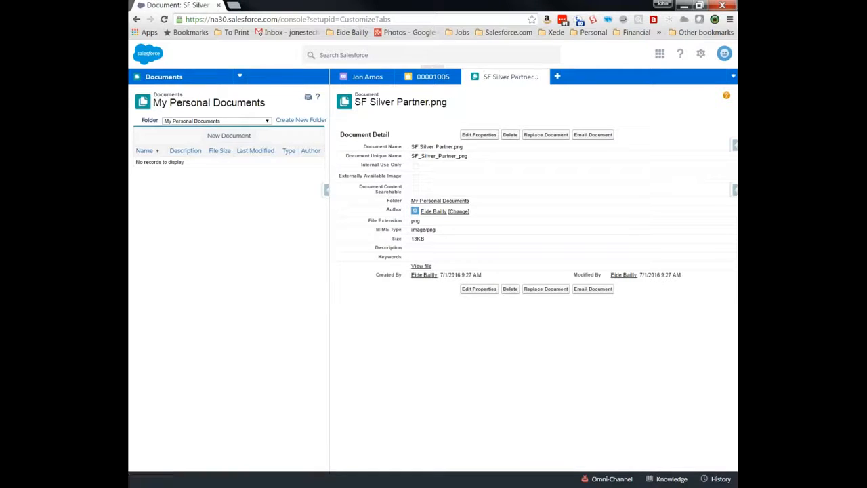
left_click(418, 266)
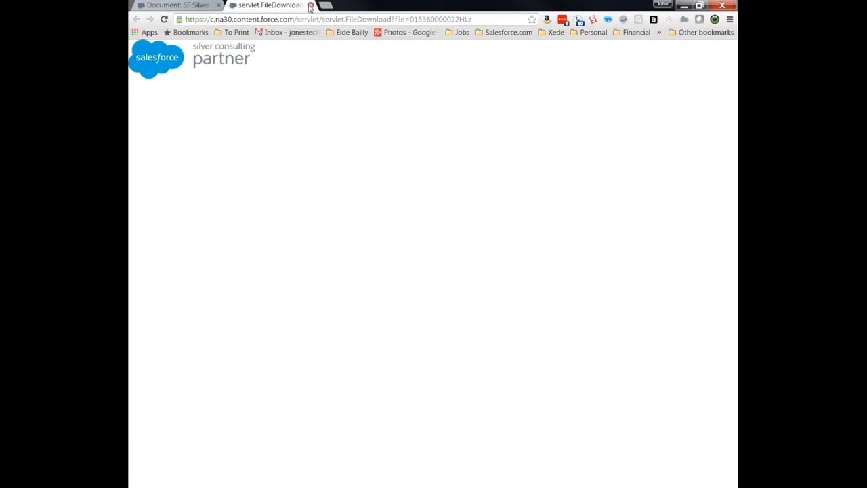
key("ctrl+w")
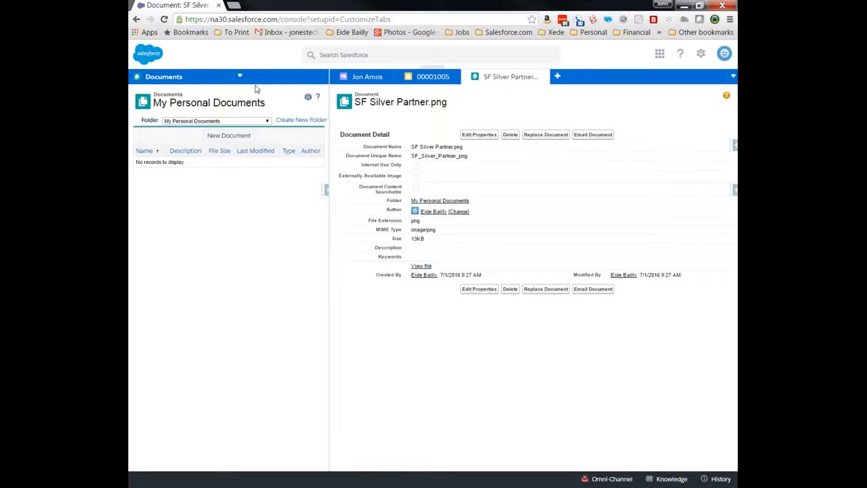
left_click(241, 78)
- Add Chatter to the selected tabs in Customize My Tabs and save
left_click(192, 217)
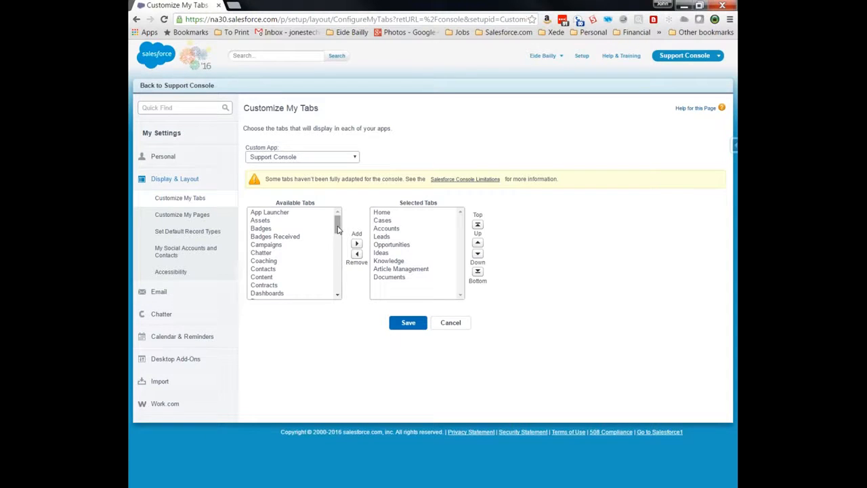
left_click_drag(339, 230, 338, 232)
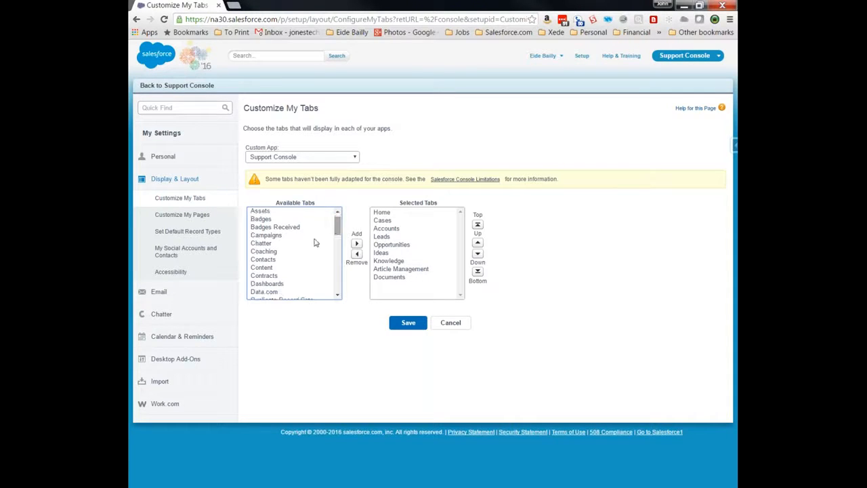
left_click(284, 244)
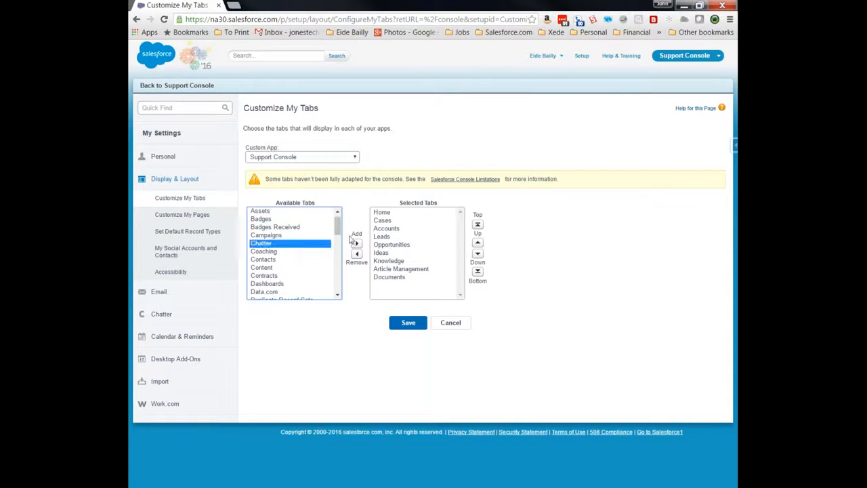
left_click(356, 243)
left_click(408, 322)
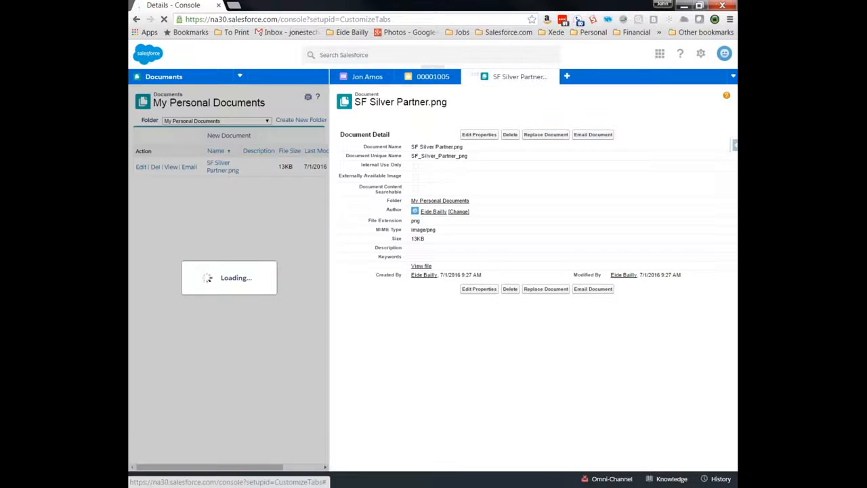
- Show the Chatter feed in the navigation pane and widen it
left_click(239, 76)
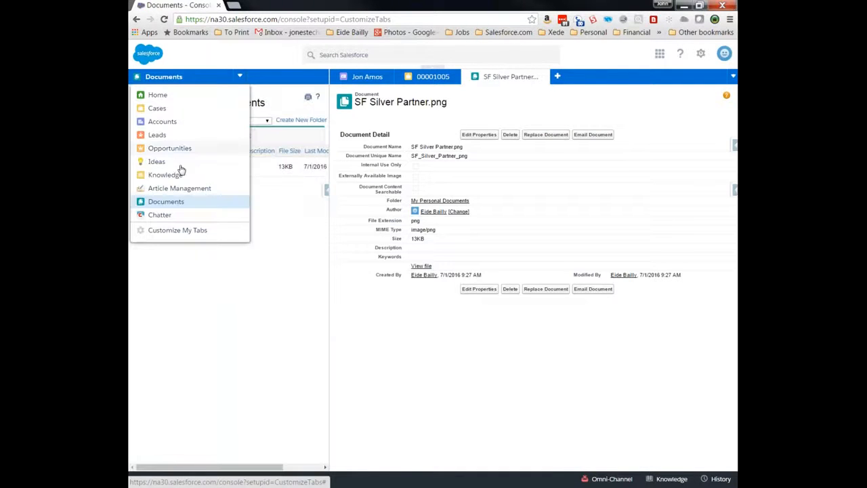
left_click(160, 214)
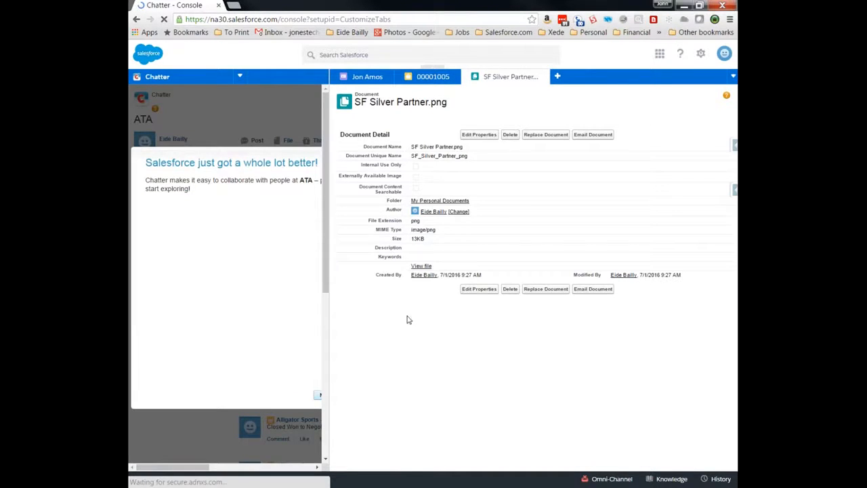
left_click_drag(415, 320, 413, 319)
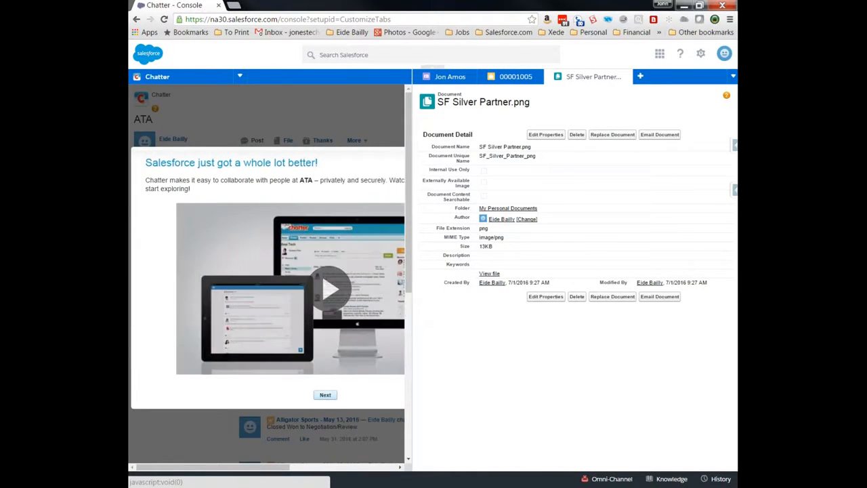
- Close the document, case 00001005, blank and contact tabs
left_click(627, 76)
left_click(547, 77)
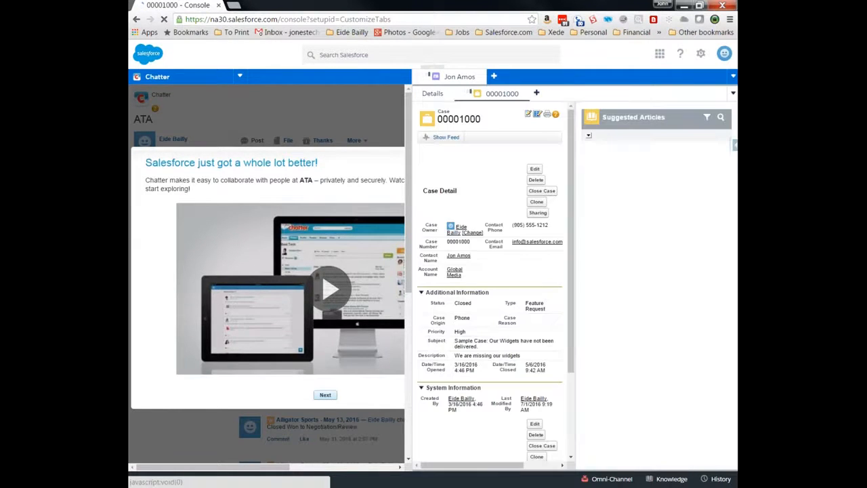
left_click(493, 77)
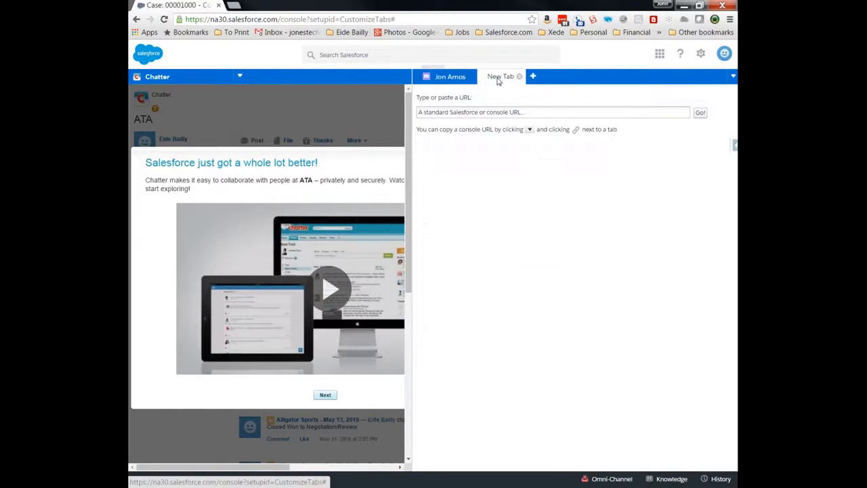
left_click(517, 78)
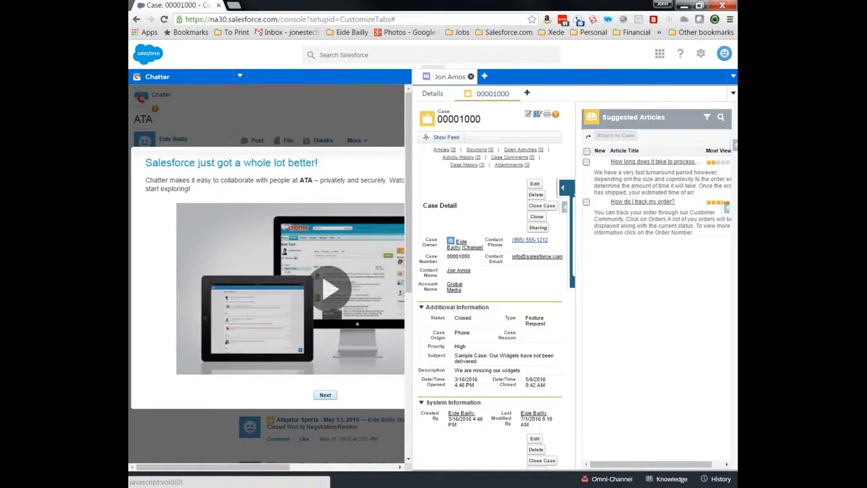
left_click(472, 77)
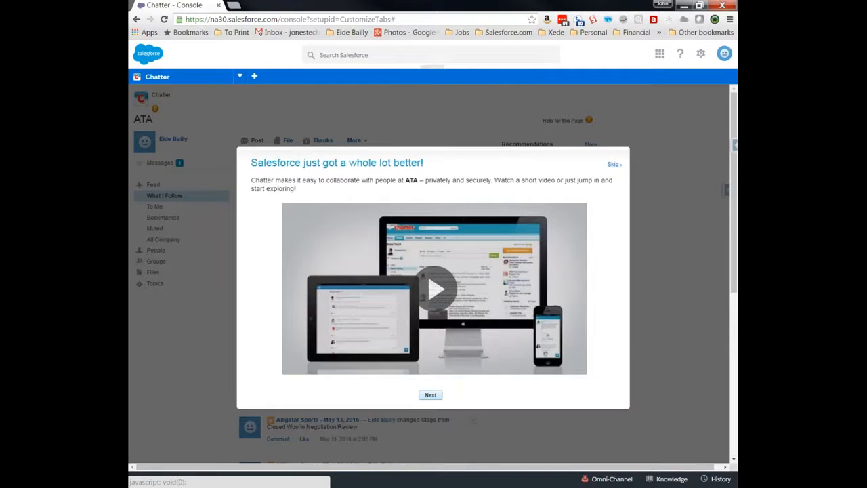
- Skip the Chatter welcome video and group suggestions, then open case 00001006 from the feed
left_click(614, 165)
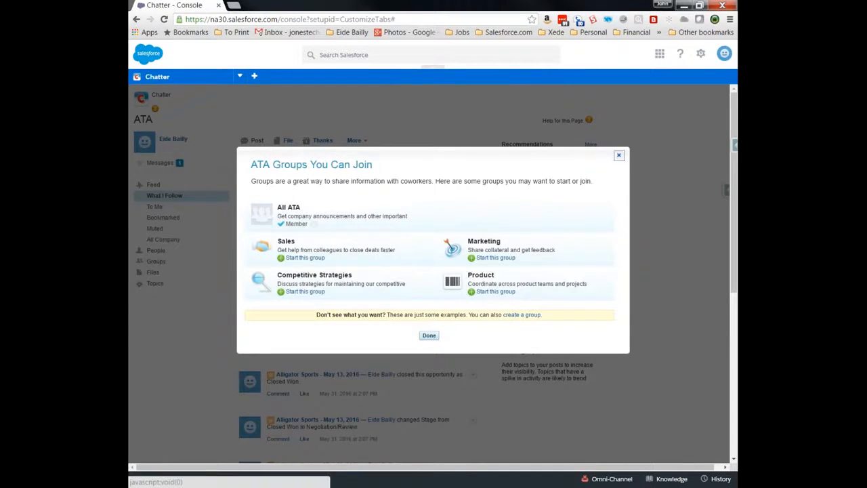
left_click(619, 155)
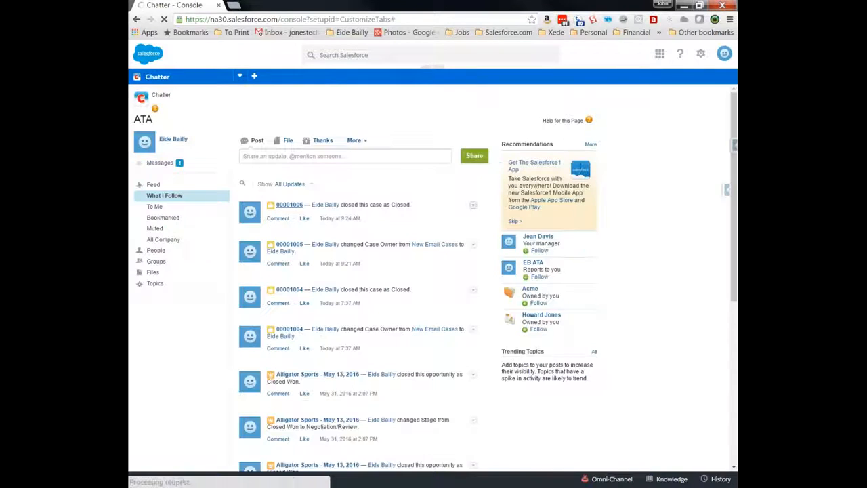
left_click(289, 206)
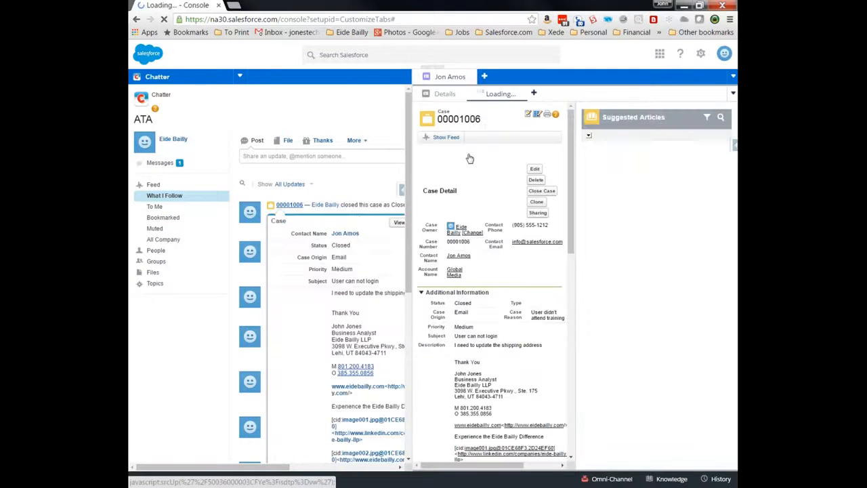
- Close the case 00001006 tab, then visit Setup and return to the Support Console
left_click(473, 77)
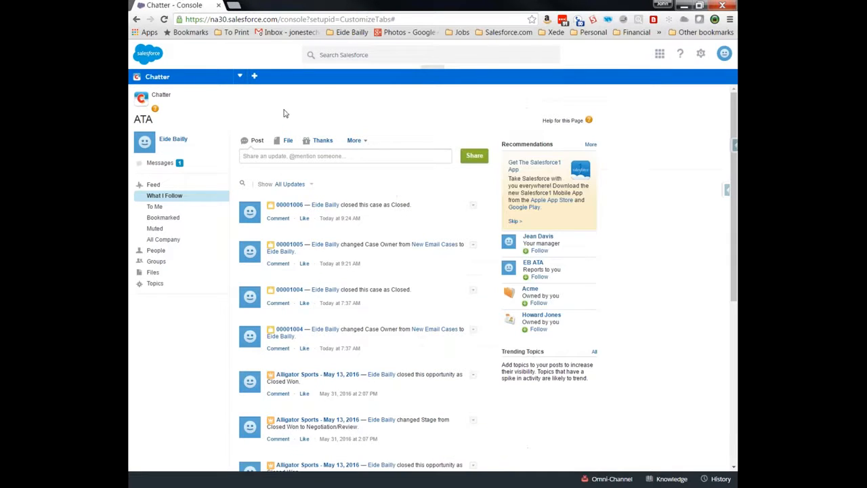
left_click(240, 76)
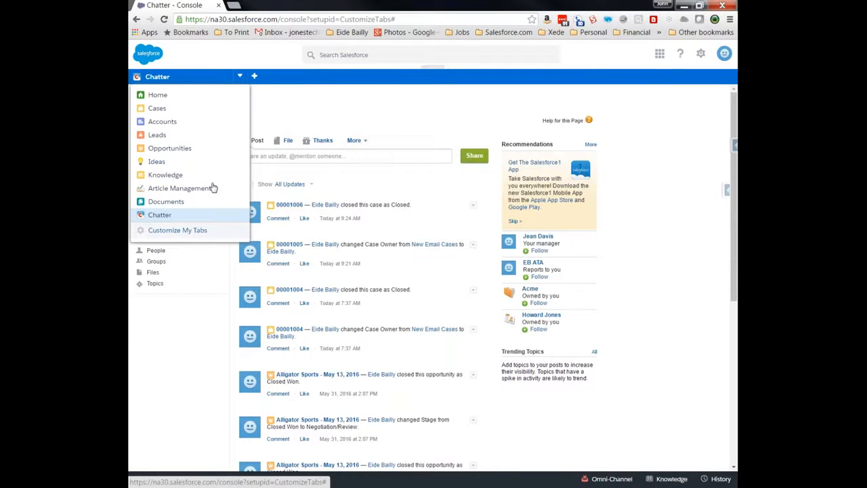
left_click(462, 98)
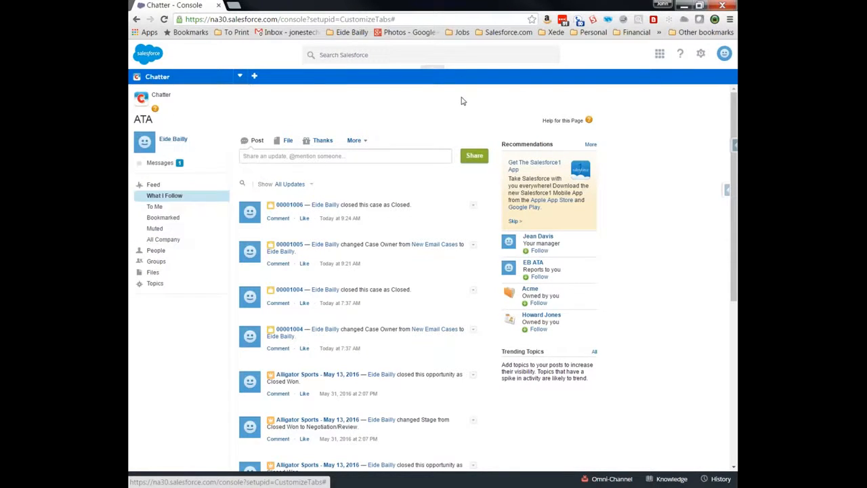
left_click(700, 53)
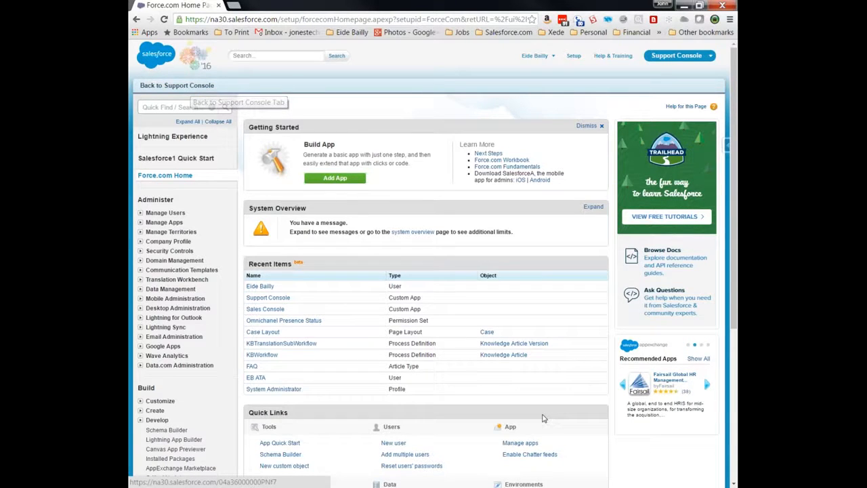
left_click(200, 86)
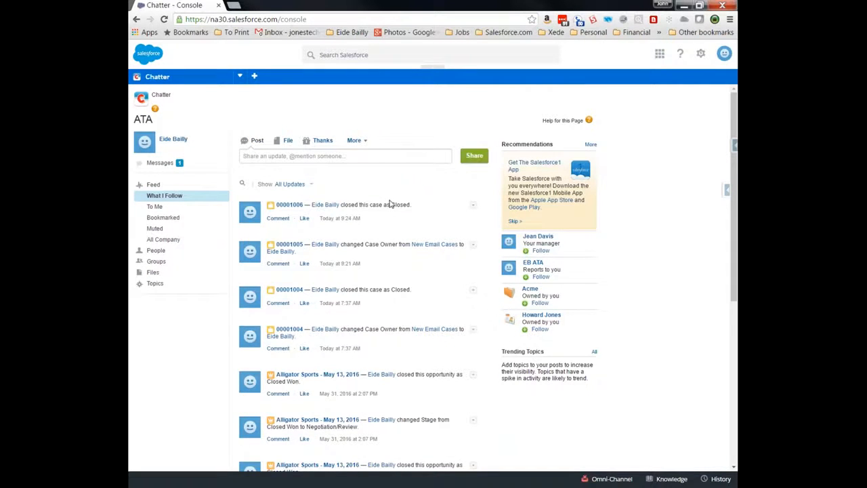
- Open a user profile, Alligator Sports, Sales Group and case 00001006 as console tabs from the feed
scroll(366, 186, "down", 1)
scroll(355, 182, "down", 6)
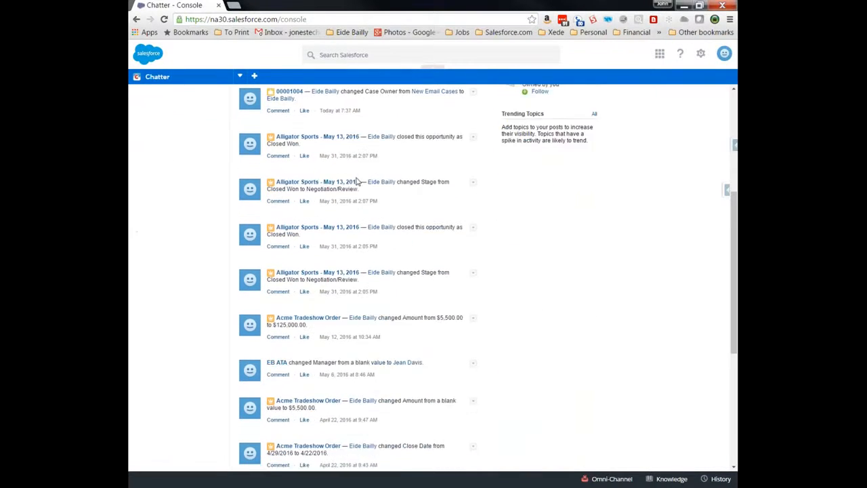
left_click(277, 316)
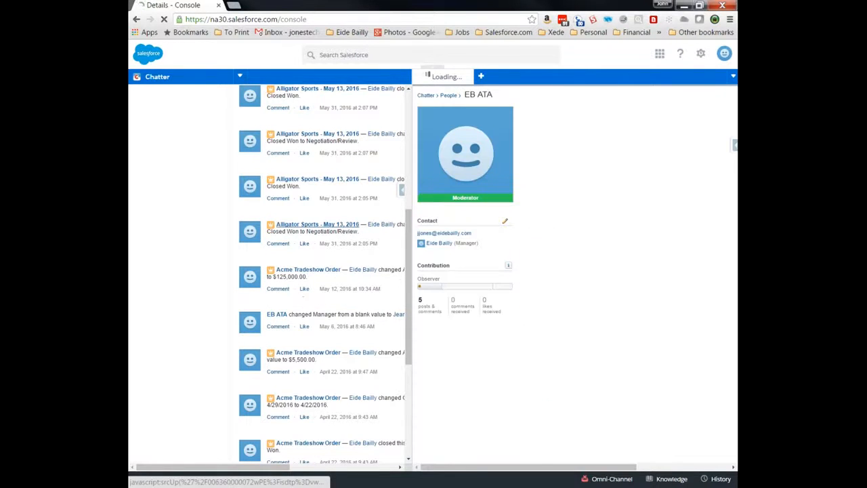
left_click(312, 180)
scroll(312, 271, "down", 4)
scroll(302, 271, "down", 1)
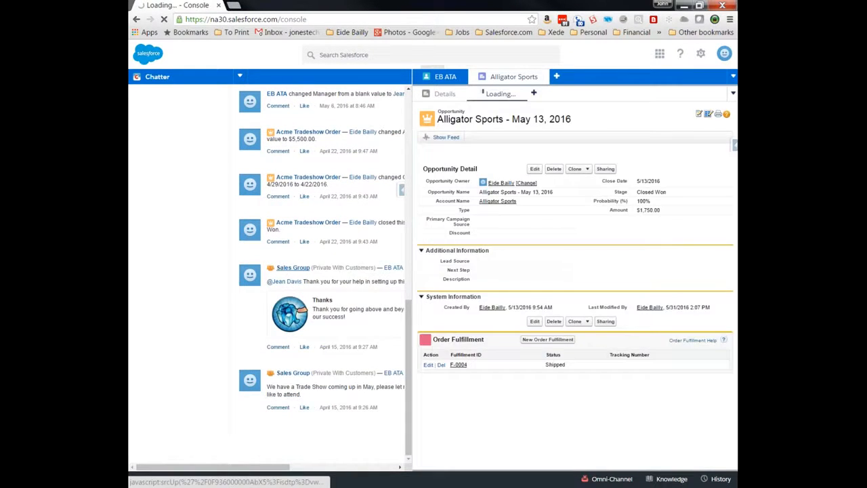
left_click(294, 281)
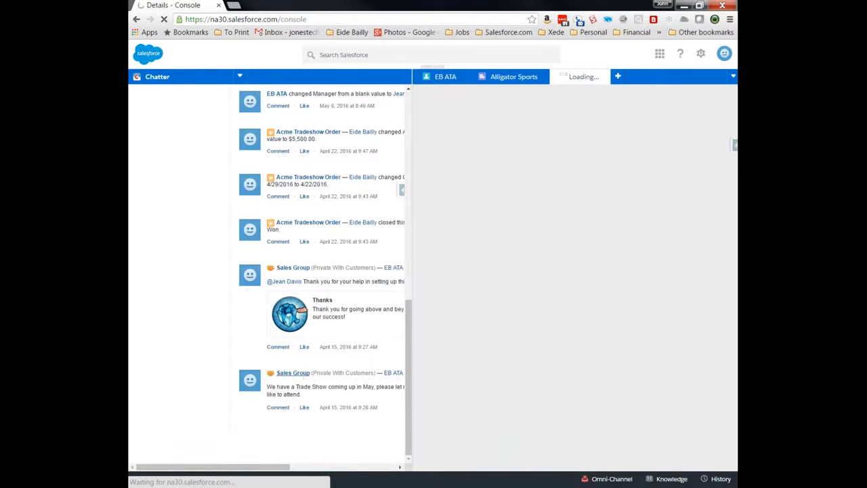
scroll(343, 214, "up", 15)
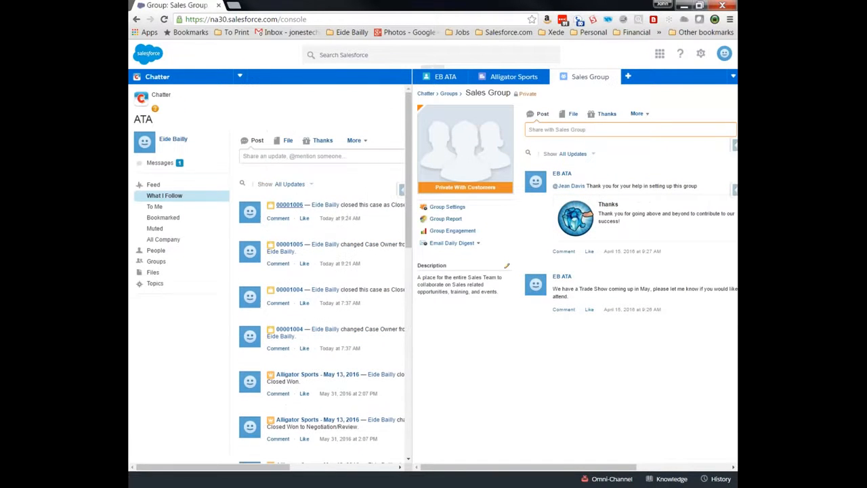
left_click(289, 205)
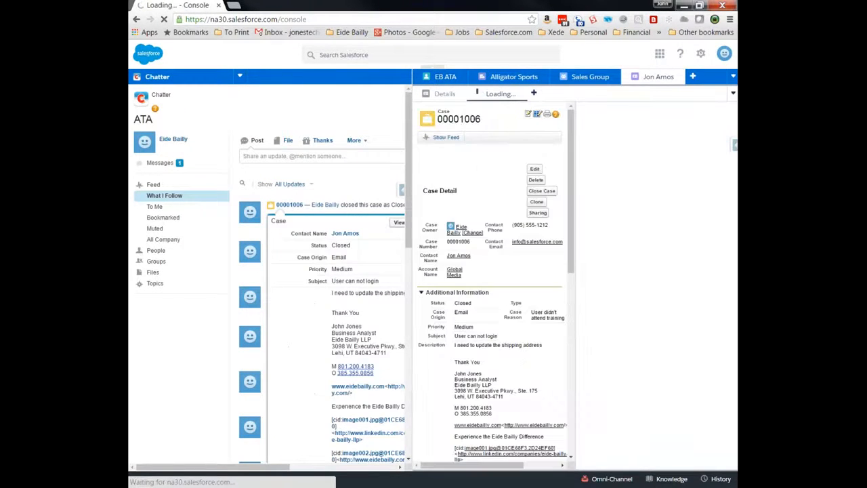
- Switch through each of the four new console tabs, then go to the Setup home page
left_click(445, 76)
left_click(514, 76)
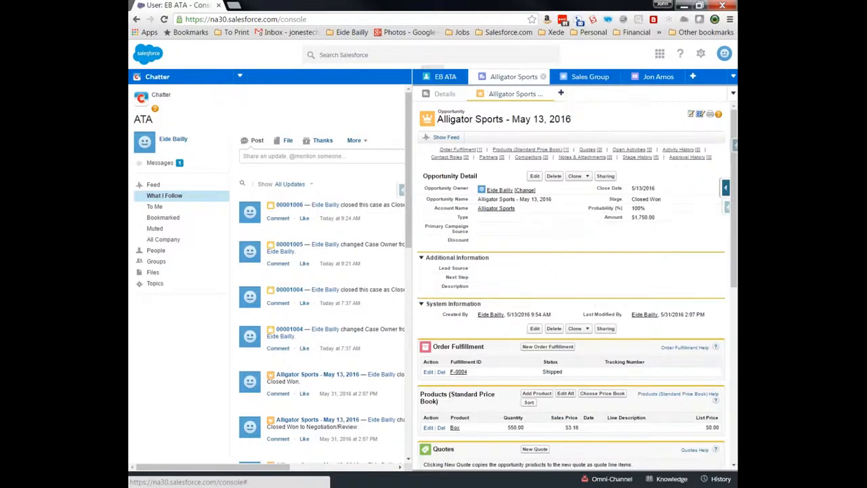
left_click(590, 76)
left_click(658, 76)
left_click(700, 54)
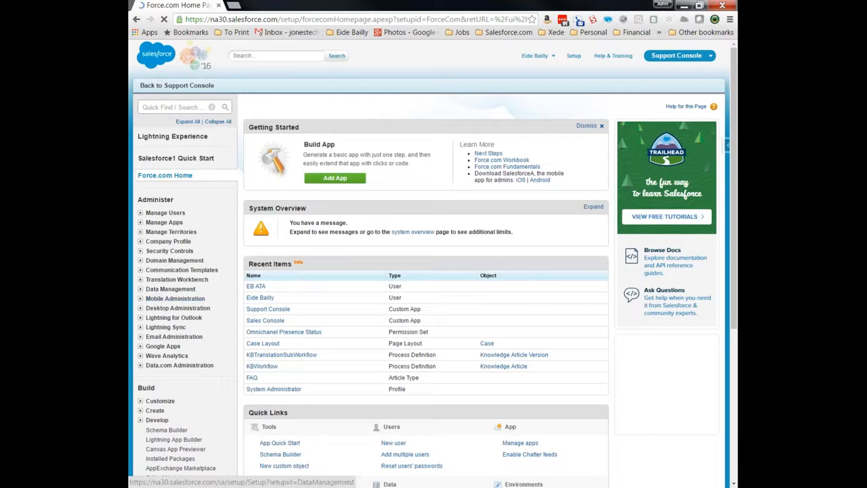
- Leave the Company Information setup page for the Support Console, where case 00001006 reopens under its contact tab
left_click(140, 241)
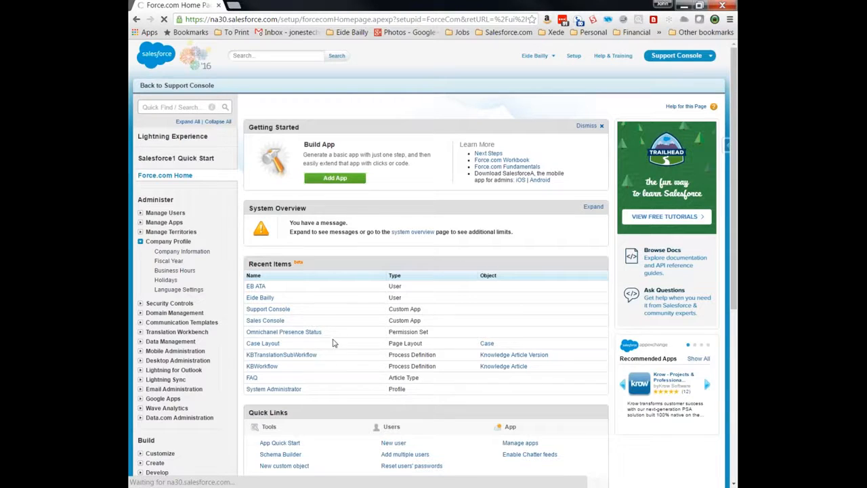
scroll(339, 312, "down", 6)
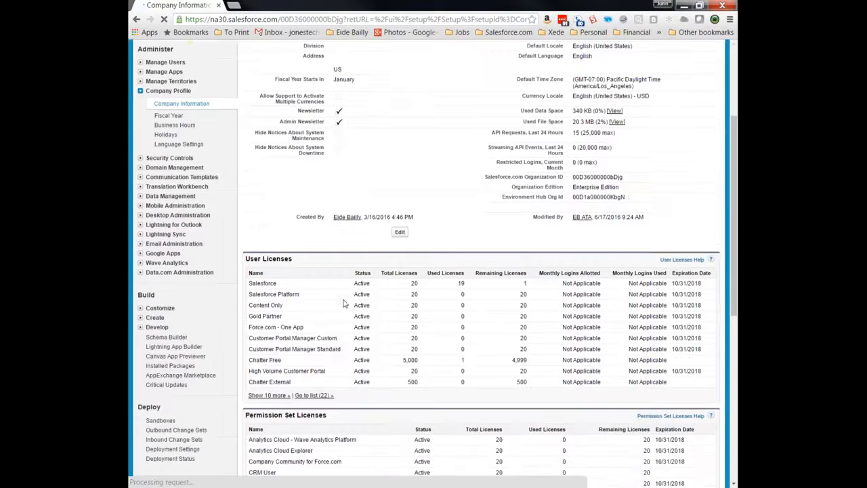
scroll(231, 258, "up", 5)
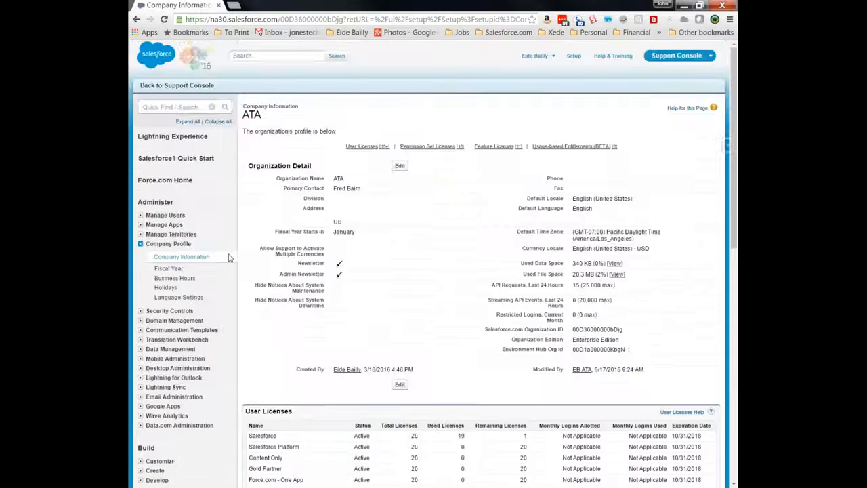
left_click(176, 85)
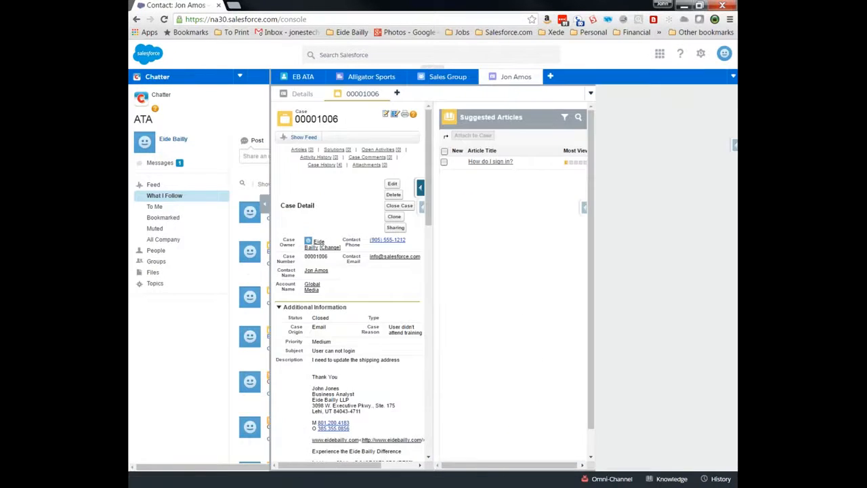
- Switch the console navigation to Cases and pin the EB ATA primary tab
left_click(240, 78)
left_click(159, 108)
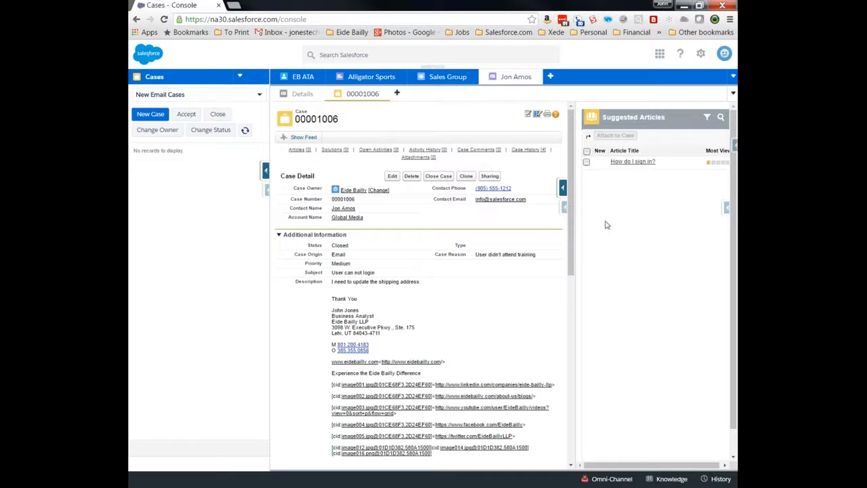
left_click(733, 77)
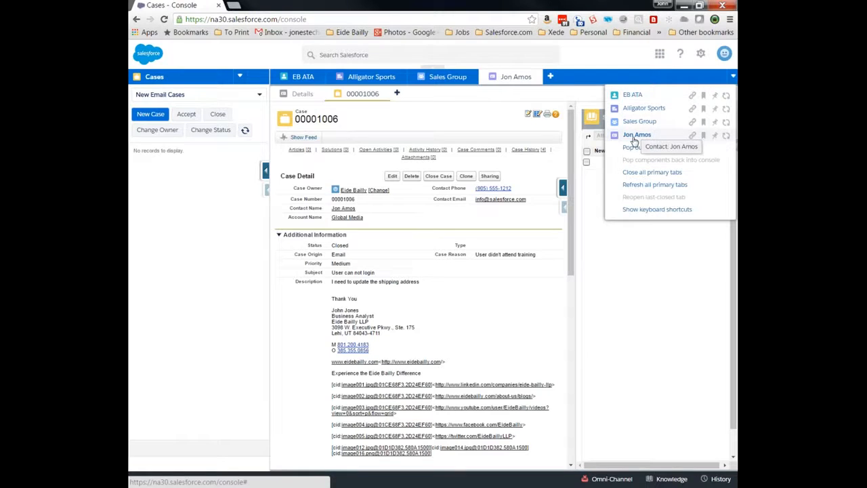
left_click(715, 96)
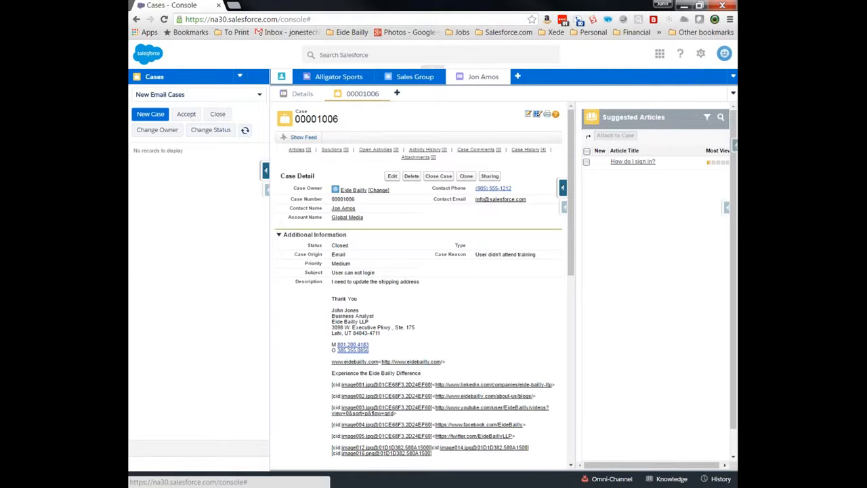
left_click(282, 77)
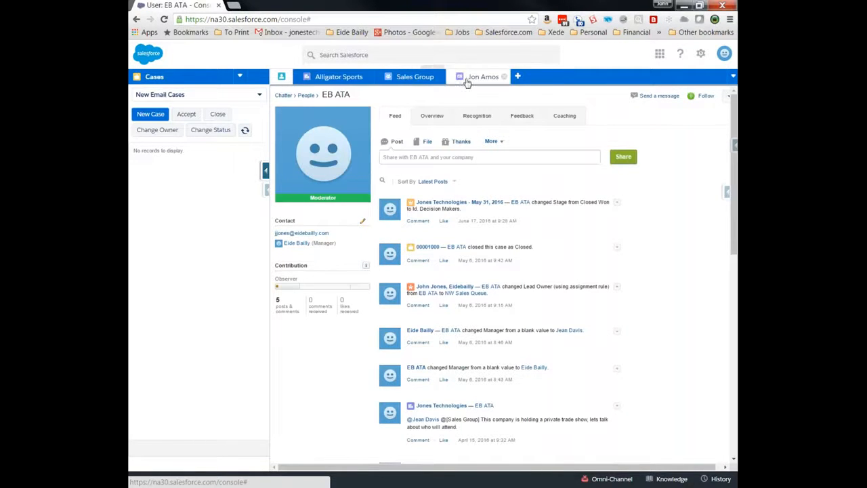
- Close all unpinned primary tabs, then reopen the last-closed tab with case 00001006
mouse_move(281, 77)
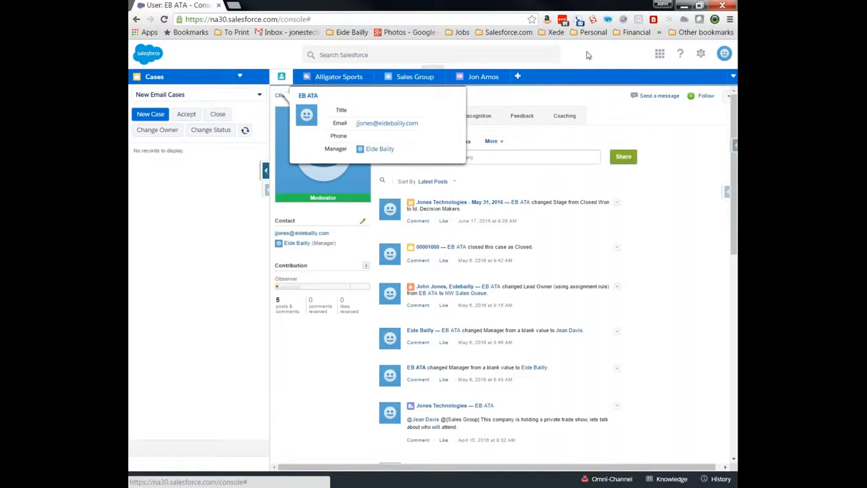
left_click(733, 76)
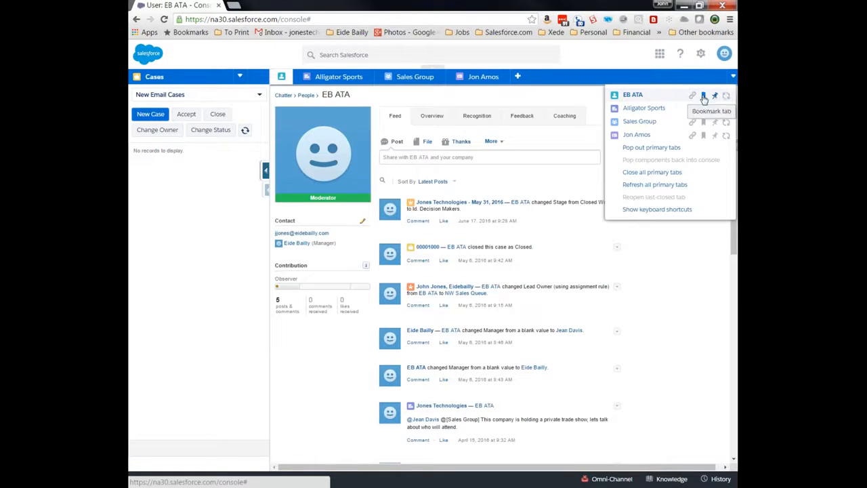
left_click(659, 174)
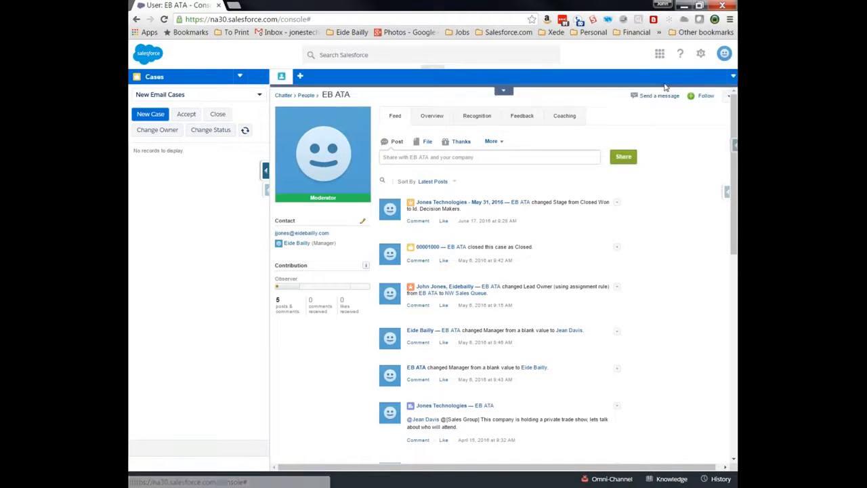
left_click(733, 77)
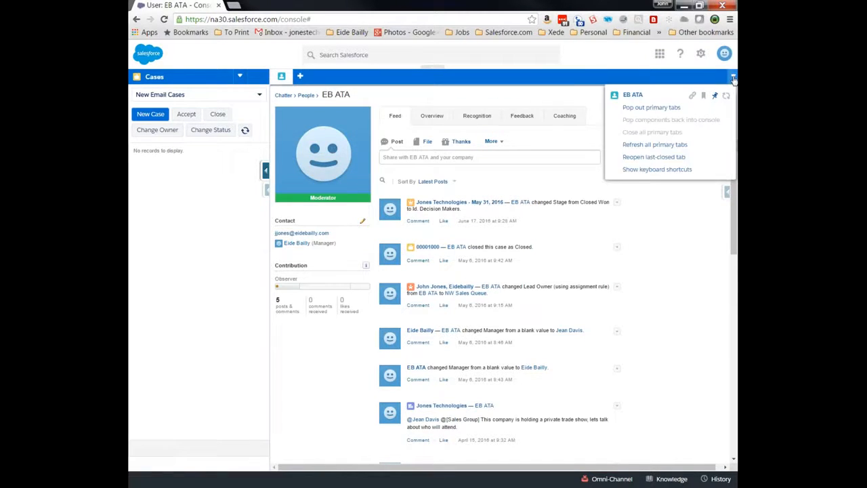
left_click(654, 157)
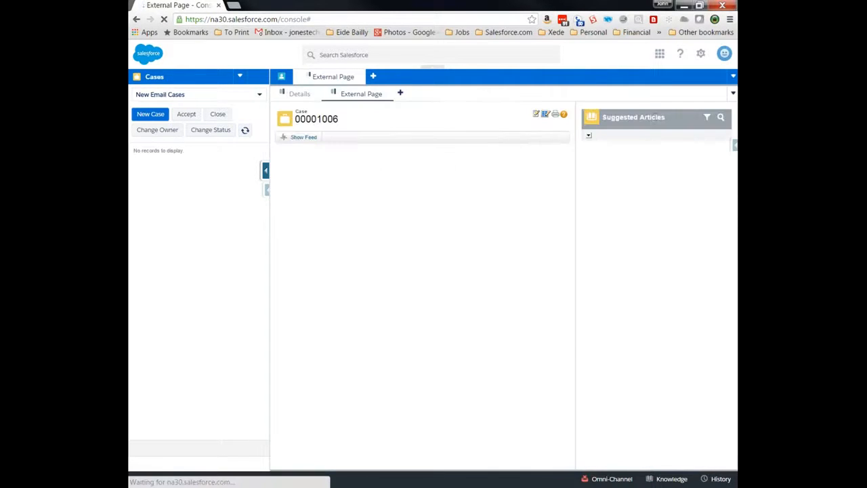
- Generate a share link for the contact's Details subtab and select the link text
left_click(732, 93)
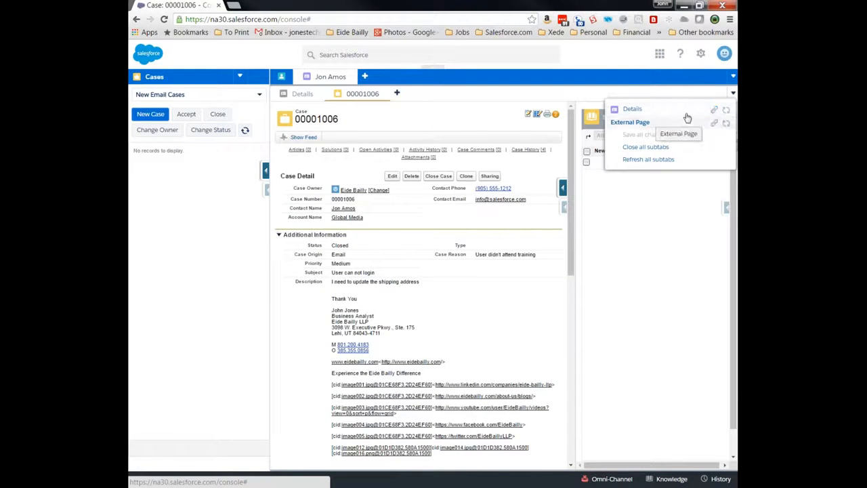
left_click(715, 112)
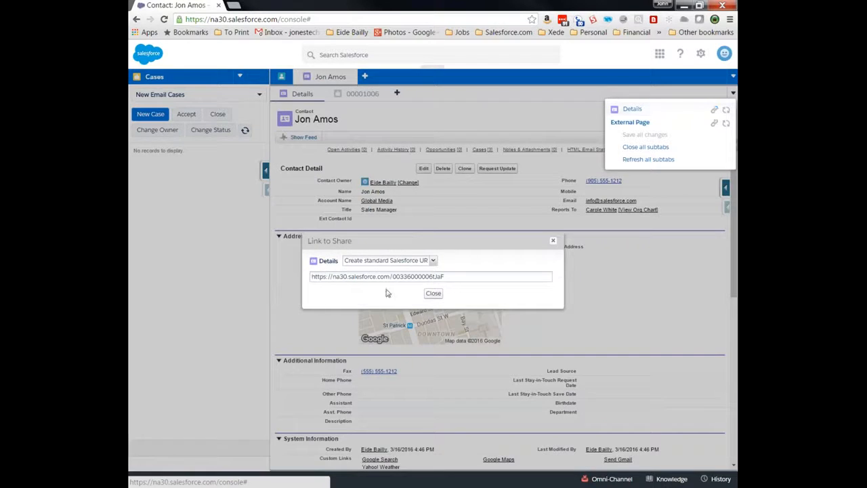
left_click(433, 277)
left_click(434, 263)
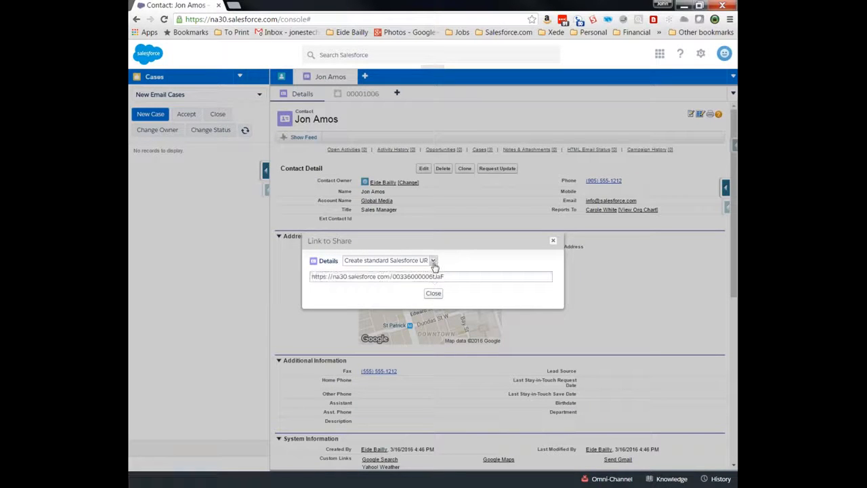
- Try the This tab only and primary-tab-with-subtabs link formats, settle on a standard Salesforce URL, and close
left_click(434, 264)
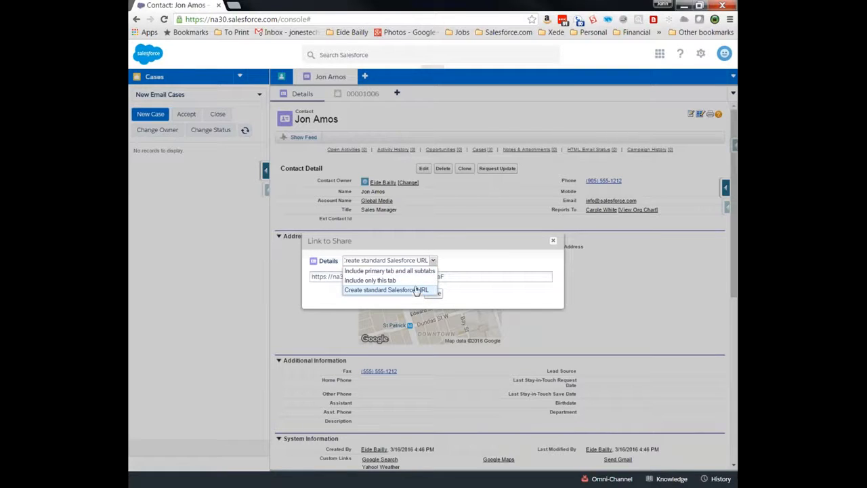
left_click(415, 281)
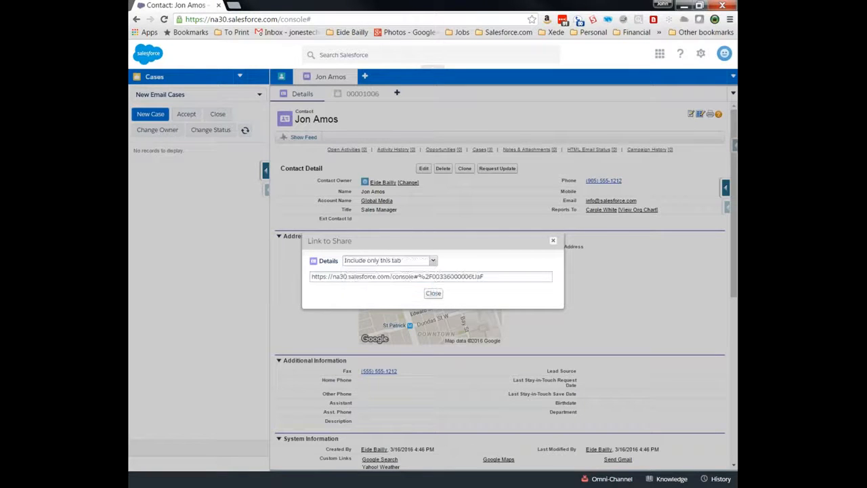
left_click(434, 261)
left_click(428, 271)
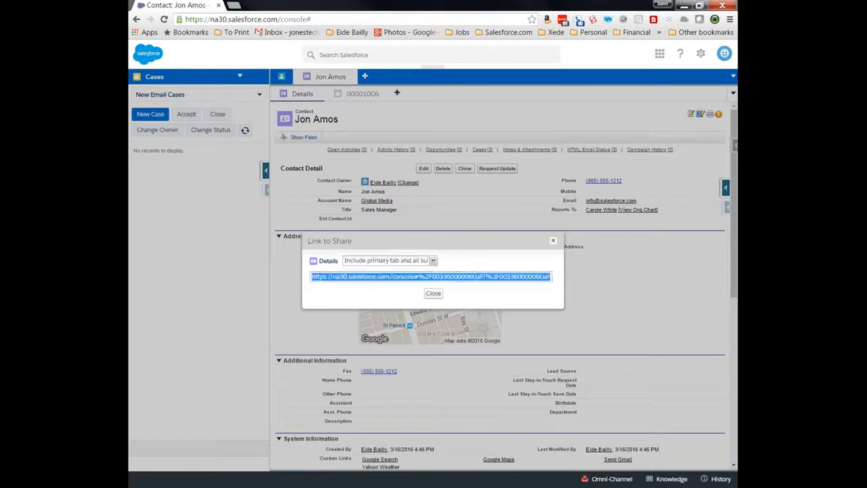
left_click(434, 261)
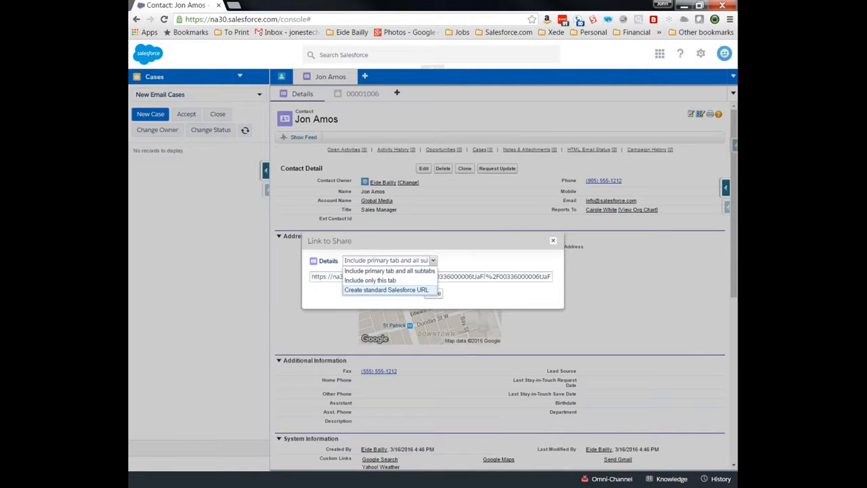
left_click(415, 284)
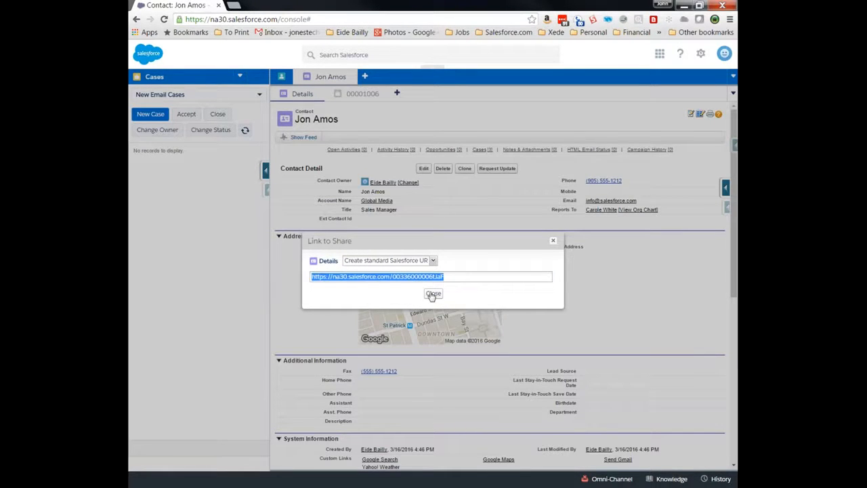
left_click(432, 294)
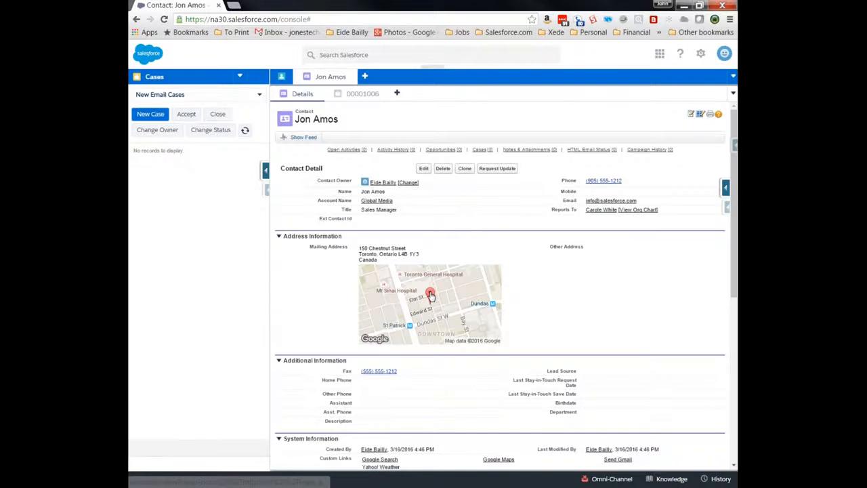
left_click(702, 115)
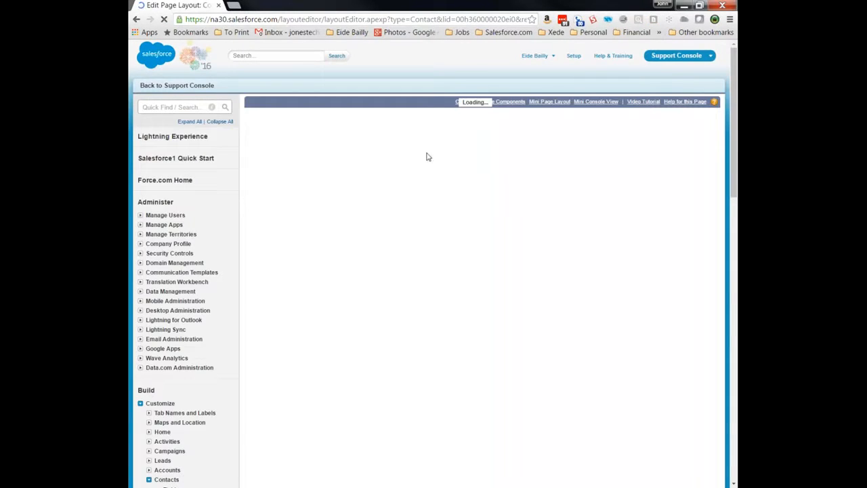
left_click(185, 88)
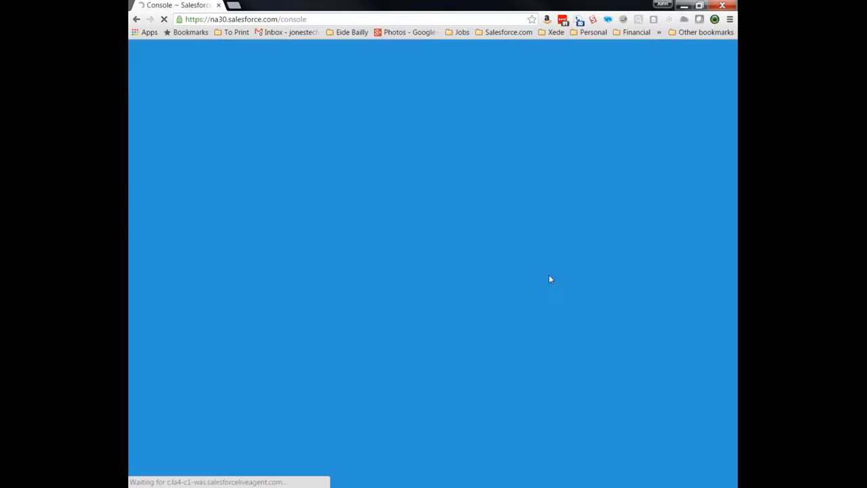